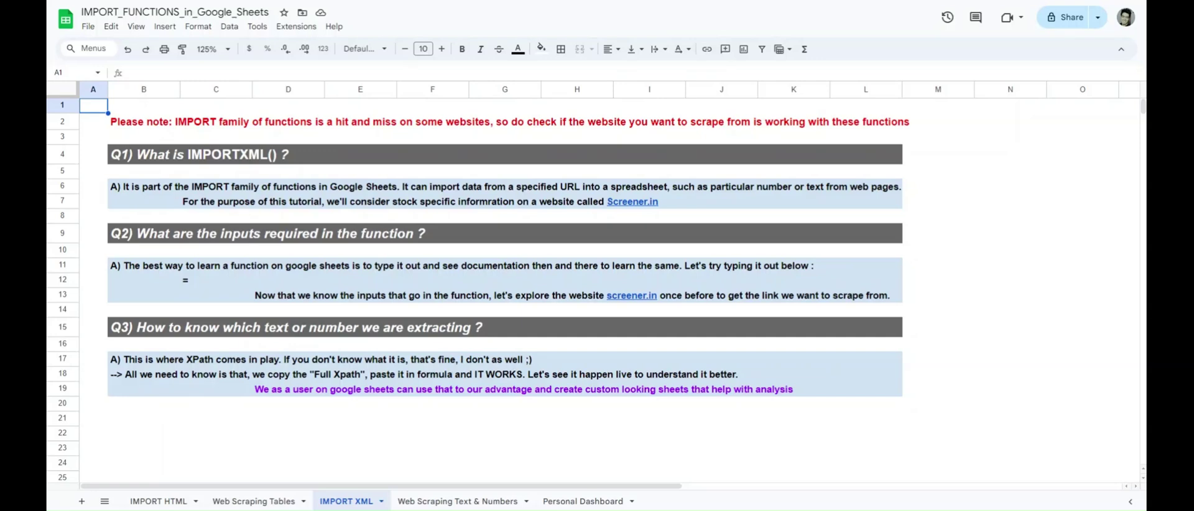
Set the ticker in cell C2 of the Web Scraping Tables sheet to AFFLE
{"action": "scroll", "coordinate": [207, 470], "scroll_direction": "down", "scroll_amount": 2}
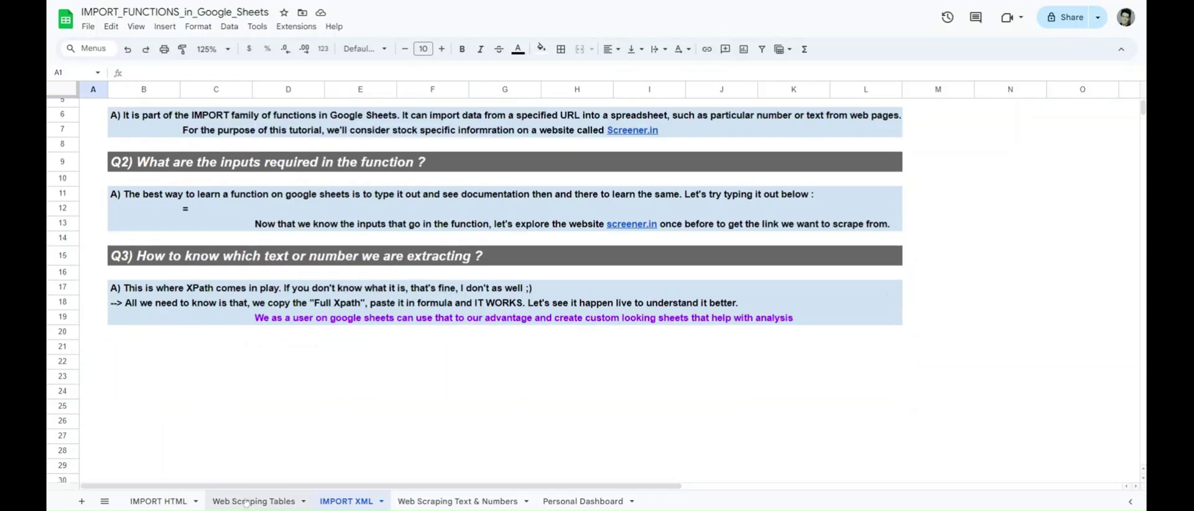
{"action": "left_click", "coordinate": [246, 502]}
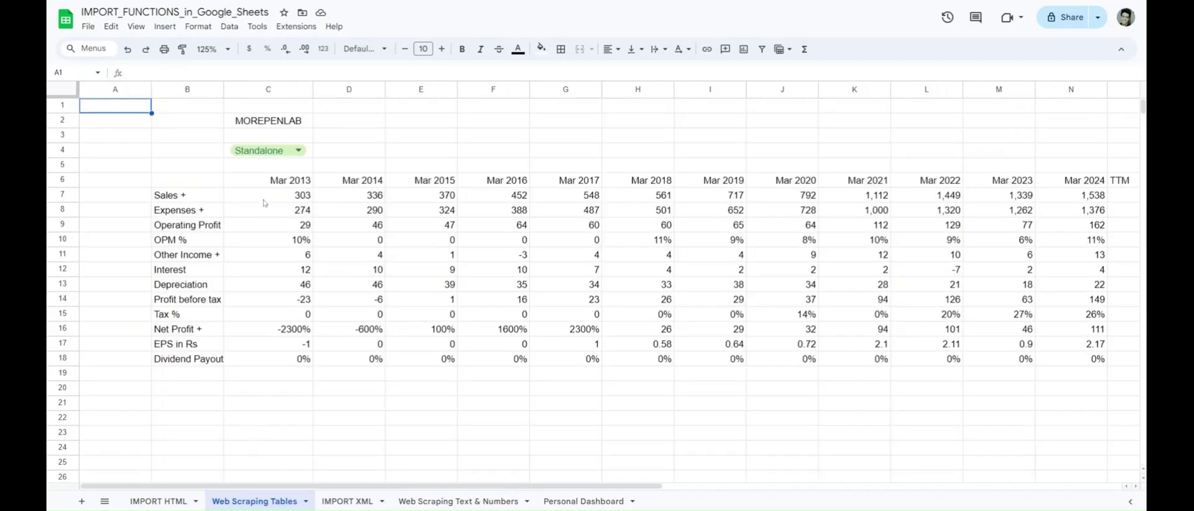
{"action": "left_click", "coordinate": [283, 122]}
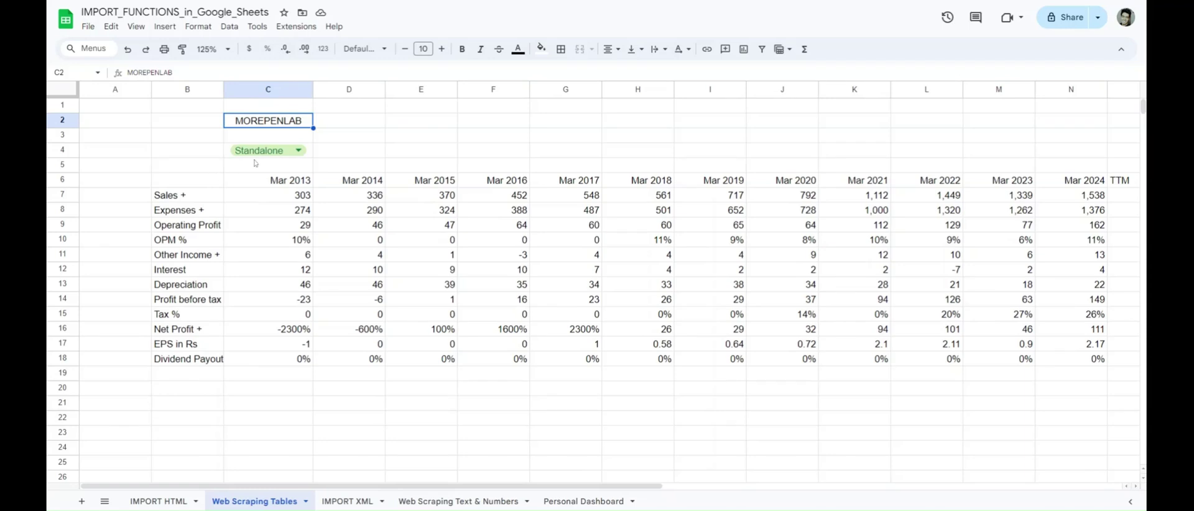
{"action": "type", "text": "AFFLE"}
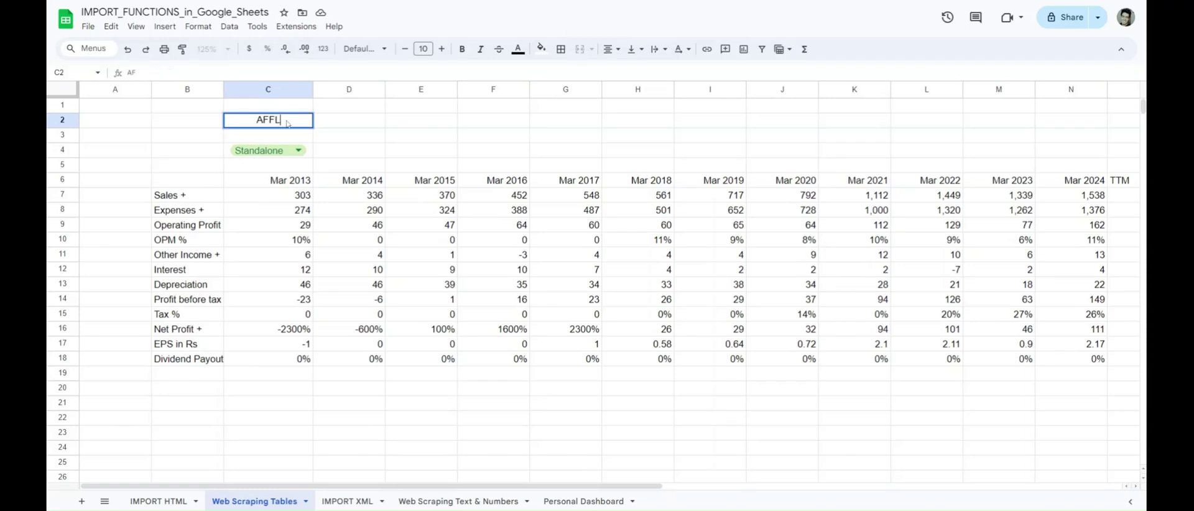
{"action": "key", "text": "Return"}
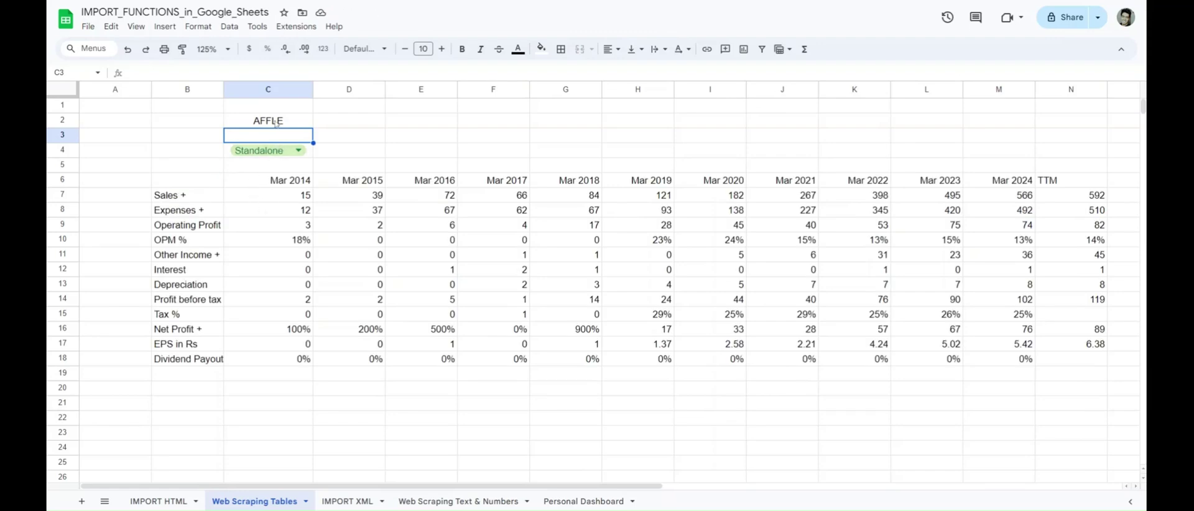
Inspect the IMPORTHTML formula in cell B6 that builds the Screener link from the ticker and statement type
{"action": "left_click", "coordinate": [261, 185]}
{"action": "left_click", "coordinate": [183, 190]}
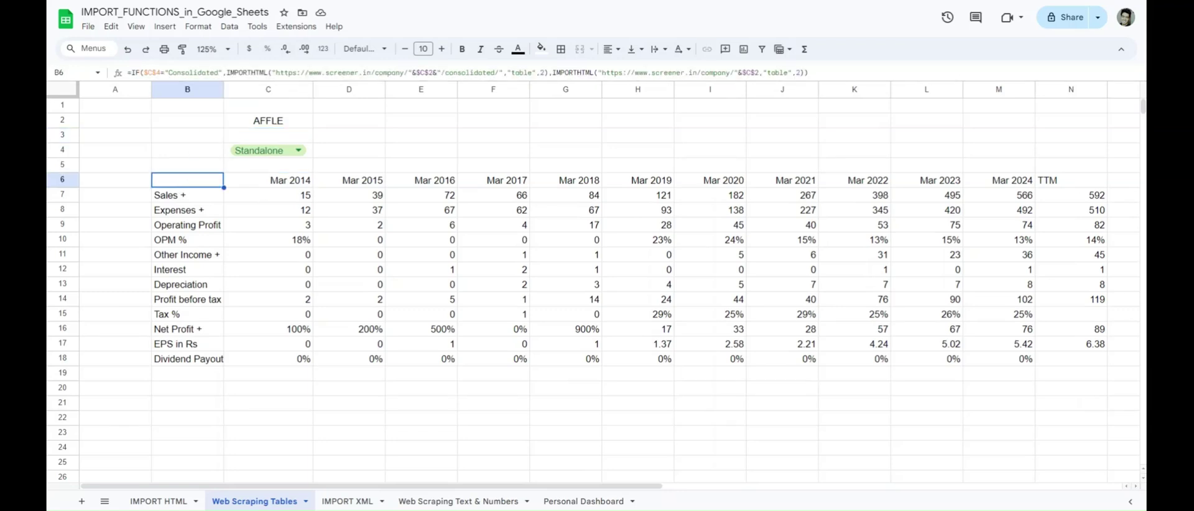
{"action": "left_click_drag", "start_coordinate": [230, 73], "coordinate": [333, 72]}
{"action": "left_click", "coordinate": [226, 73]}
{"action": "key", "text": "Escape"}
Examine the ticker, website and ratio fields on the Web Scraping Text & Numbers sheet and the notes on the IMPORT XML sheet
{"action": "left_click", "coordinate": [423, 504]}
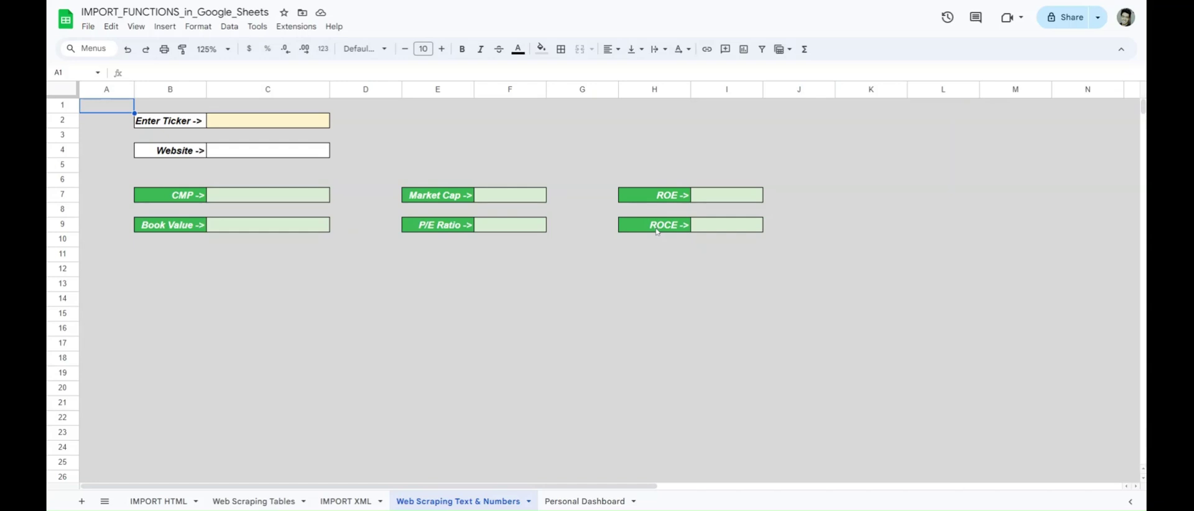
{"action": "left_click", "coordinate": [448, 232]}
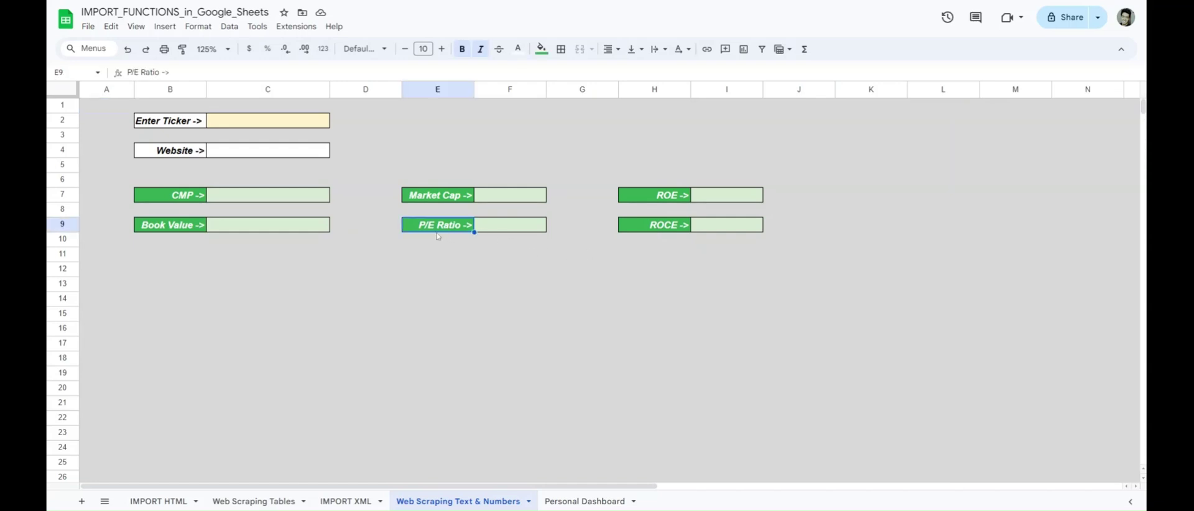
{"action": "left_click", "coordinate": [187, 230]}
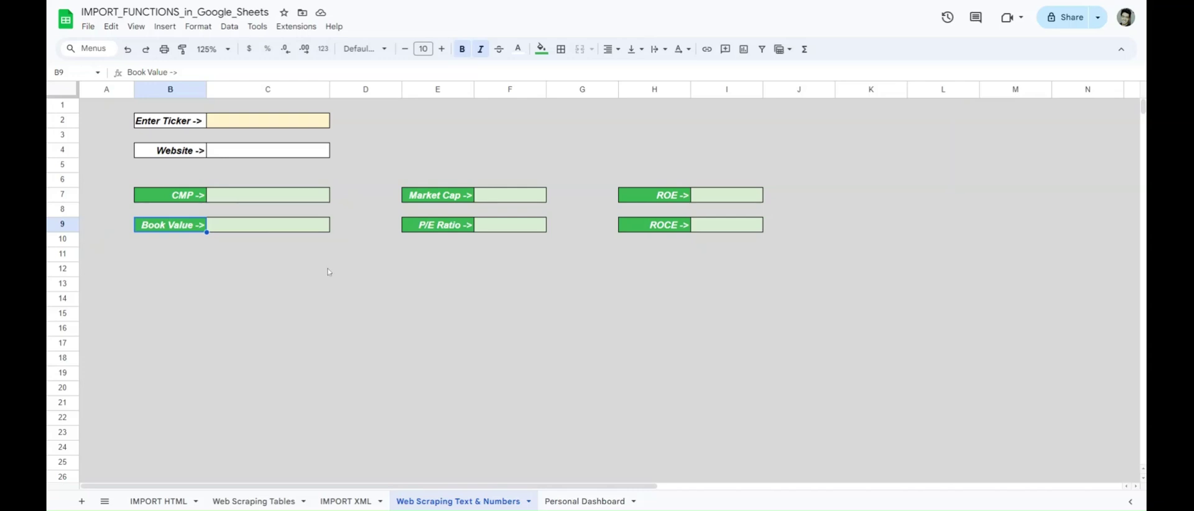
{"action": "left_click", "coordinate": [246, 121]}
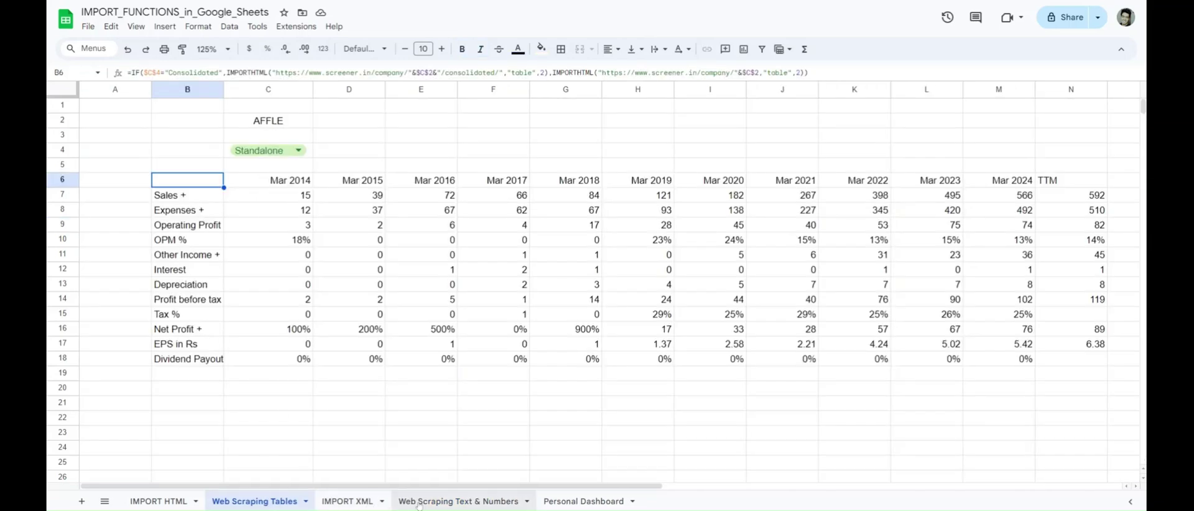
{"action": "left_click", "coordinate": [420, 503]}
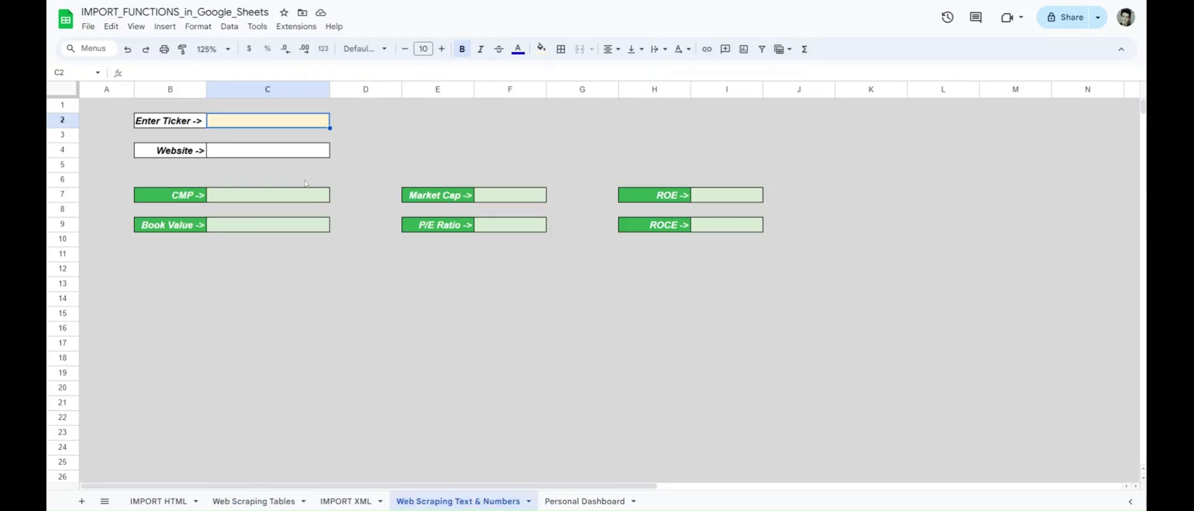
{"action": "left_click", "coordinate": [345, 501]}
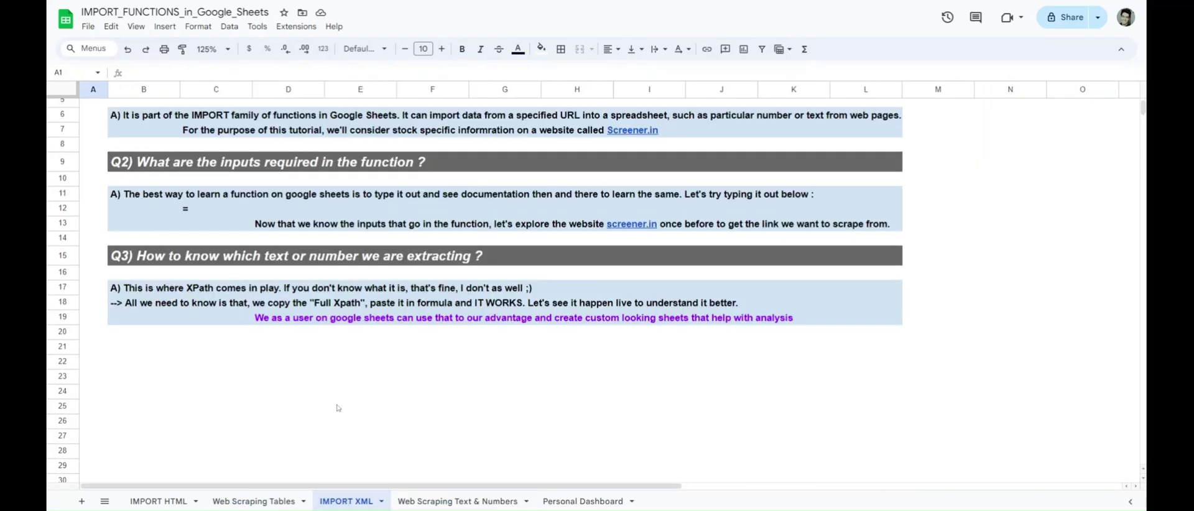
{"action": "scroll", "coordinate": [295, 398], "scroll_direction": "up", "scroll_amount": 3}
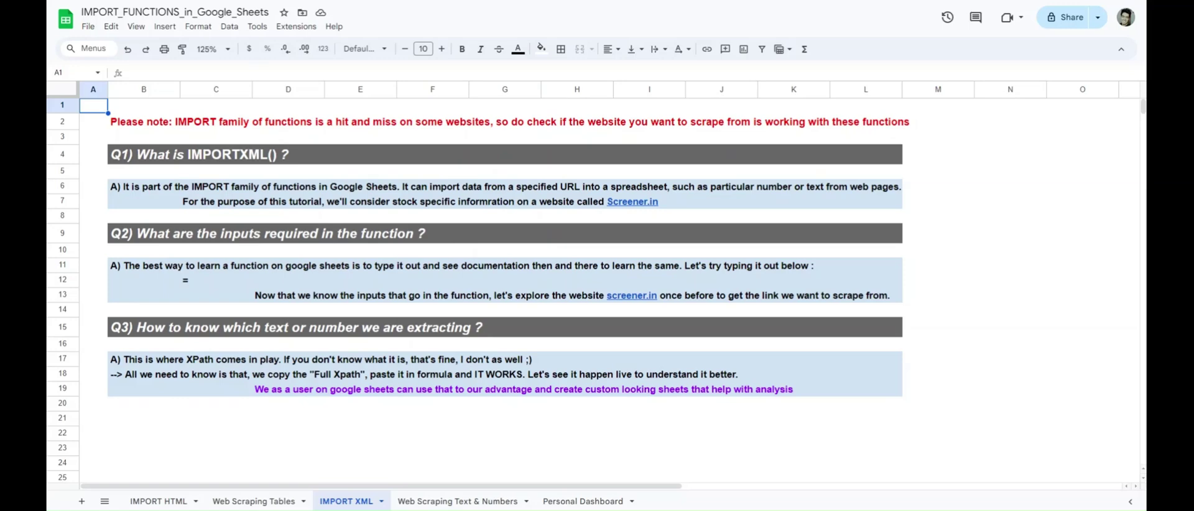
{"action": "left_click", "coordinate": [446, 501]}
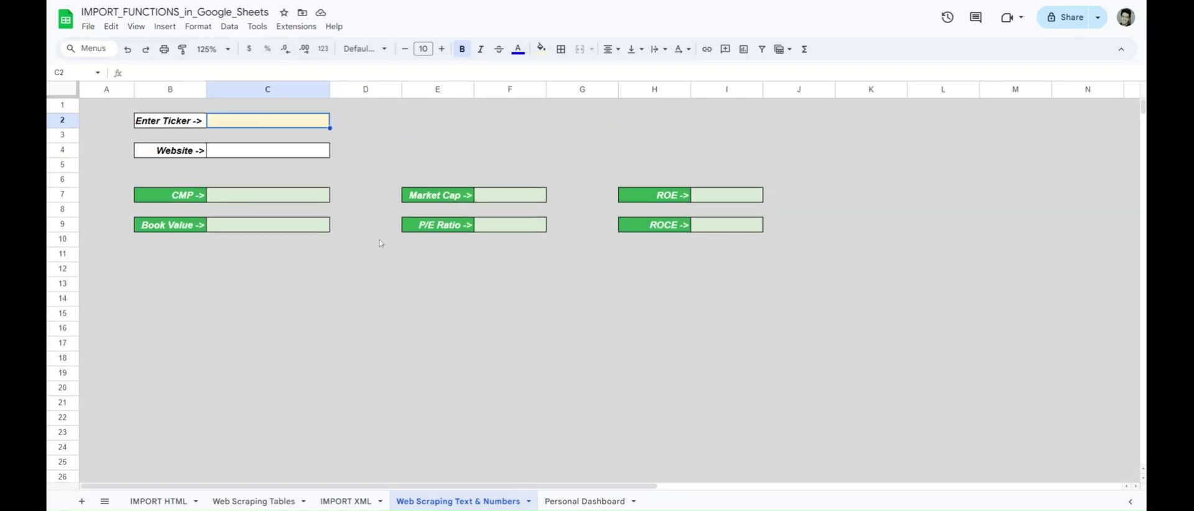
Start an IMPORTXML formula in cell C12 of the IMPORT XML sheet
{"action": "left_click", "coordinate": [355, 504]}
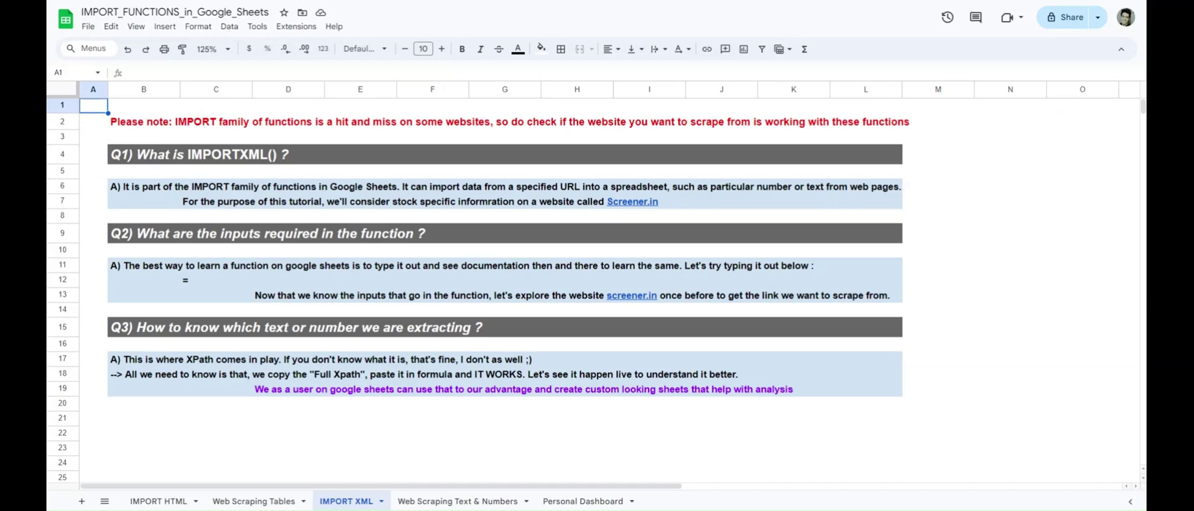
{"action": "left_click", "coordinate": [223, 285]}
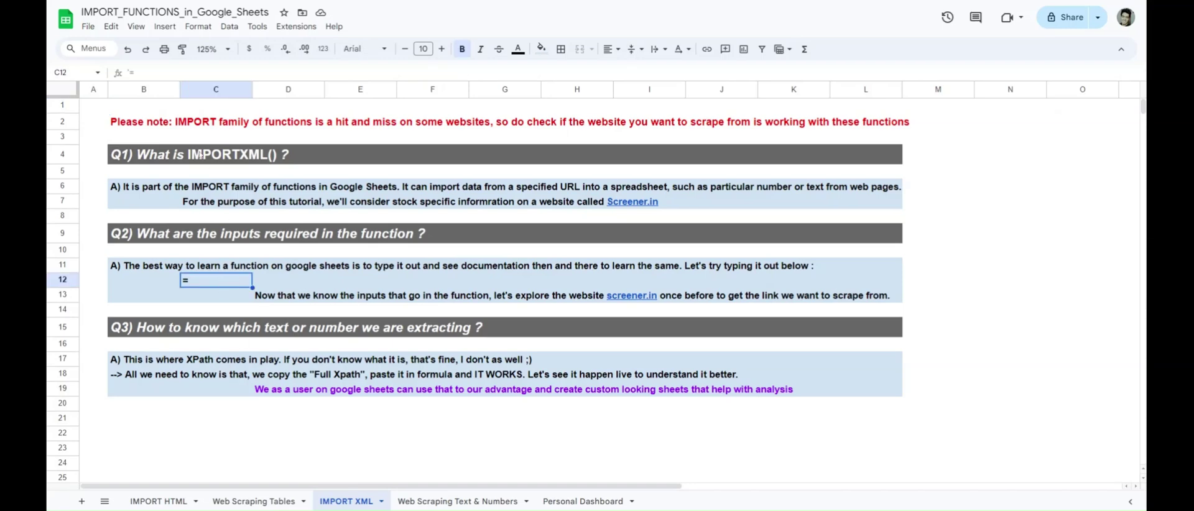
{"action": "type", "text": "IMPORT"}
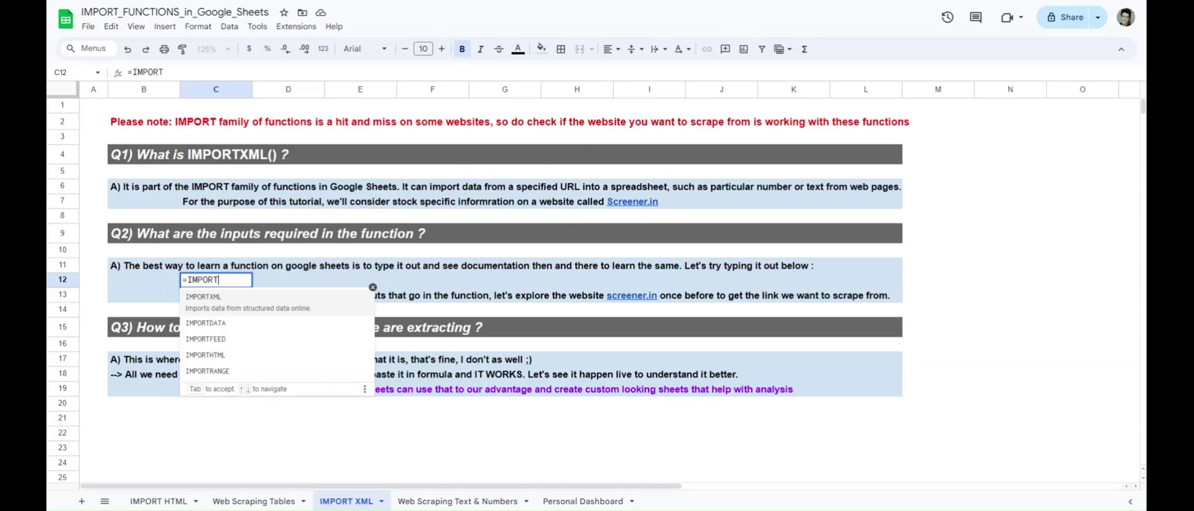
{"action": "key", "text": "Tab"}
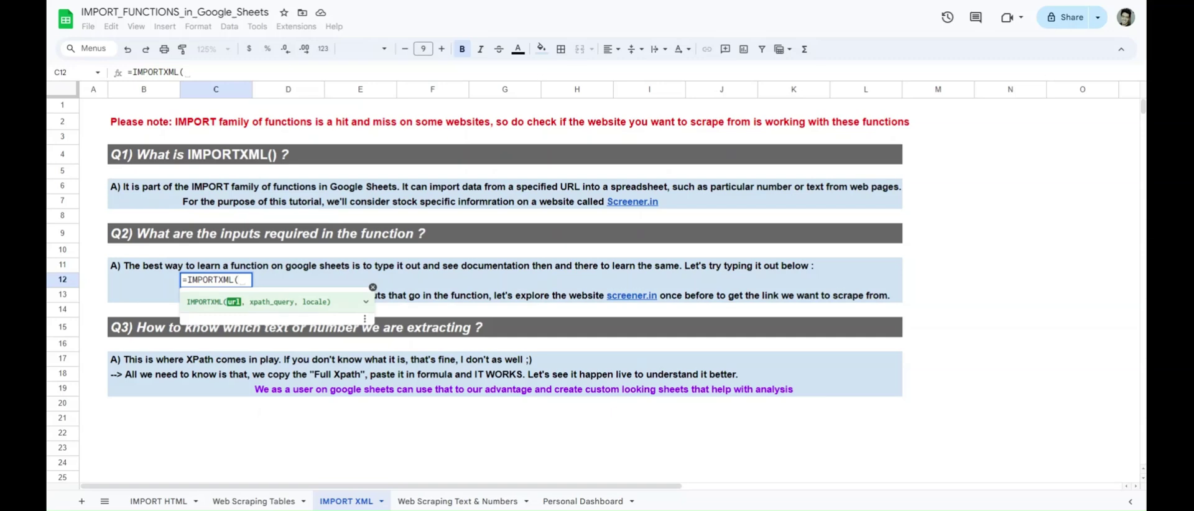
Read the IMPORTXML function help on url, xpath_query and locale, and hide the help
{"action": "left_click", "coordinate": [366, 302]}
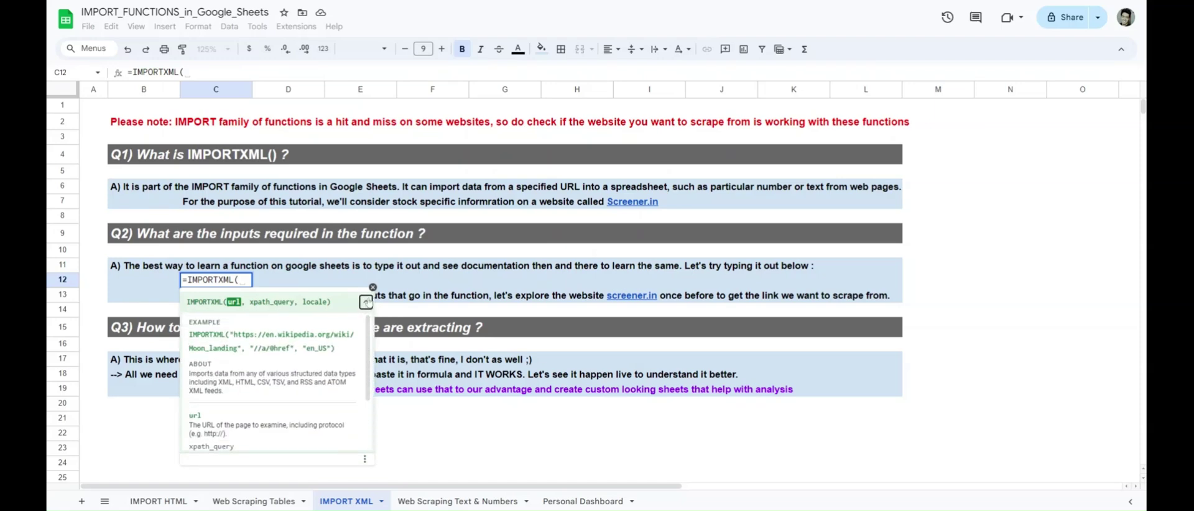
{"action": "scroll", "coordinate": [369, 348], "scroll_direction": "down", "scroll_amount": 2}
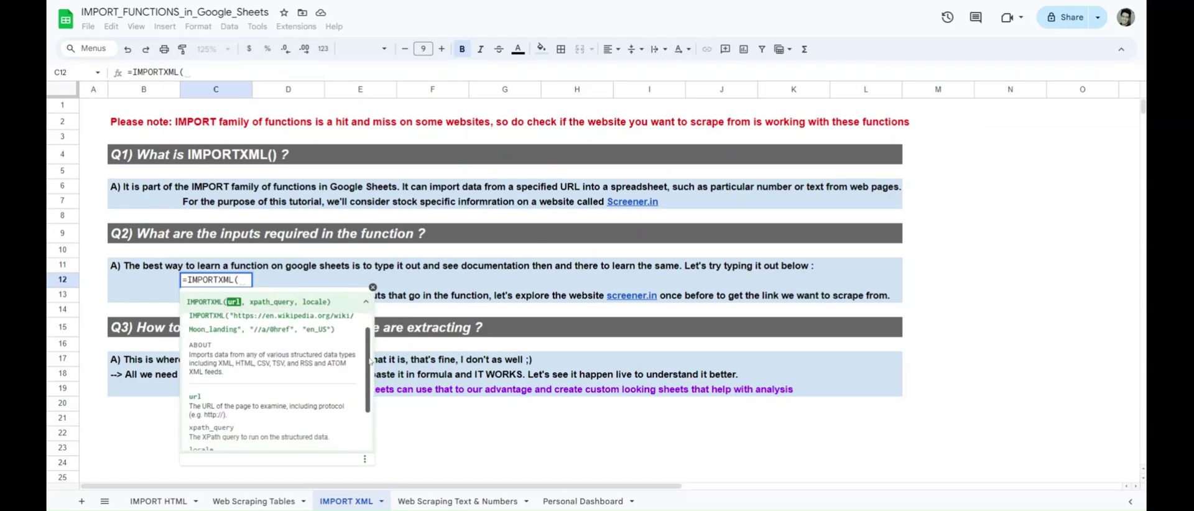
{"action": "scroll", "coordinate": [368, 379], "scroll_direction": "down", "scroll_amount": 2}
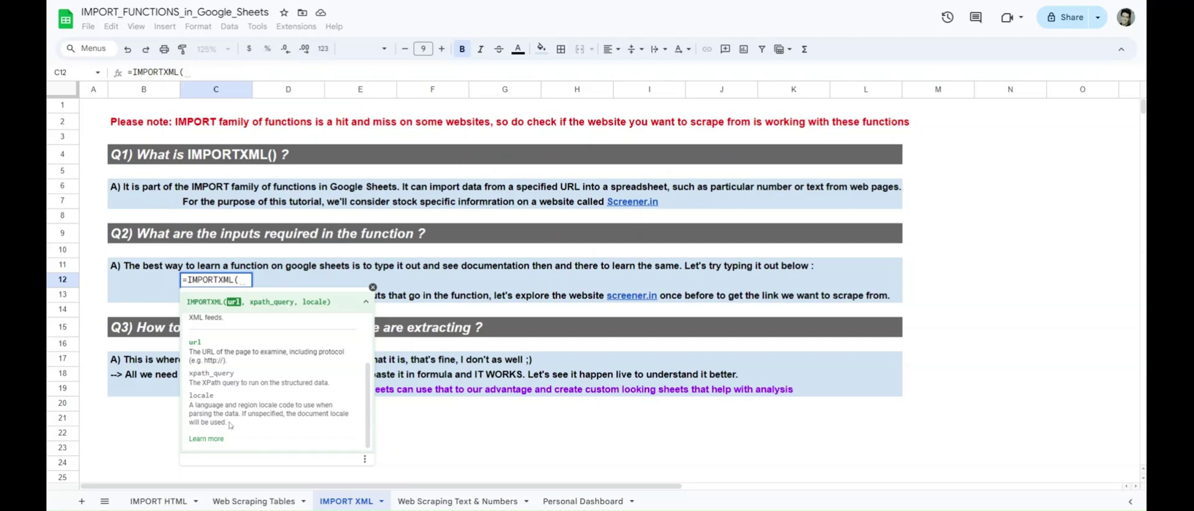
{"action": "left_click_drag", "start_coordinate": [227, 422], "coordinate": [199, 404]}
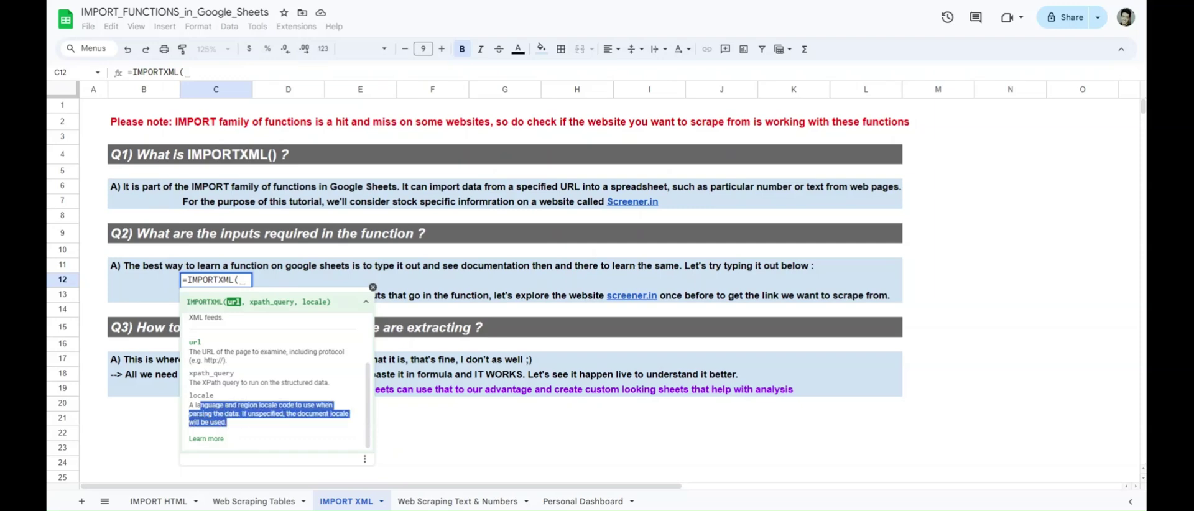
{"action": "left_click", "coordinate": [235, 424]}
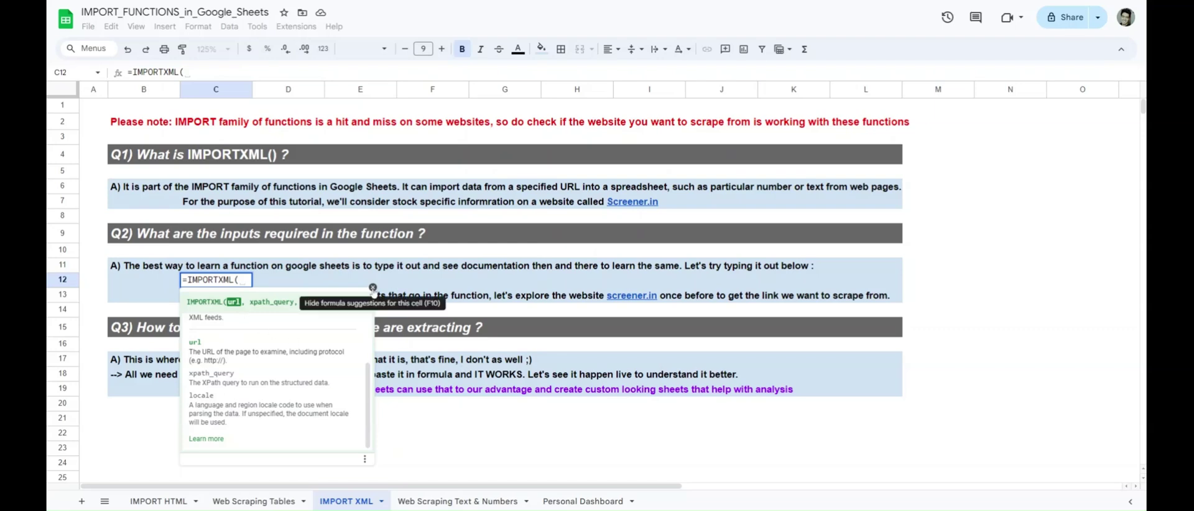
{"action": "left_click", "coordinate": [372, 287]}
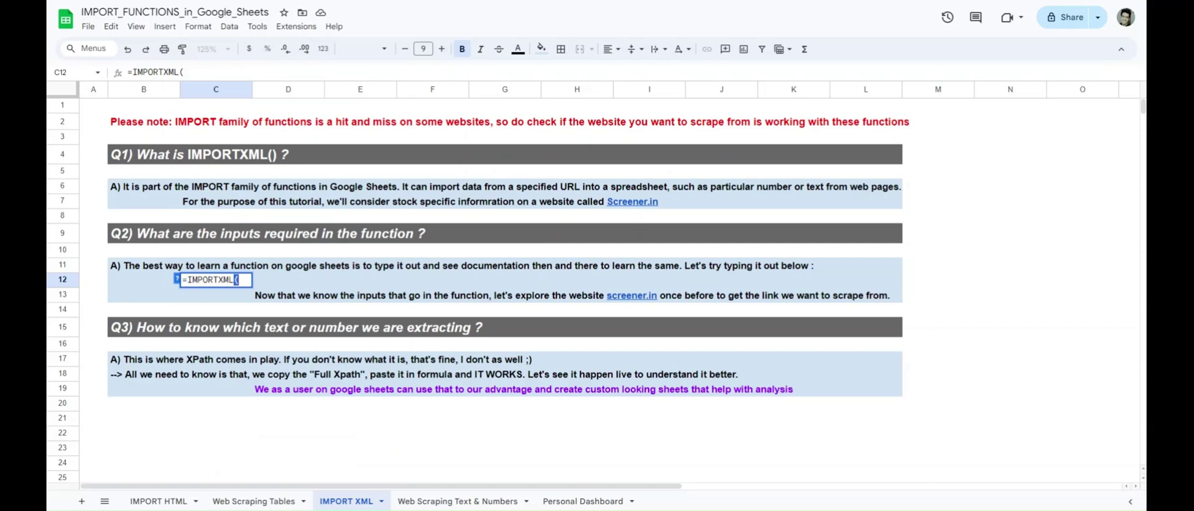
Remove the IMPORTXML function text from cell C12, leaving only the equals sign as plain text
{"action": "key", "text": "BackSpace"}
{"action": "key", "text": "BackSpace"}
{"action": "key", "text": "BackSpace"}
{"action": "key", "text": "BackSpace"}
{"action": "key", "text": "BackSpace"}
{"action": "key", "text": "BackSpace"}
{"action": "key", "text": "BackSpace"}
{"action": "key", "text": "BackSpace"}
{"action": "key", "text": "BackSpace"}
{"action": "key", "text": "Left"}
{"action": "key", "text": "Right"}
{"action": "key", "text": "BackSpace"}
{"action": "key", "text": "BackSpace"}
{"action": "key", "text": "BackSpace"}
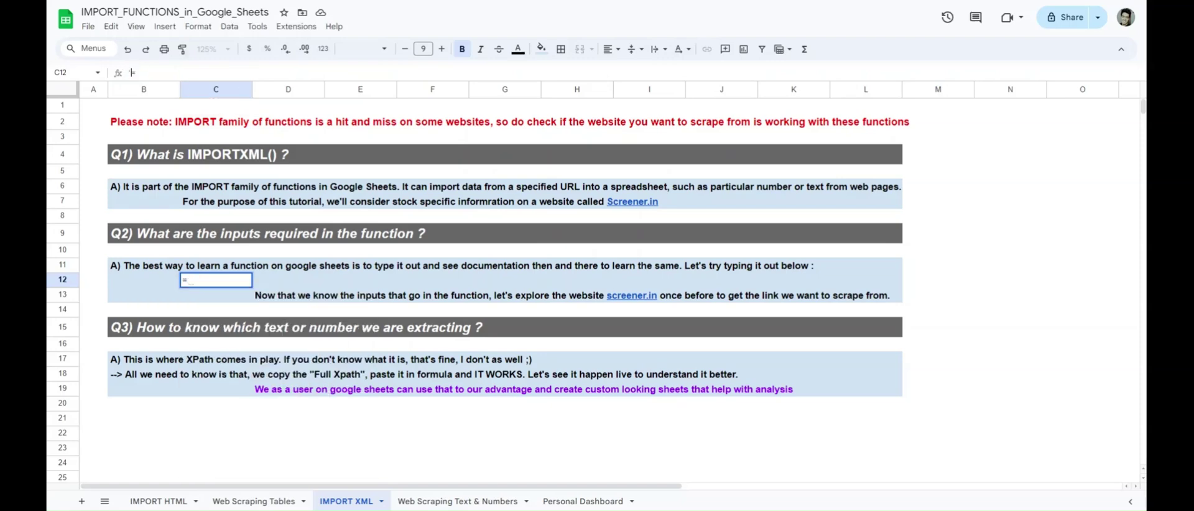
{"action": "key", "text": "Return"}
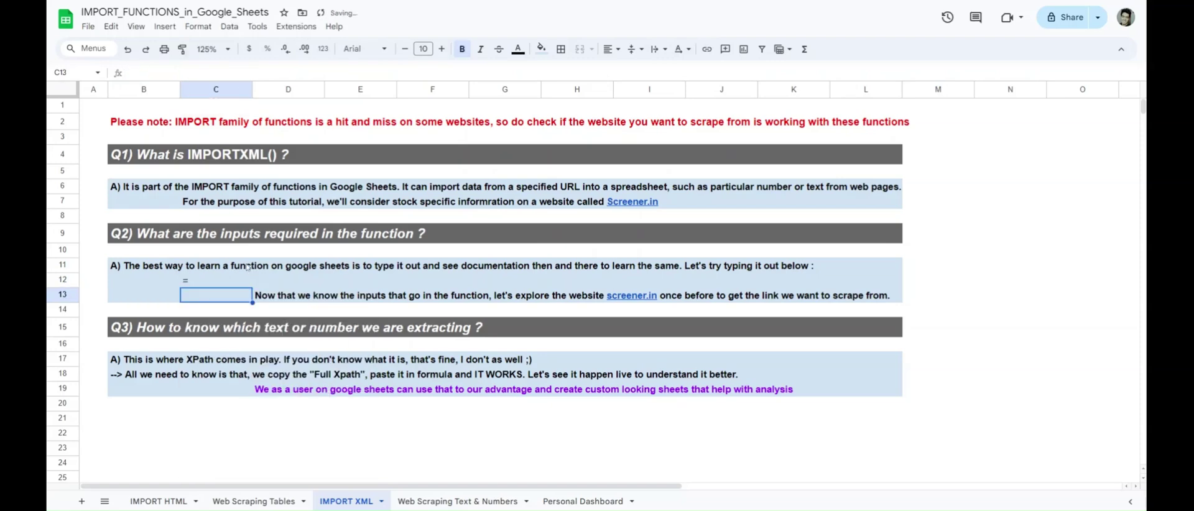
Switch to the Screener website, search for AFFLE and open the Affle India Ltd company page
{"action": "scroll", "coordinate": [371, 299], "scroll_direction": "down", "scroll_amount": 1}
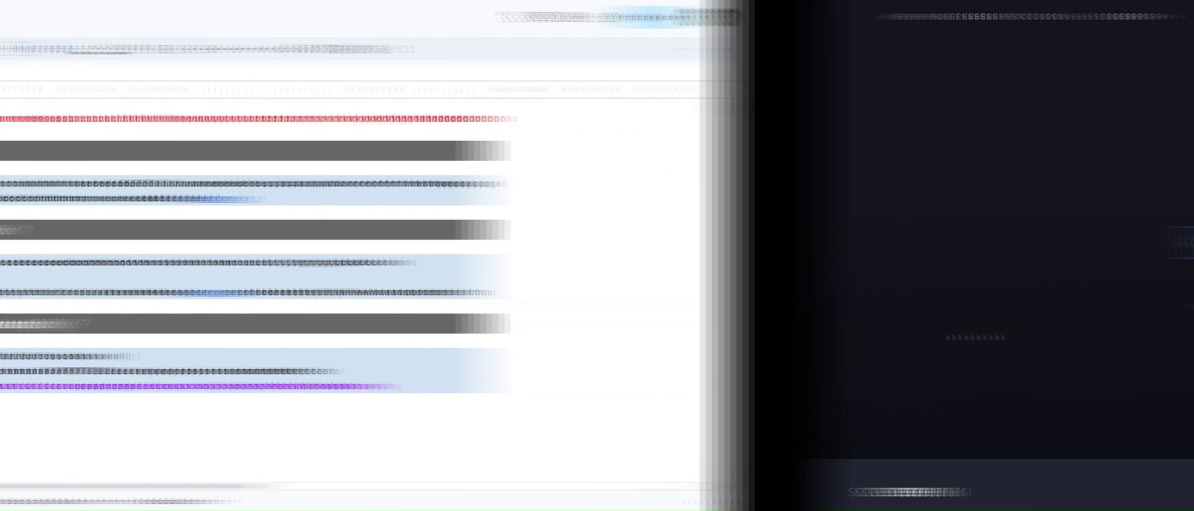
{"action": "type", "text": "AFFLE"}
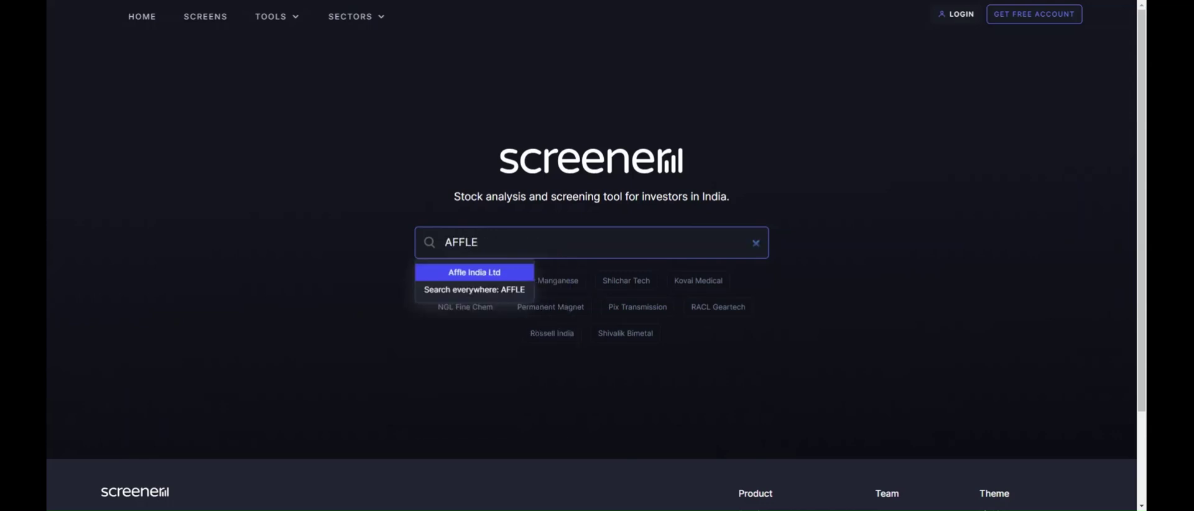
{"action": "key", "text": "Return"}
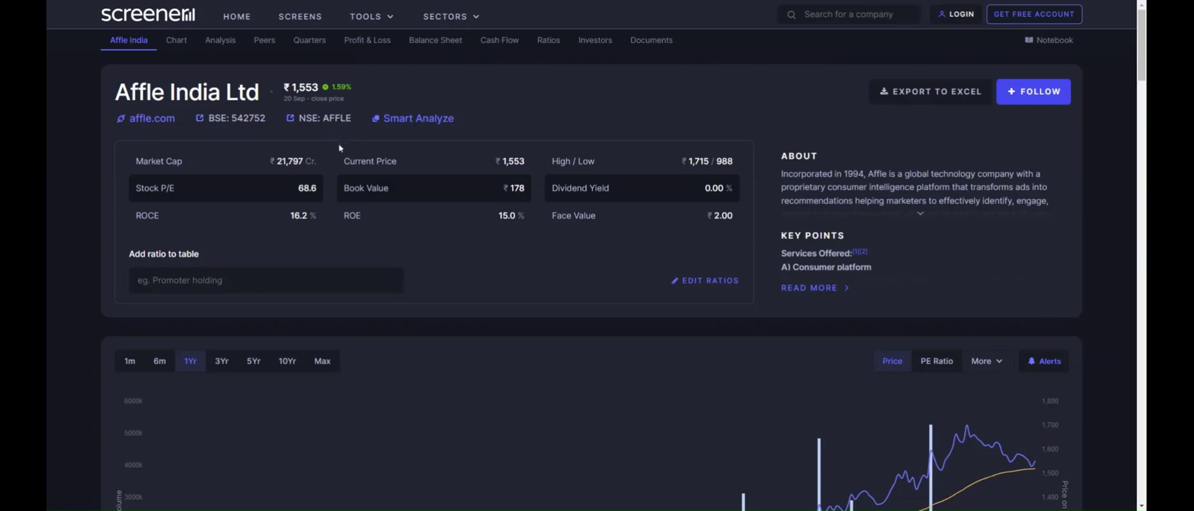
Examine the key figures on the Affle India page, such as Stock P/E, ROCE and ROE
{"action": "left_click_drag", "start_coordinate": [180, 182], "coordinate": [135, 215]}
{"action": "left_click_drag", "start_coordinate": [382, 215], "coordinate": [344, 215]}
{"action": "left_click", "coordinate": [373, 215]}
{"action": "scroll", "coordinate": [560, 261], "scroll_direction": "down", "scroll_amount": 2}
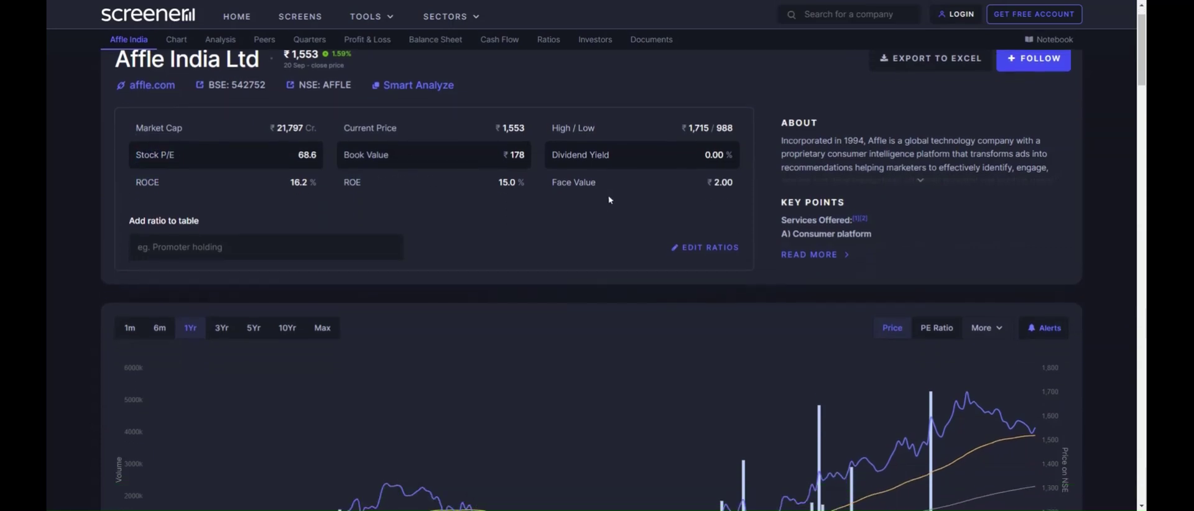
{"action": "scroll", "coordinate": [561, 260], "scroll_direction": "up", "scroll_amount": 2}
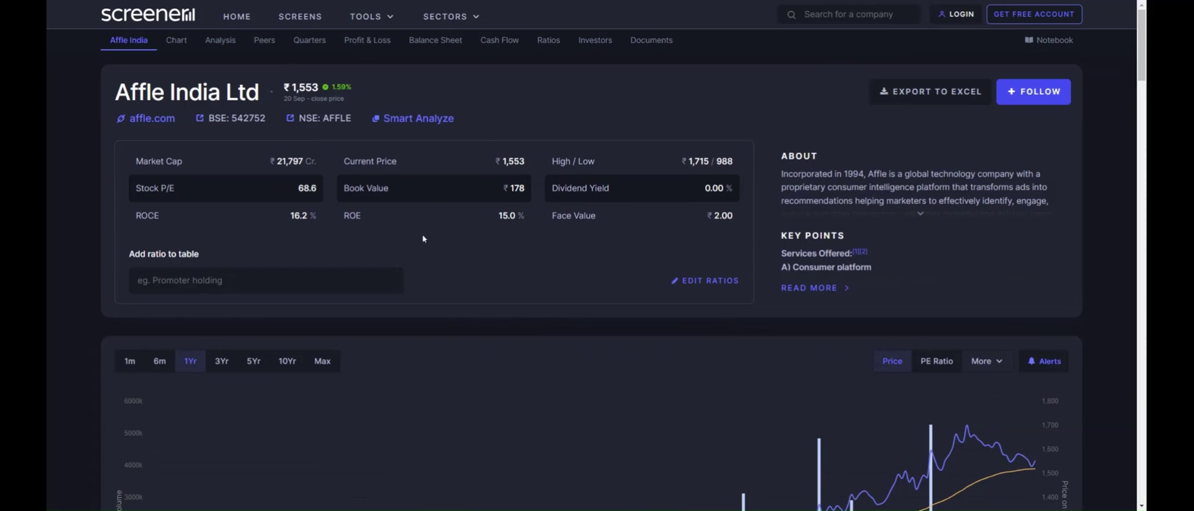
Look through the company's price chart, quarterly results, profit and loss and balance sheet tables
{"action": "scroll", "coordinate": [591, 261], "scroll_direction": "down", "scroll_amount": 15}
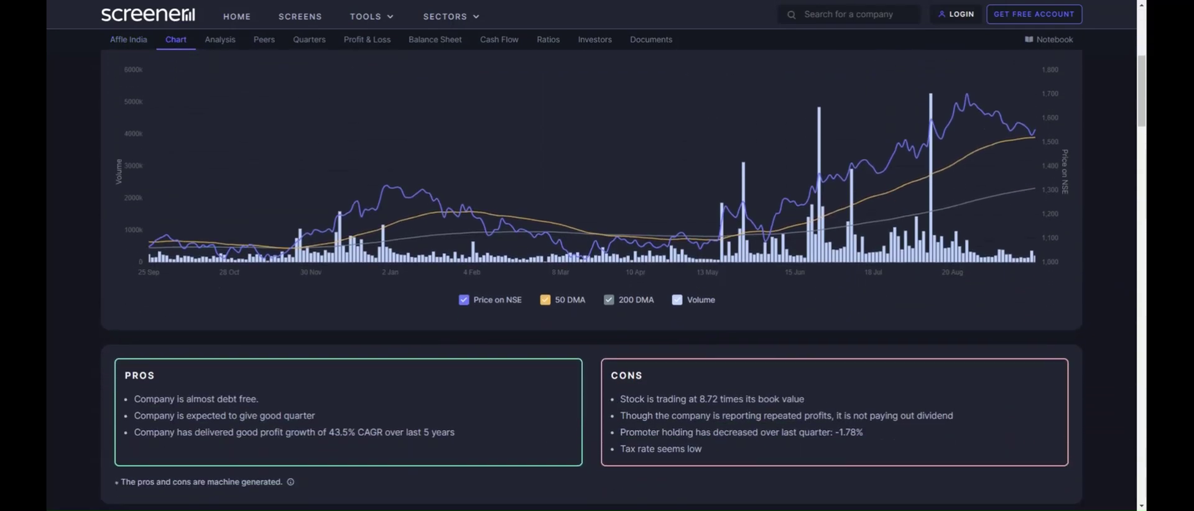
{"action": "scroll", "coordinate": [180, 105], "scroll_direction": "down", "scroll_amount": 4}
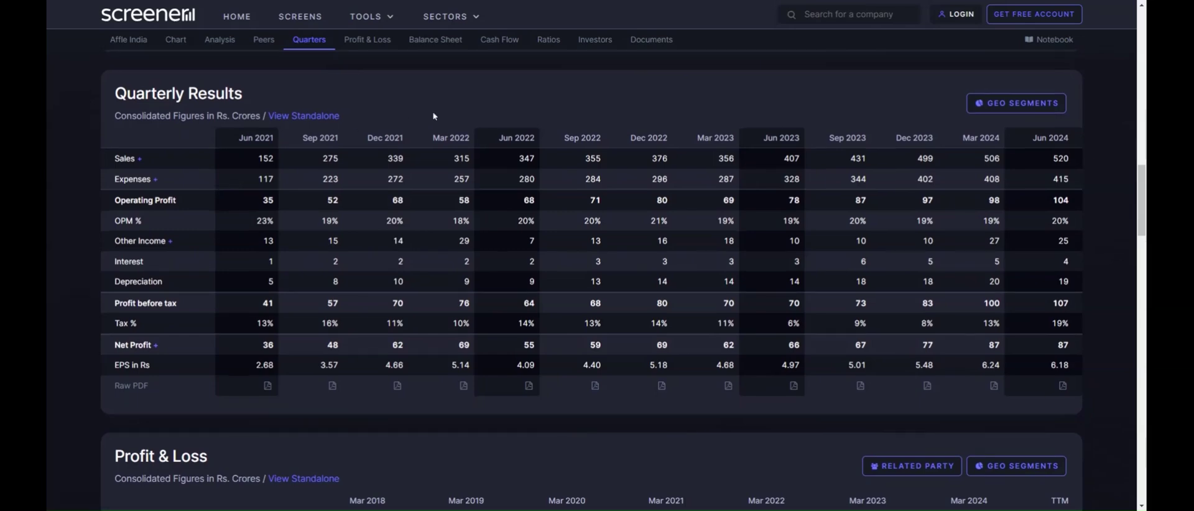
{"action": "scroll", "coordinate": [423, 106], "scroll_direction": "down", "scroll_amount": 6}
{"action": "scroll", "coordinate": [311, 149], "scroll_direction": "up", "scroll_amount": 1}
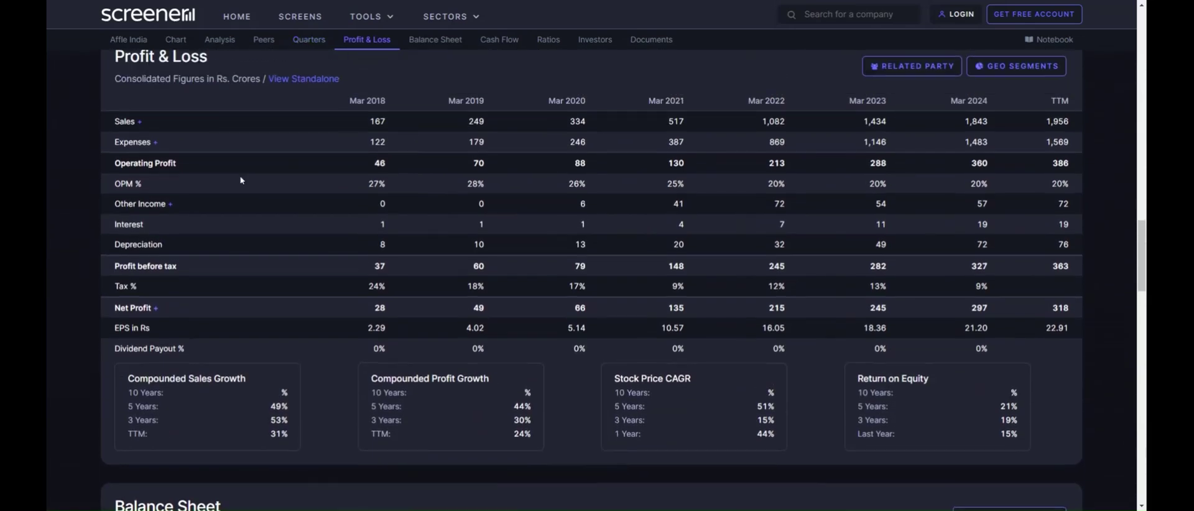
{"action": "scroll", "coordinate": [463, 121], "scroll_direction": "down", "scroll_amount": 6}
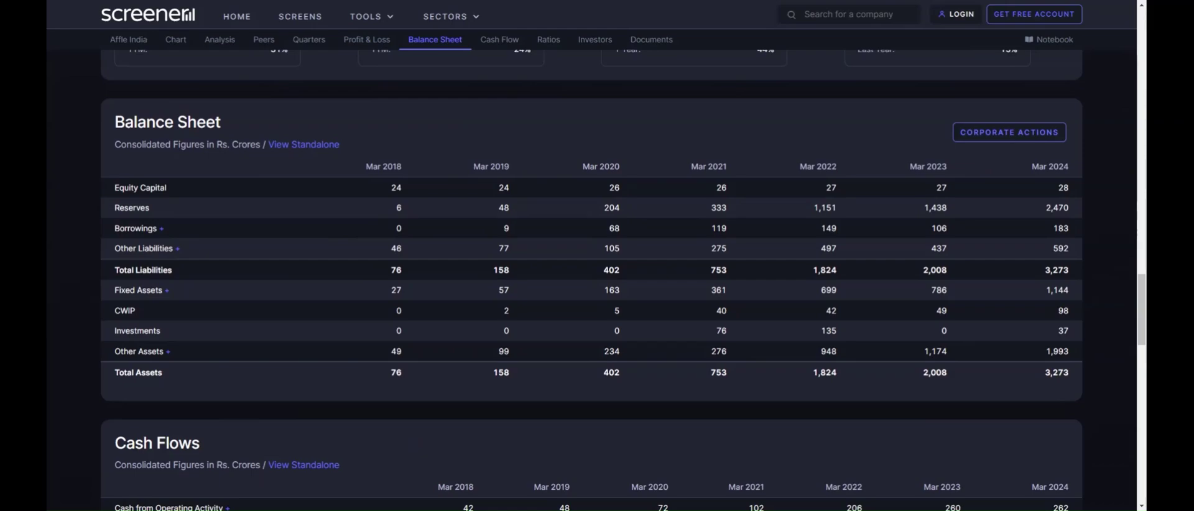
Return to the Google Sheets workbook, open the sheet with the ticker and ratio cells, and select the CMP value cell C7
{"action": "scroll", "coordinate": [592, 280], "scroll_direction": "up", "scroll_amount": 20}
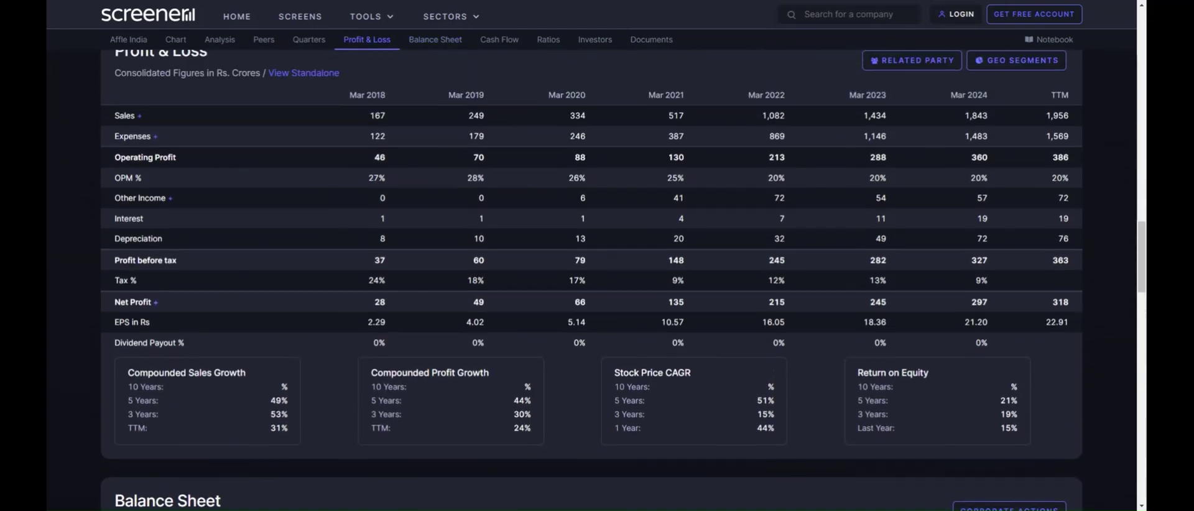
{"action": "scroll", "coordinate": [591, 279], "scroll_direction": "up", "scroll_amount": 2}
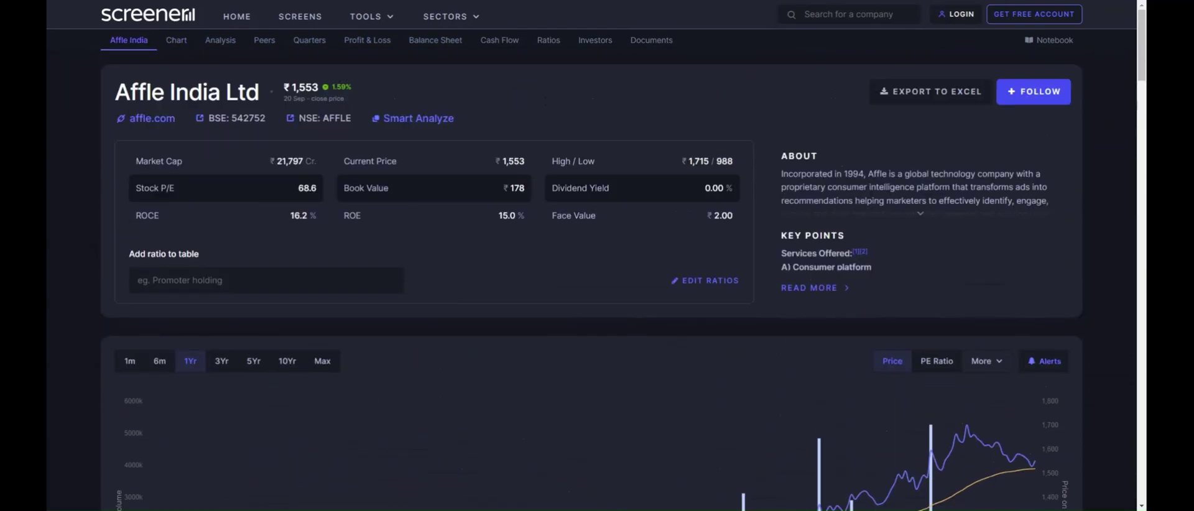
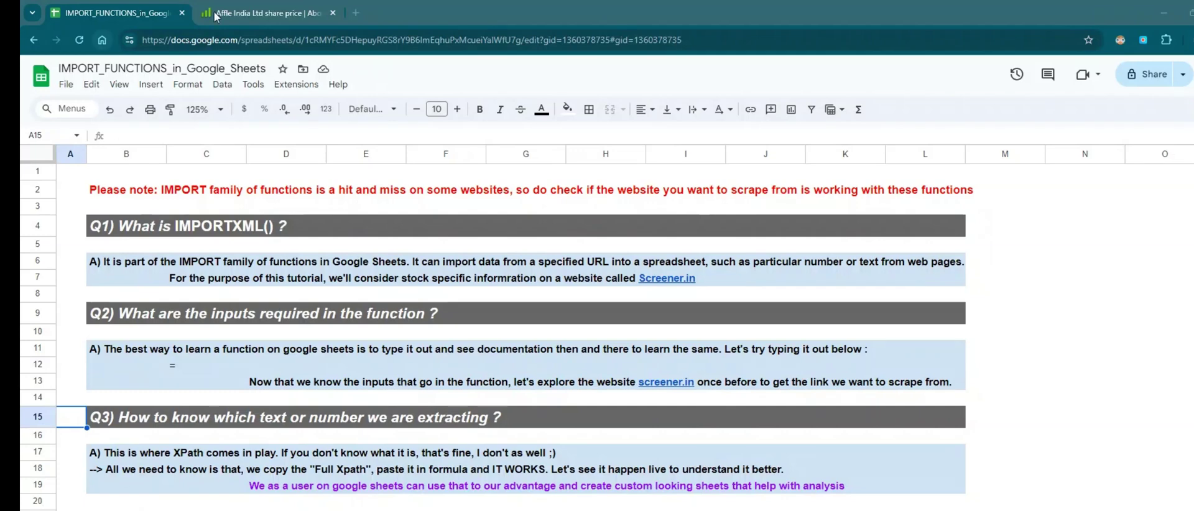
{"action": "mouse_move", "coordinate": [286, 5]}
{"action": "left_click", "coordinate": [134, 459]}
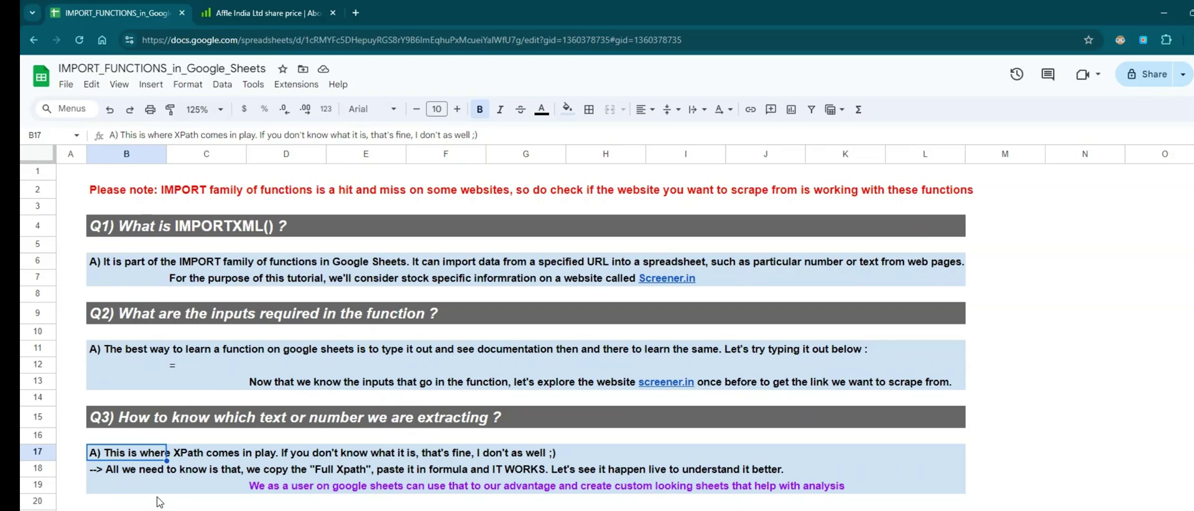
{"action": "key", "text": "ctrl+Page_Down"}
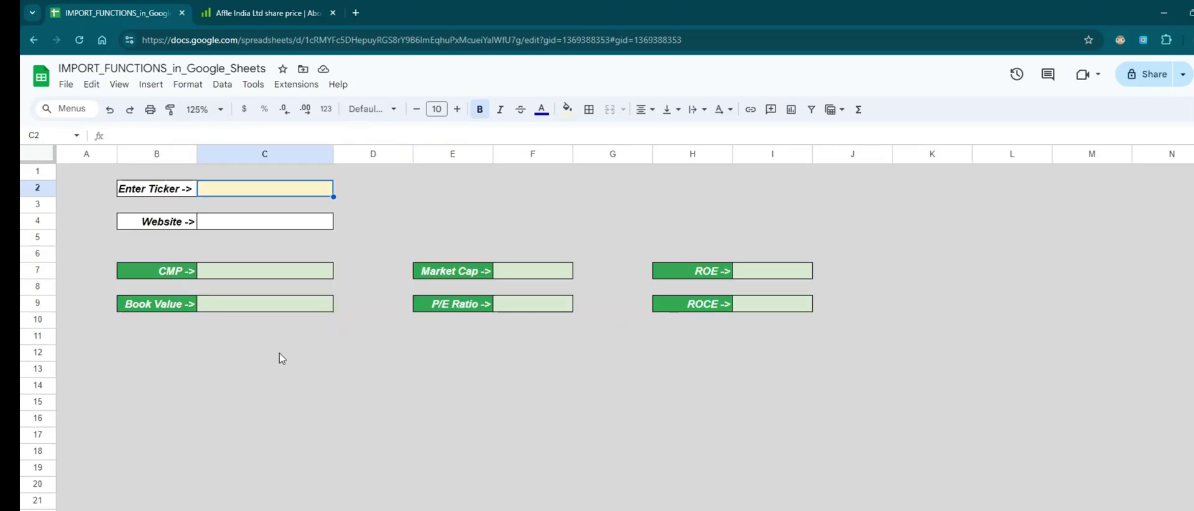
{"action": "left_click", "coordinate": [244, 271]}
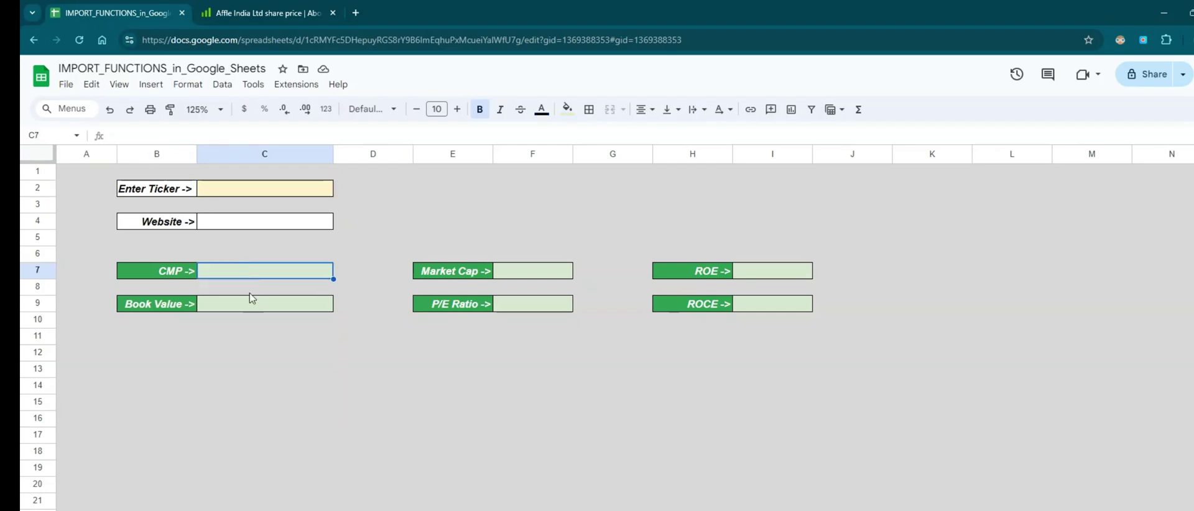
Switch to the Screener website, search for ITC and open the ITC Ltd company page
{"action": "key", "text": "ctrl+Tab"}
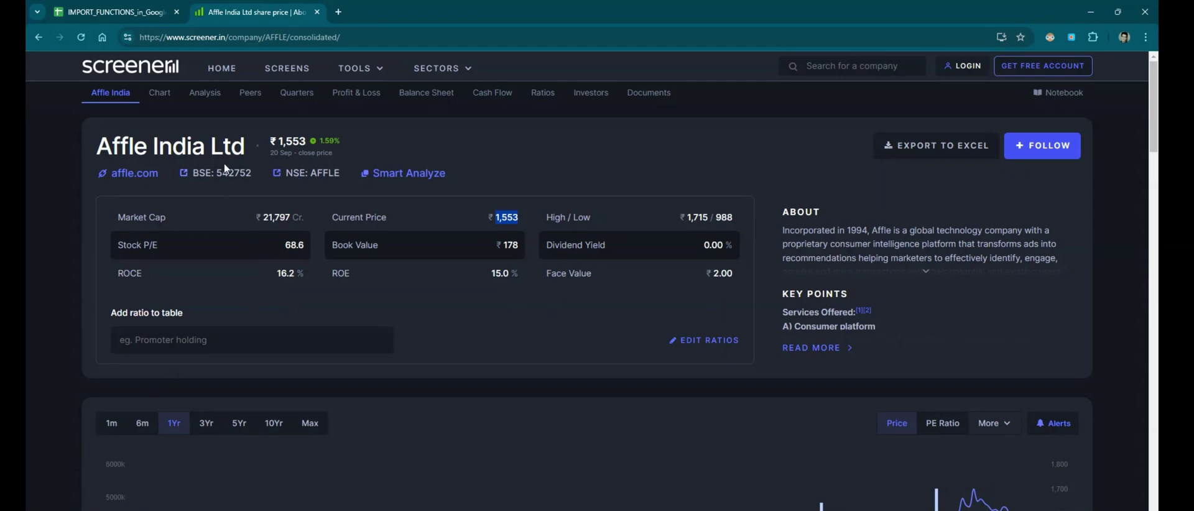
{"action": "left_click", "coordinate": [870, 68]}
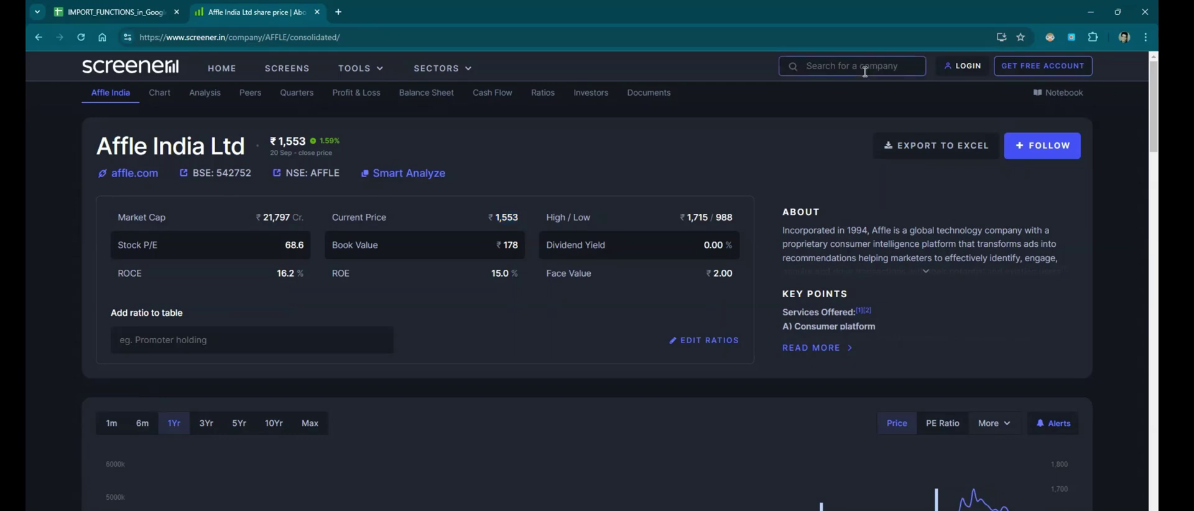
{"action": "type", "text": "ITC"}
{"action": "key", "text": "Return"}
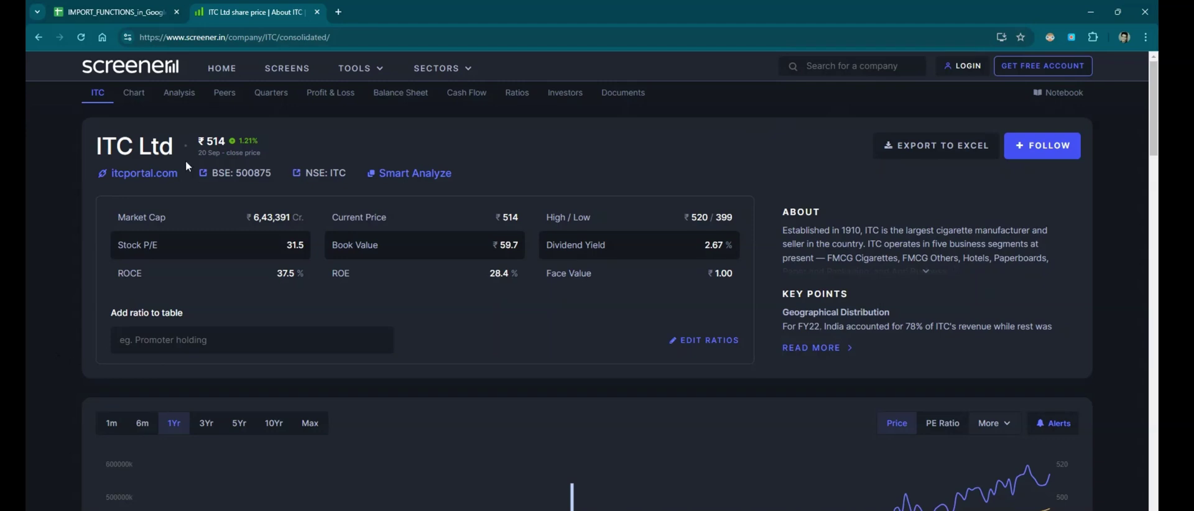
Copy the web address of the ITC Ltd company page
{"action": "left_click_drag", "start_coordinate": [495, 218], "coordinate": [520, 218]}
{"action": "left_click", "coordinate": [324, 36]}
{"action": "key", "text": "ctrl+c"}
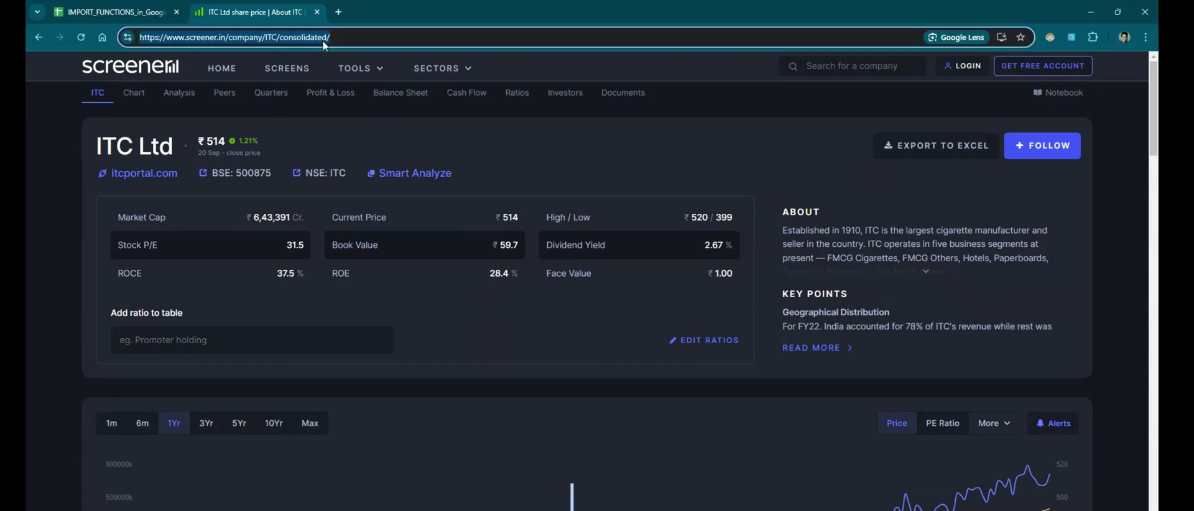
Back in the Google Sheets workbook, enter an IMPORTXML formula in CMP cell C7 using the copied ITC address and an empty XPath argument
{"action": "left_click", "coordinate": [132, 7]}
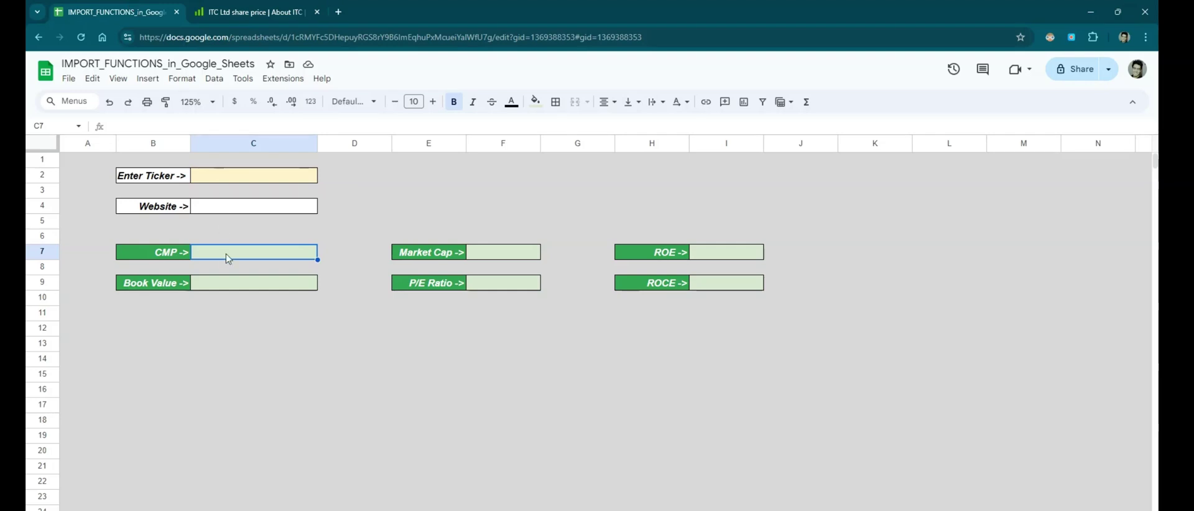
{"action": "type", "text": "=IMPORT"}
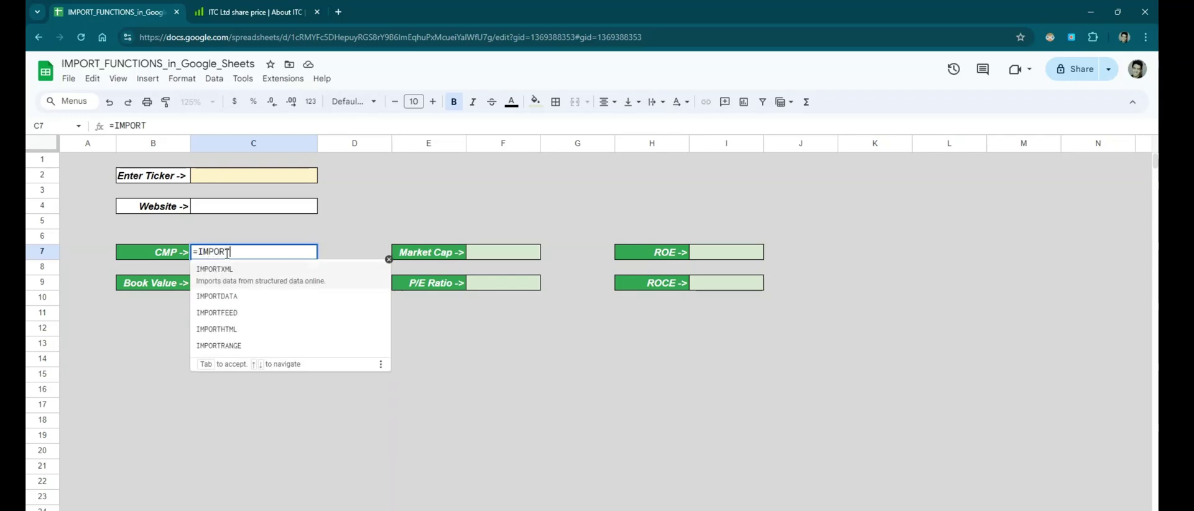
{"action": "key", "text": "Tab"}
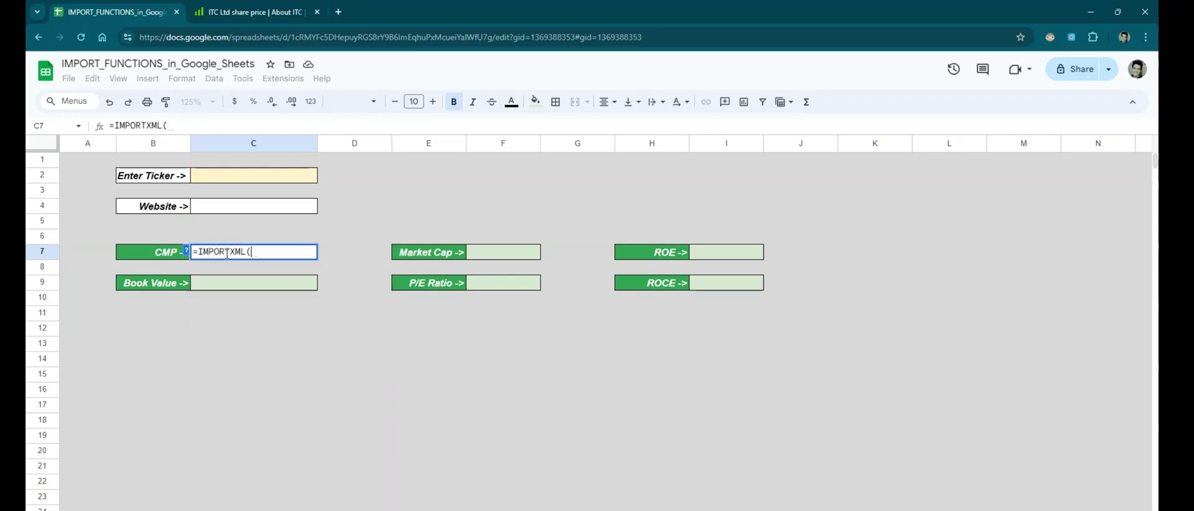
{"action": "type", "text": "\""}
{"action": "key", "text": "ctrl+v"}
{"action": "type", "text": "\""}
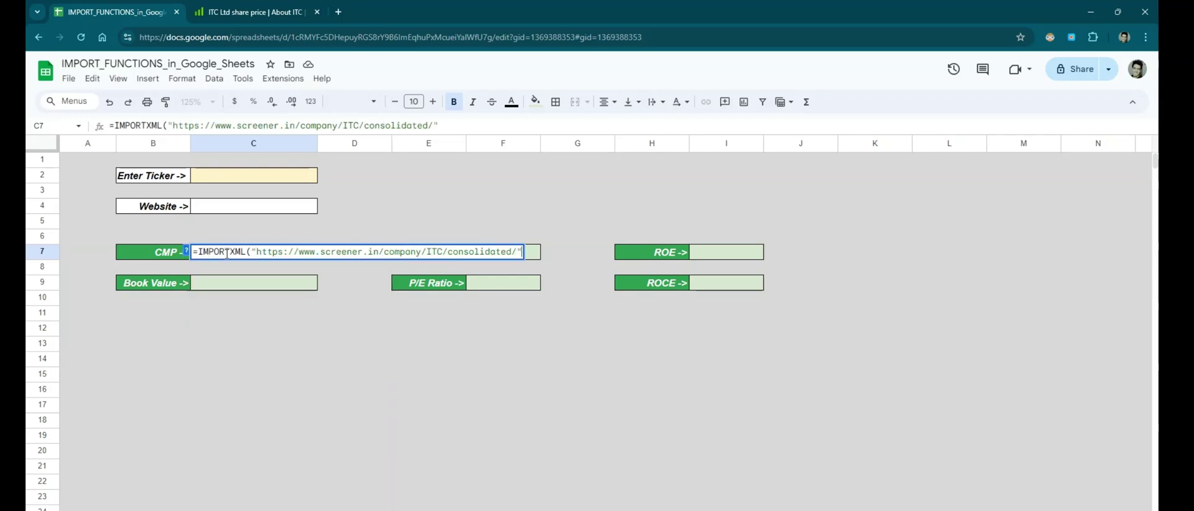
{"action": "type", "text": ",\"\")"}
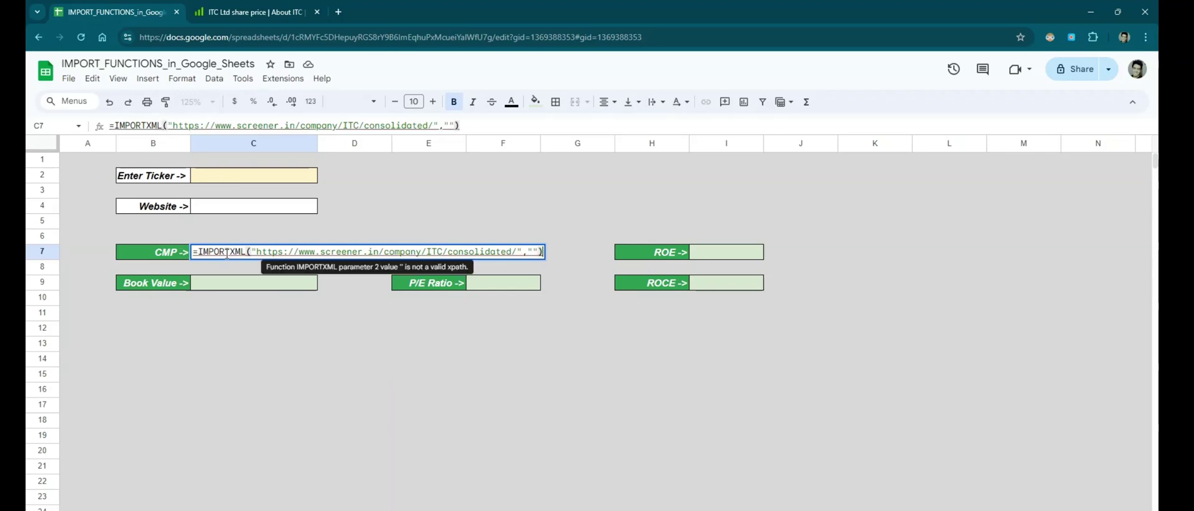
{"action": "key", "text": "Return"}
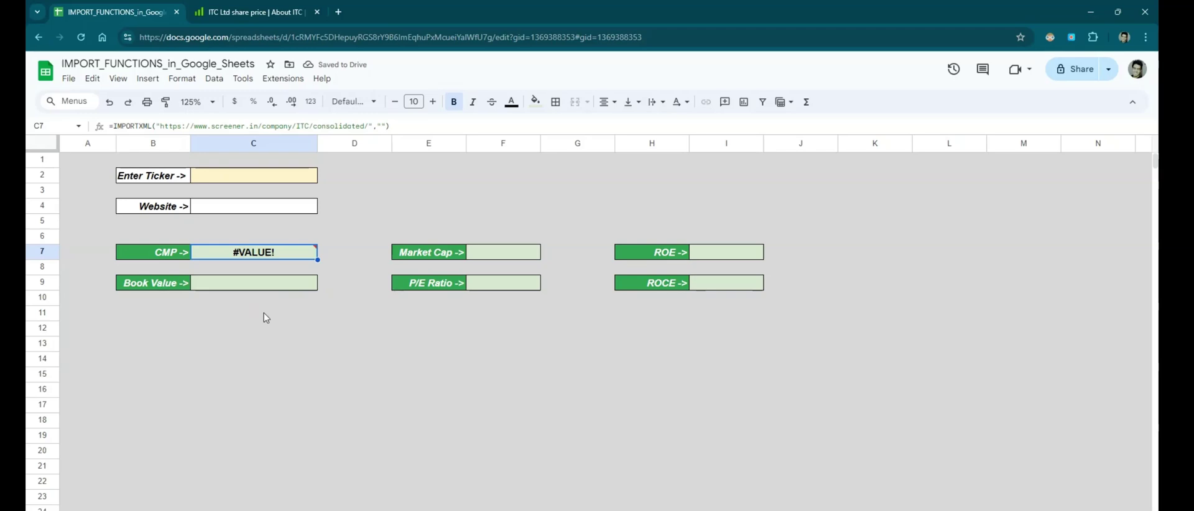
Switch to the ITC page on Screener and inspect the HTML element of the Current Price number
{"action": "left_click", "coordinate": [245, 6]}
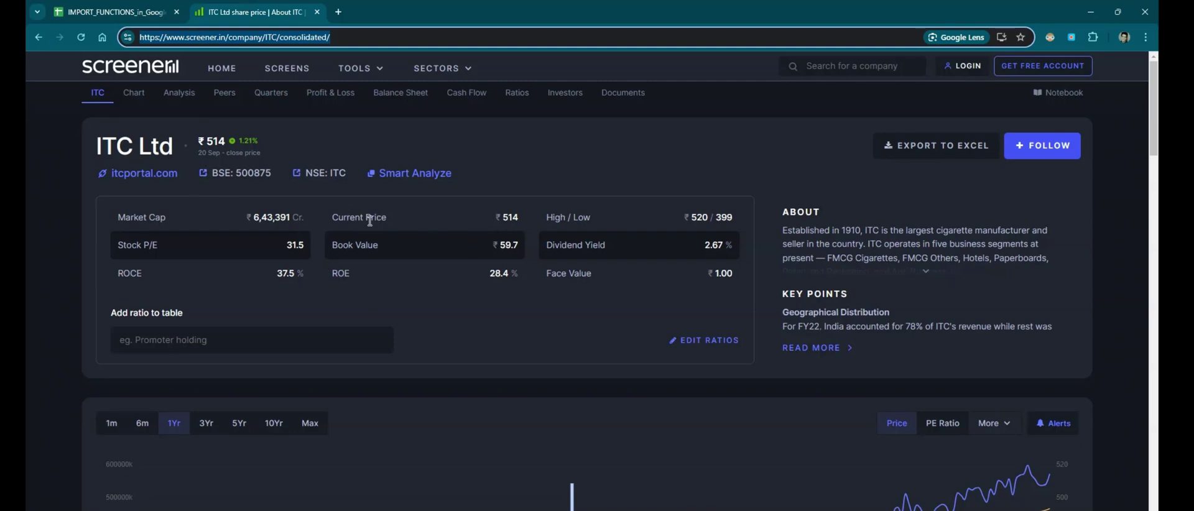
{"action": "left_click_drag", "start_coordinate": [332, 219], "coordinate": [390, 222]}
{"action": "left_click", "coordinate": [476, 230]}
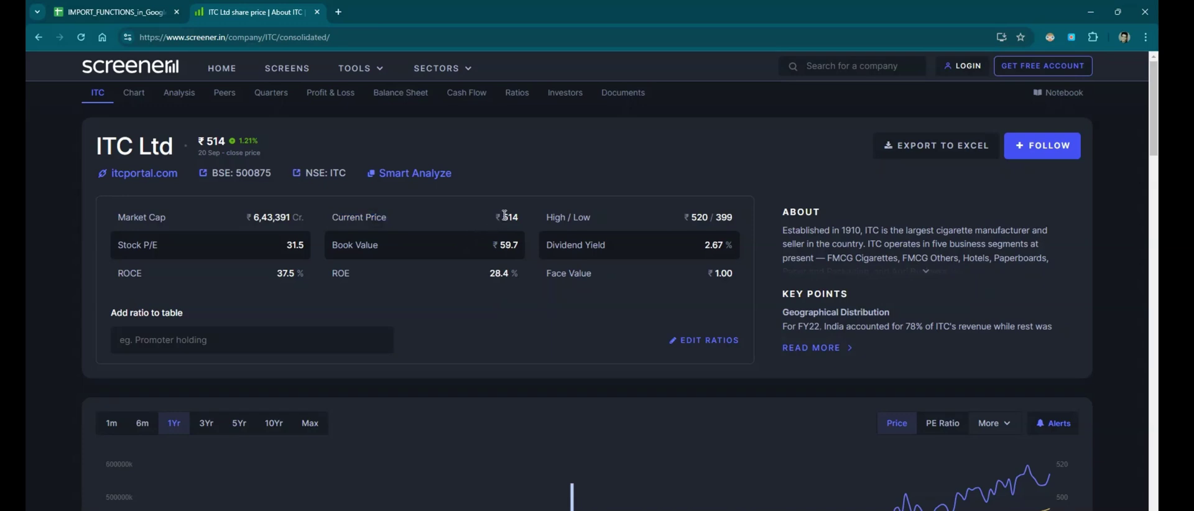
{"action": "double_click", "coordinate": [504, 214]}
{"action": "right_click", "coordinate": [510, 218]}
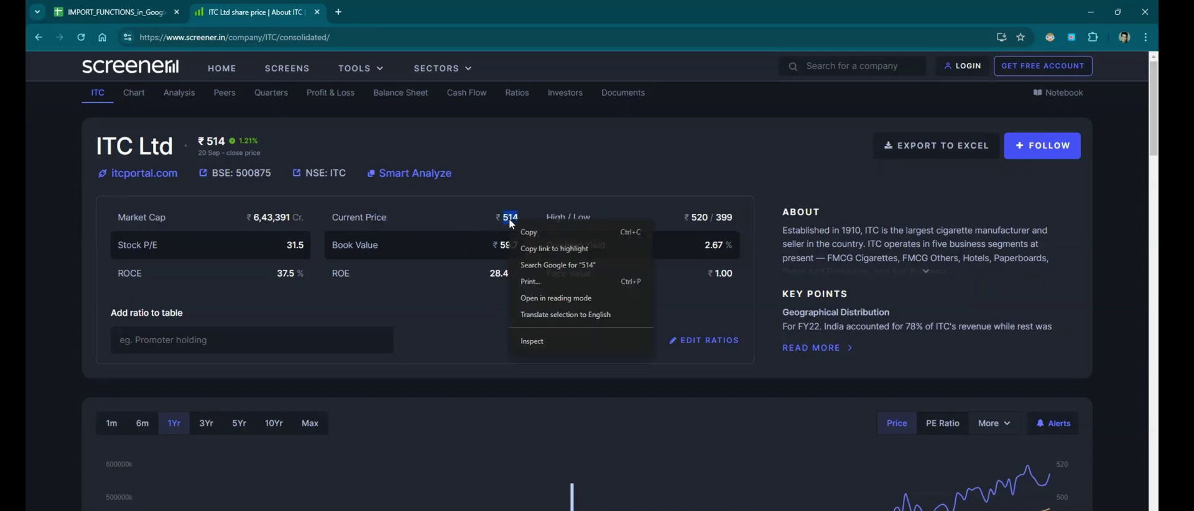
{"action": "left_click", "coordinate": [547, 344]}
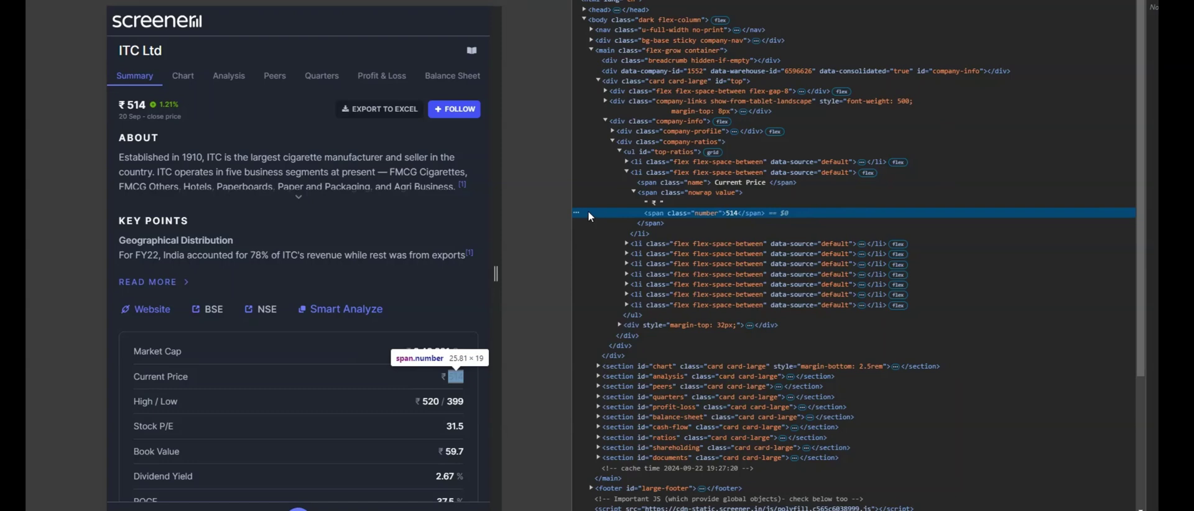
Copy the full XPath of the Current Price number's span element and close the developer tools
{"action": "right_click", "coordinate": [576, 215]}
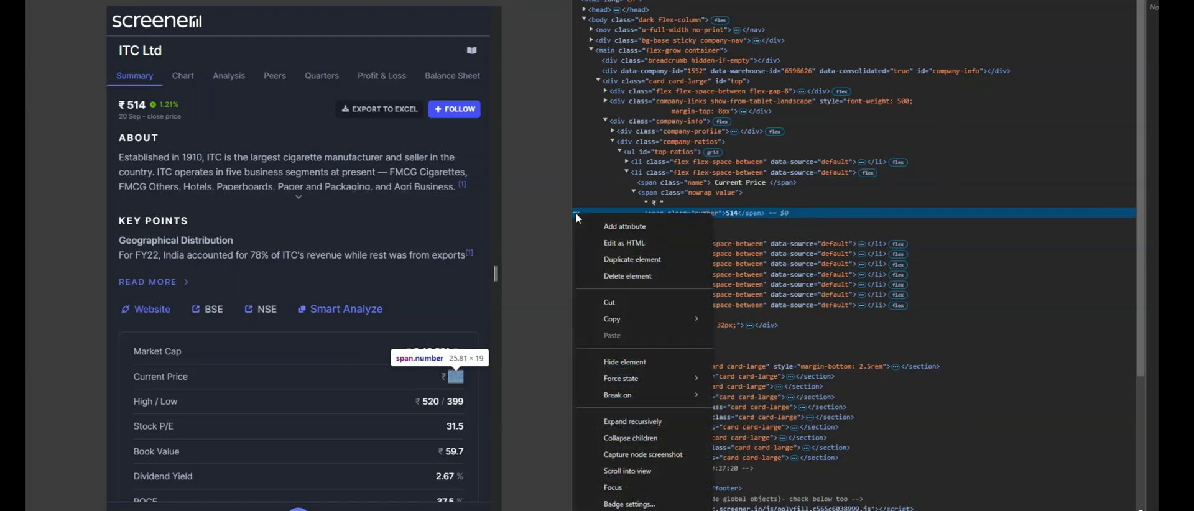
{"action": "mouse_move", "coordinate": [625, 317]}
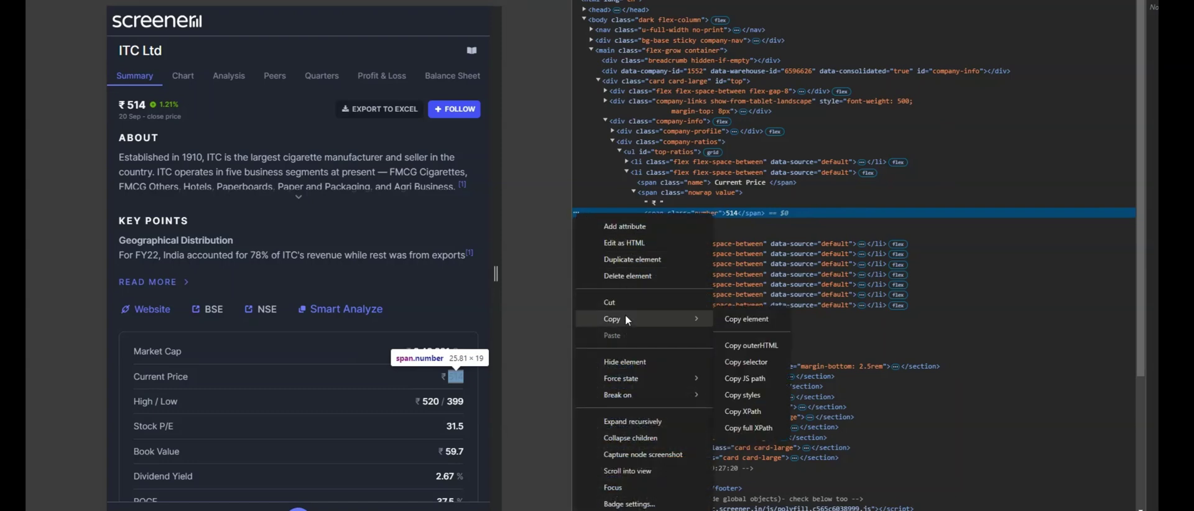
{"action": "left_click", "coordinate": [745, 427]}
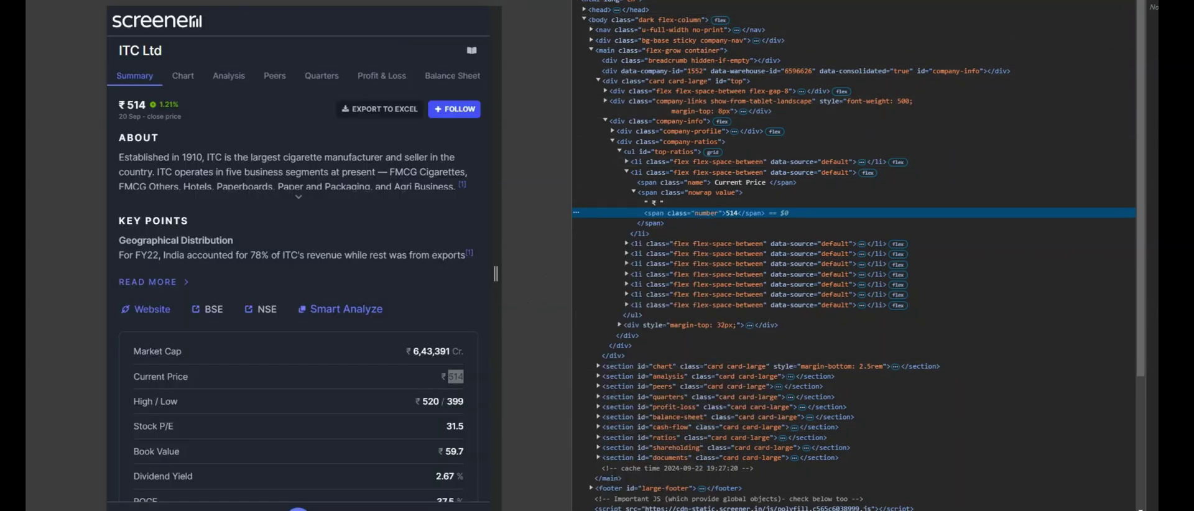
{"action": "left_click", "coordinate": [1147, 9]}
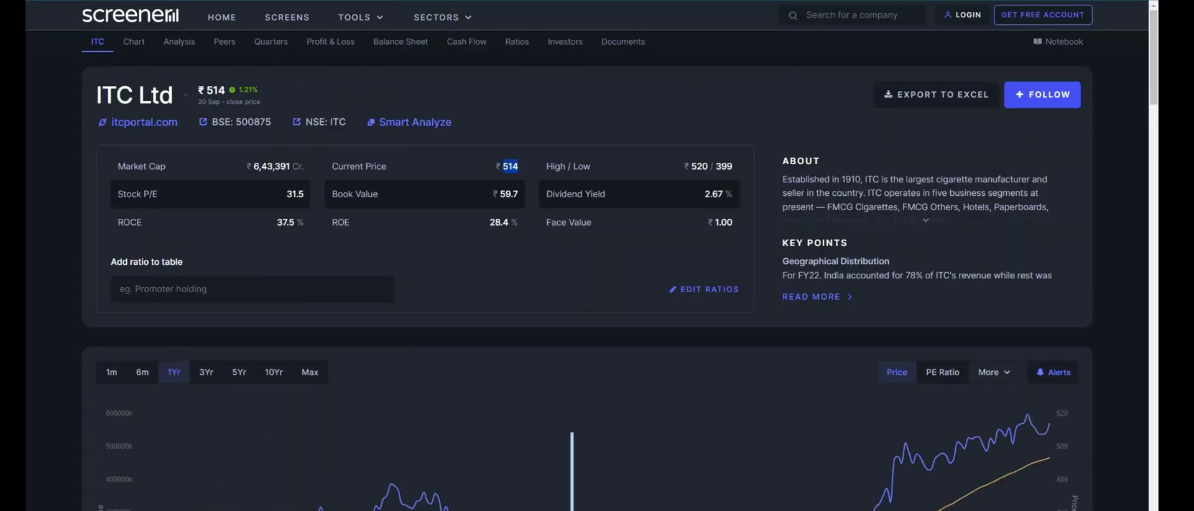
In the Google Sheets workbook, fill the empty XPath argument of C7's IMPORTXML formula with /html/body/main/div[3]/div[3]/div[2]/ul/li[2]/span[2]/span
{"action": "key", "text": "ctrl+Tab"}
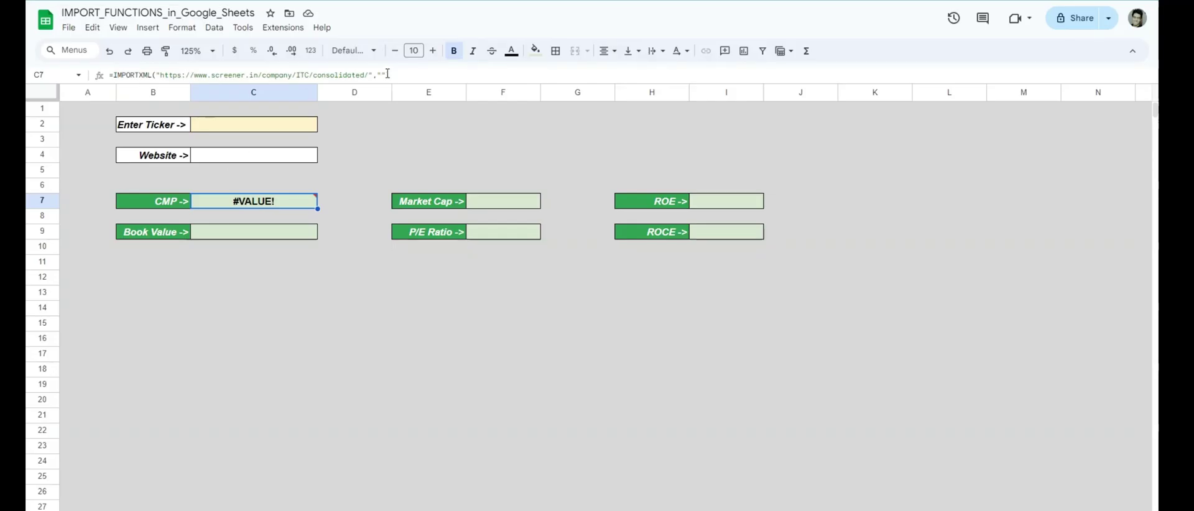
{"action": "left_click", "coordinate": [381, 75]}
{"action": "key", "text": "ctrl+v"}
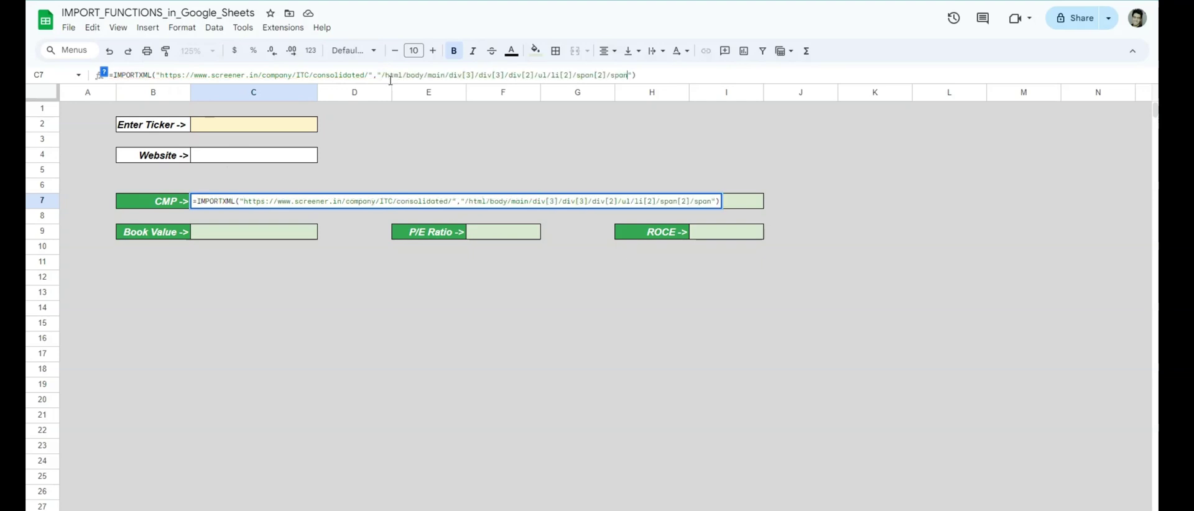
{"action": "key", "text": "Return"}
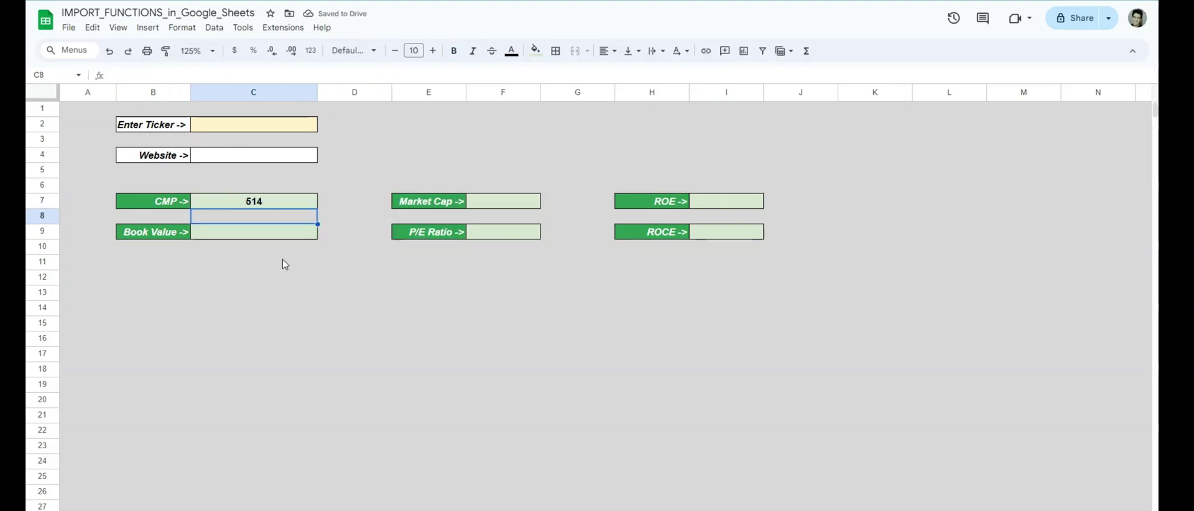
Switch to the Screener website, search for SBIN, open its company page and copy the web address
{"action": "left_click", "coordinate": [278, 203]}
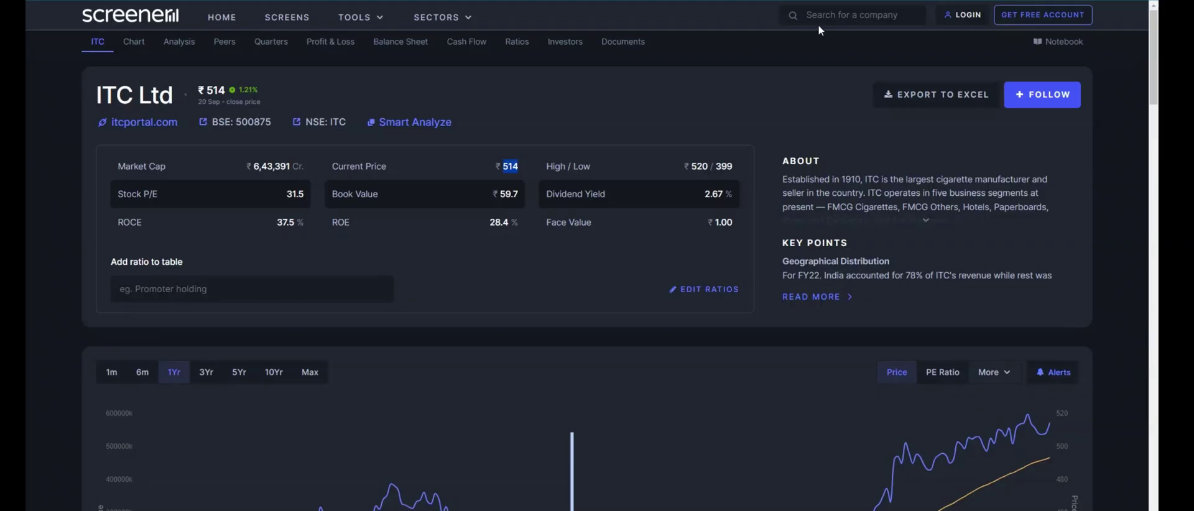
{"action": "left_click", "coordinate": [819, 19]}
{"action": "type", "text": "SBIN"}
{"action": "key", "text": "Return"}
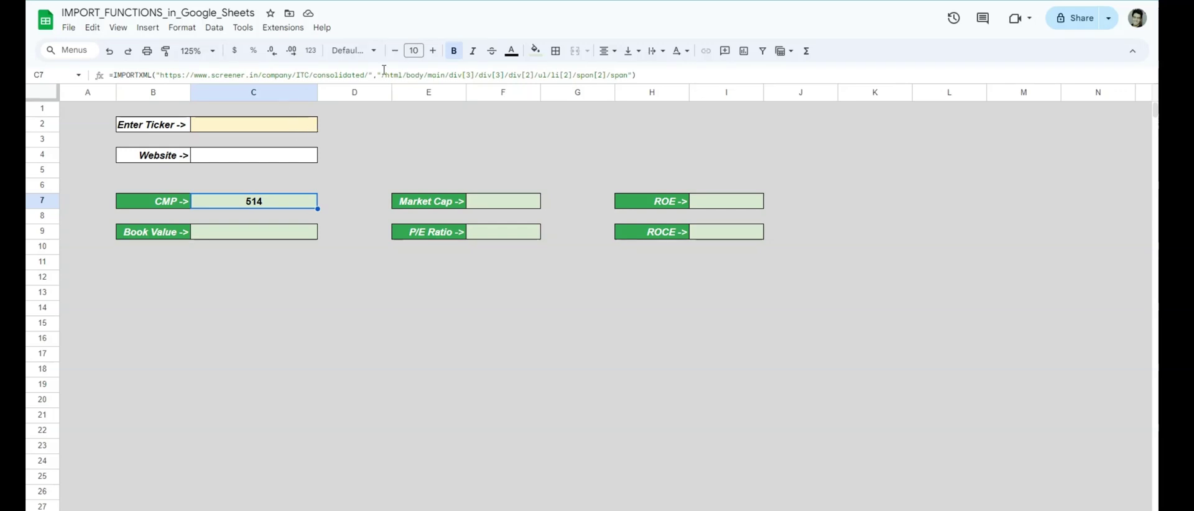
{"action": "left_click_drag", "start_coordinate": [370, 74], "coordinate": [159, 75]}
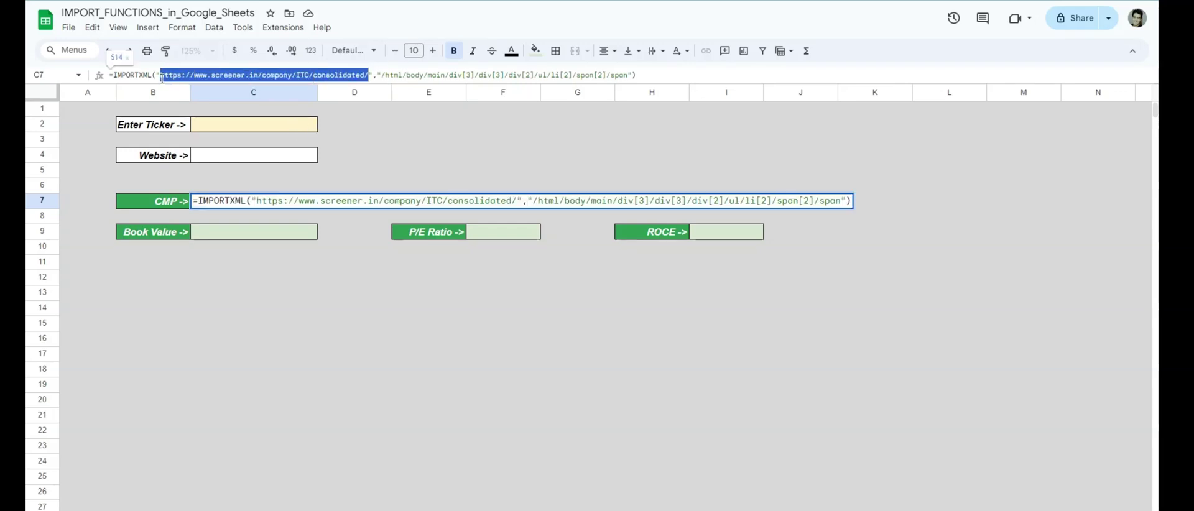
{"action": "key", "text": "ctrl+v"}
{"action": "key", "text": "Return"}
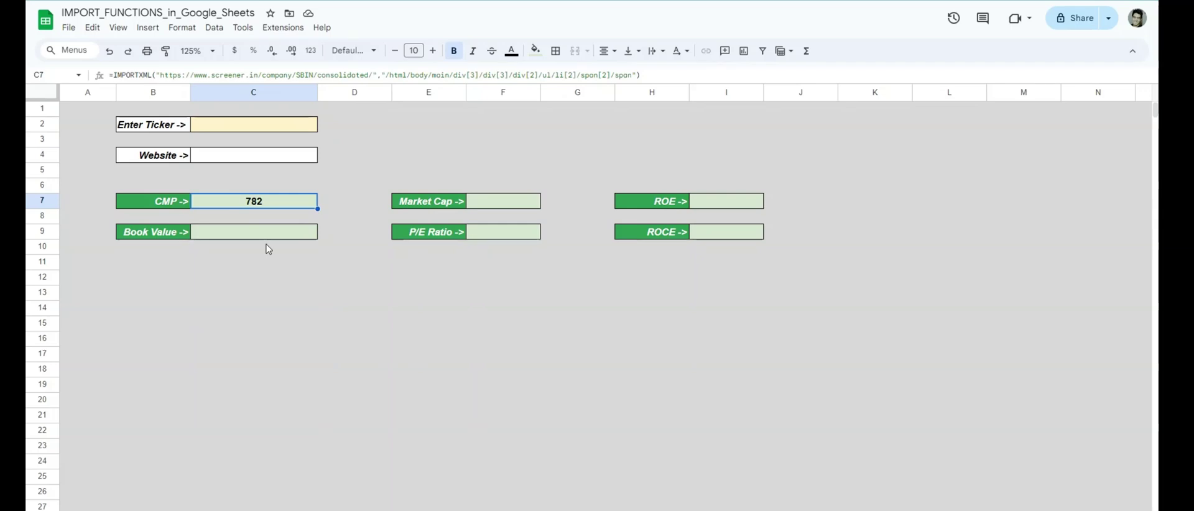
In C7's IMPORTXML formula, replace the hard-coded SBIN in the web address with "&$C$2&" to reference the ticker cell absolutely
{"action": "left_click", "coordinate": [254, 125]}
{"action": "left_click", "coordinate": [260, 208]}
{"action": "left_click_drag", "start_coordinate": [314, 73], "coordinate": [296, 74]}
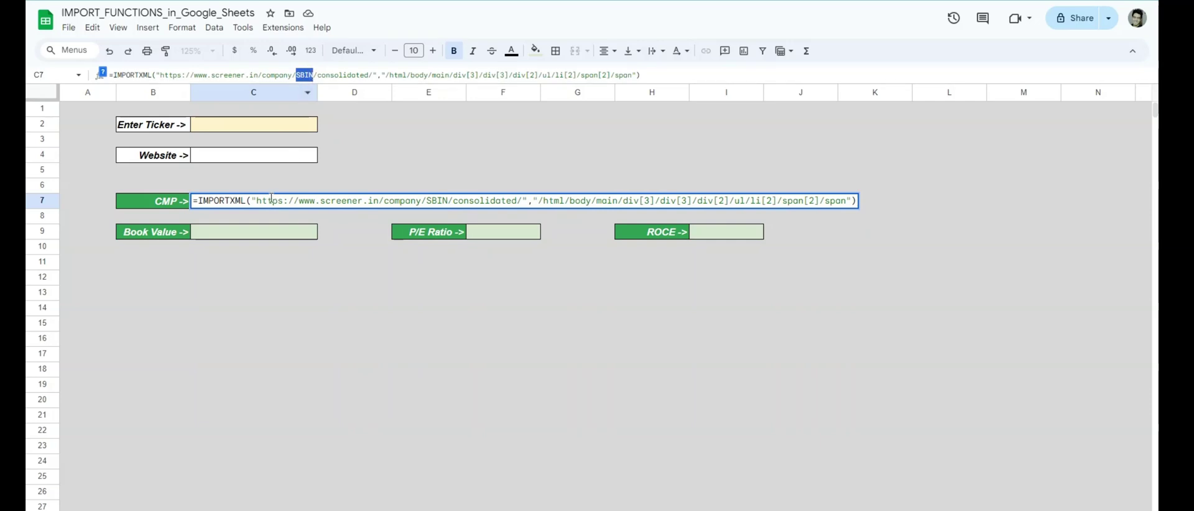
{"action": "left_click", "coordinate": [313, 73]}
{"action": "key", "text": "BackSpace"}
{"action": "key", "text": "BackSpace"}
{"action": "key", "text": "BackSpace"}
{"action": "key", "text": "BackSpace"}
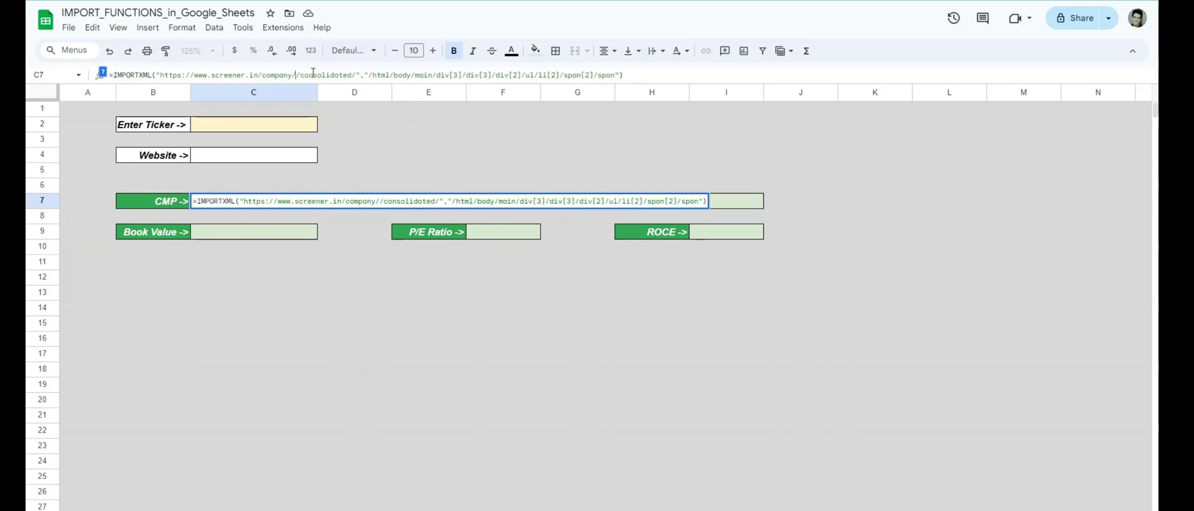
{"action": "type", "text": "\"\""}
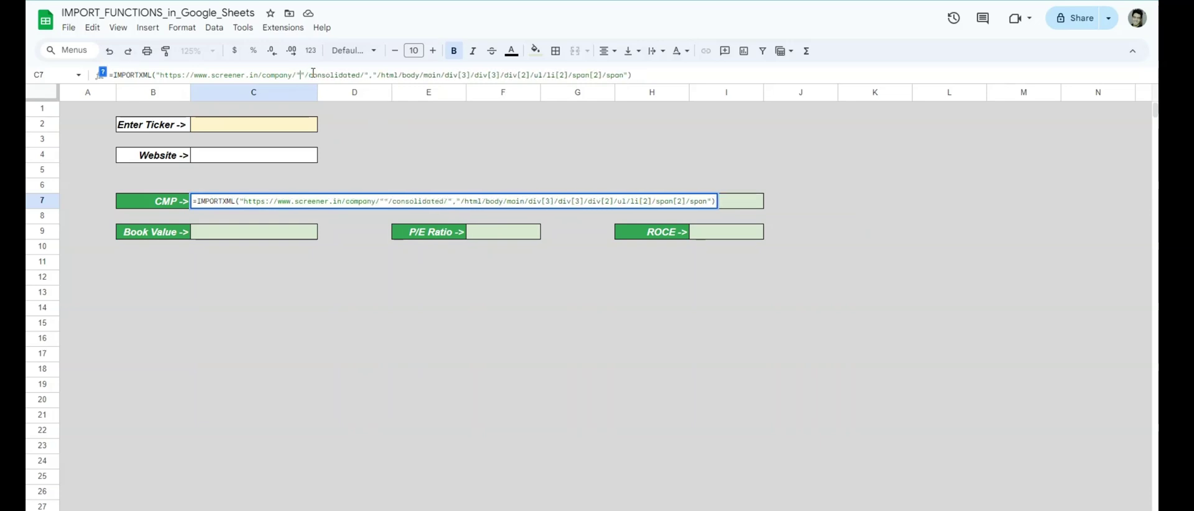
{"action": "type", "text": "&&"}
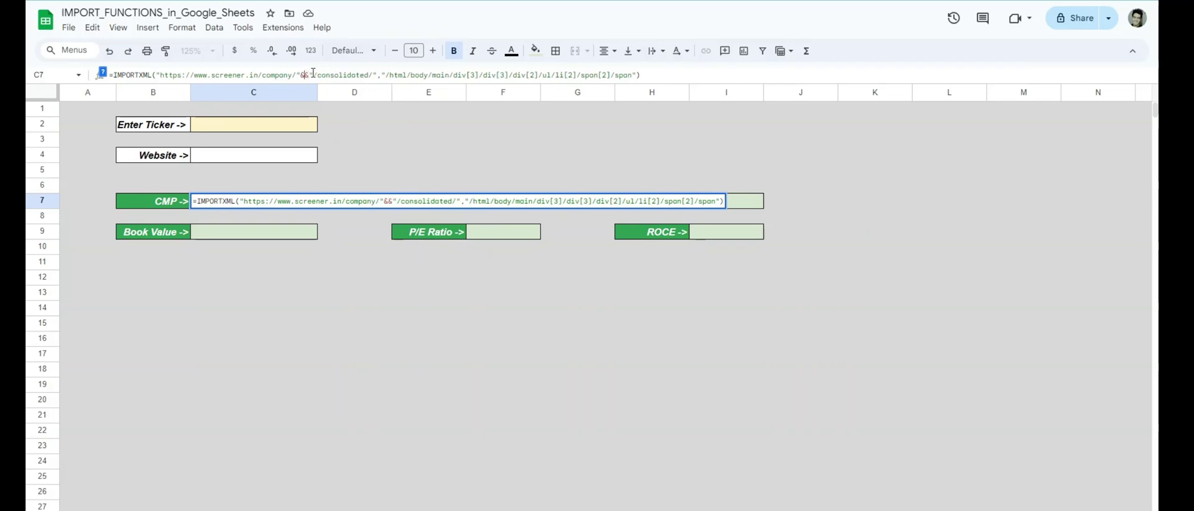
{"action": "left_click", "coordinate": [301, 125]}
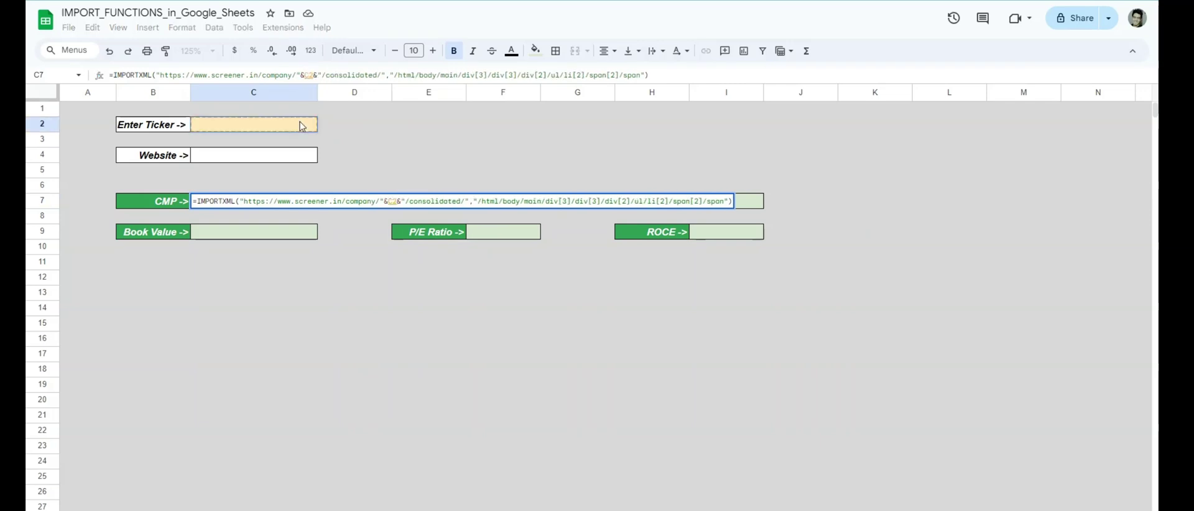
{"action": "key", "text": "F4"}
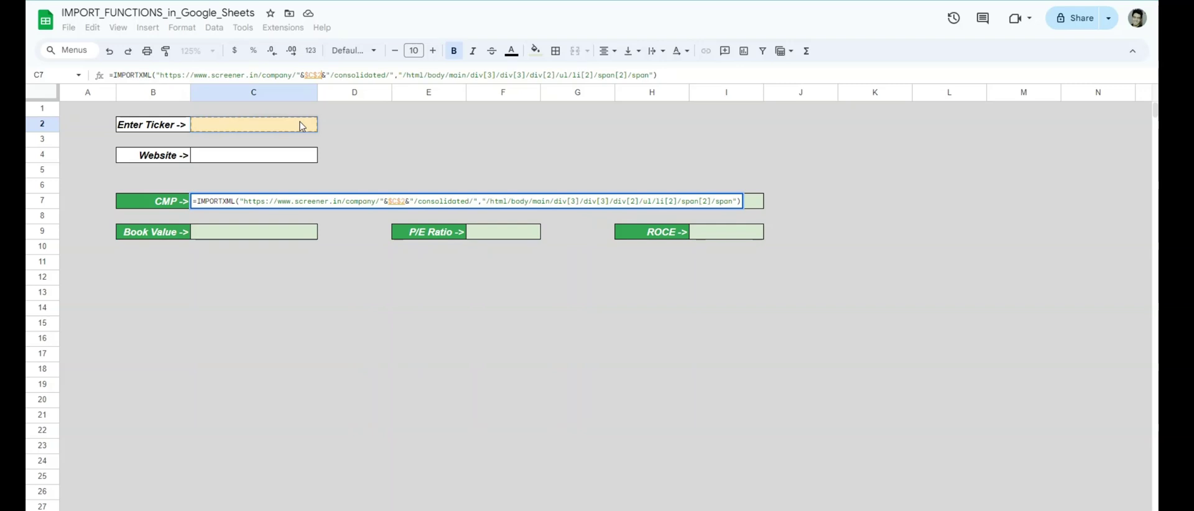
{"action": "key", "text": "Return"}
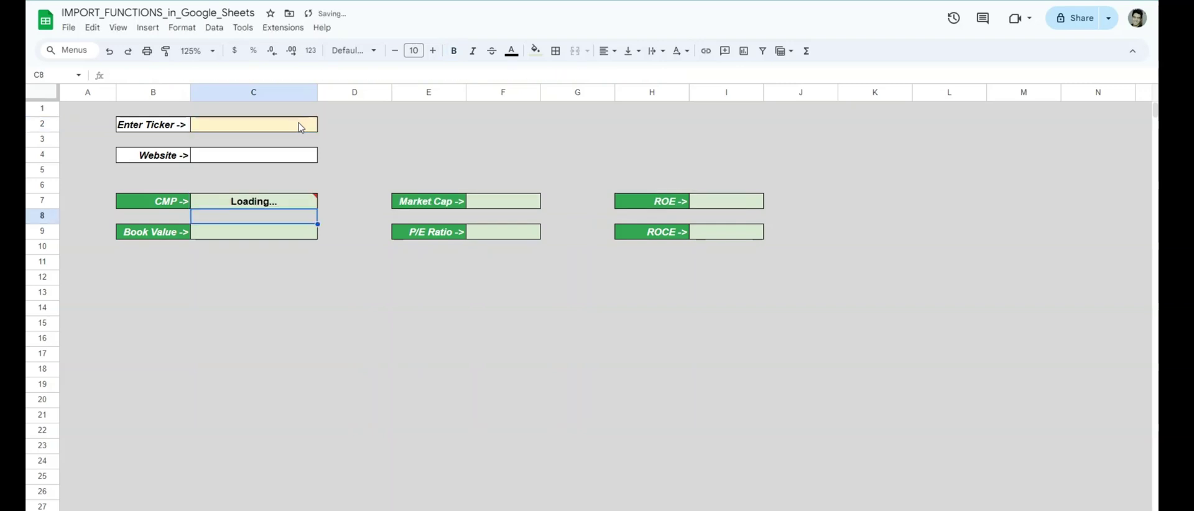
Enter SBIN as the ticker in C2, and replace it with ITC to test the CMP formula
{"action": "left_click", "coordinate": [263, 128]}
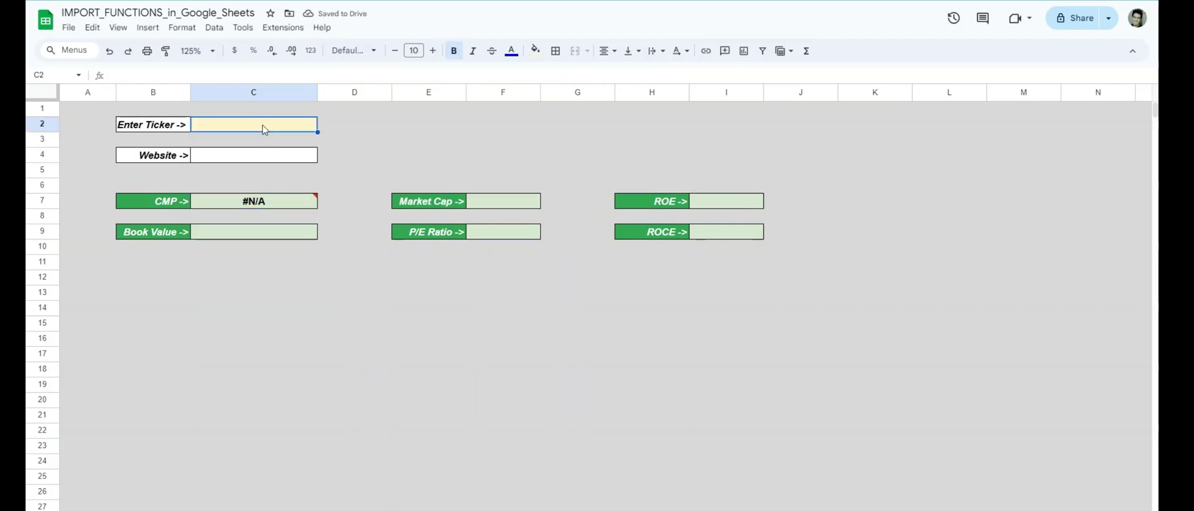
{"action": "type", "text": "SBIN"}
{"action": "key", "text": "Return"}
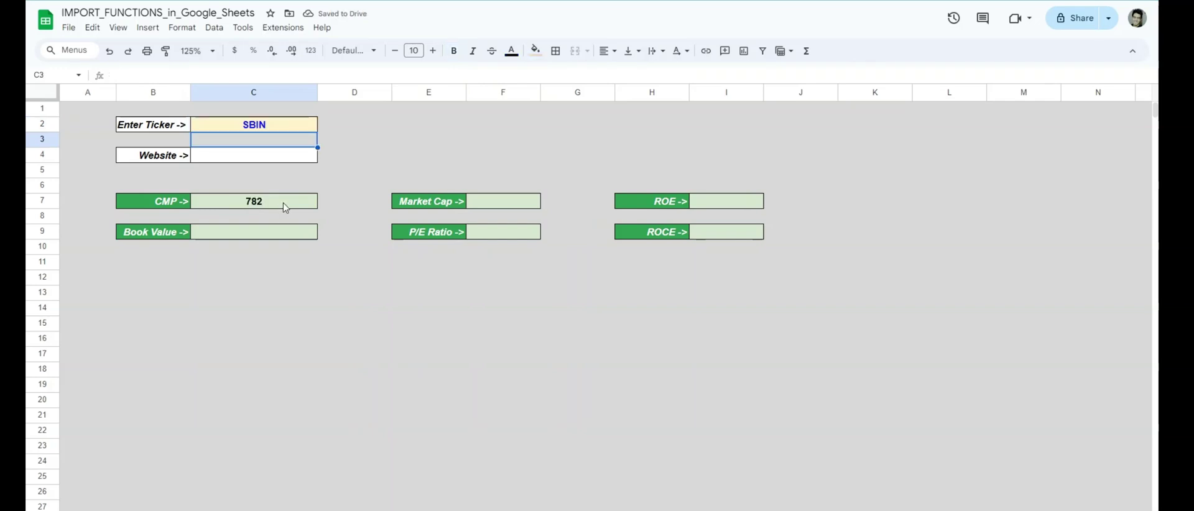
{"action": "left_click", "coordinate": [278, 125]}
{"action": "type", "text": "ITC"}
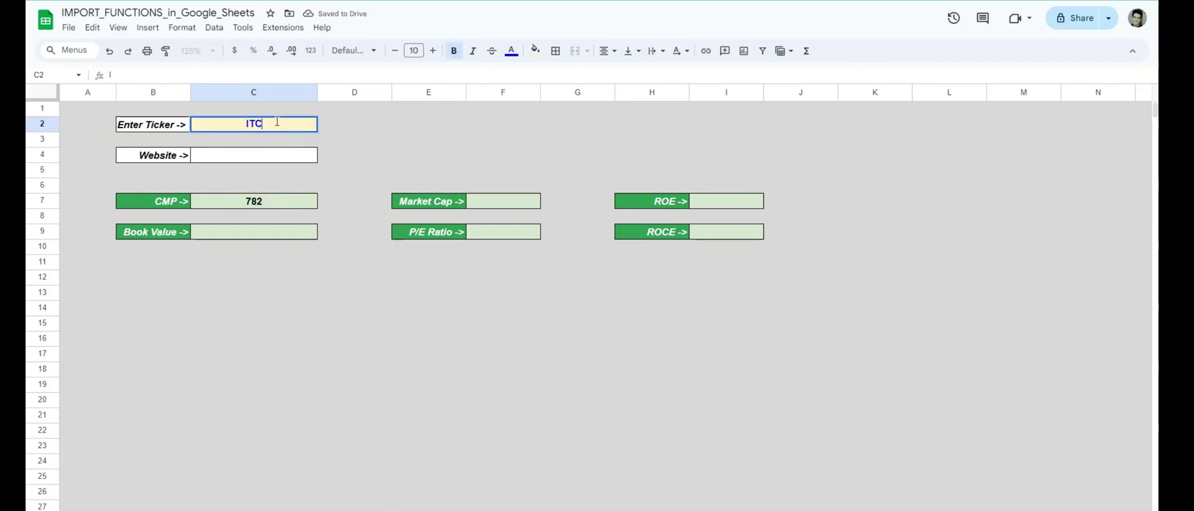
{"action": "key", "text": "Return"}
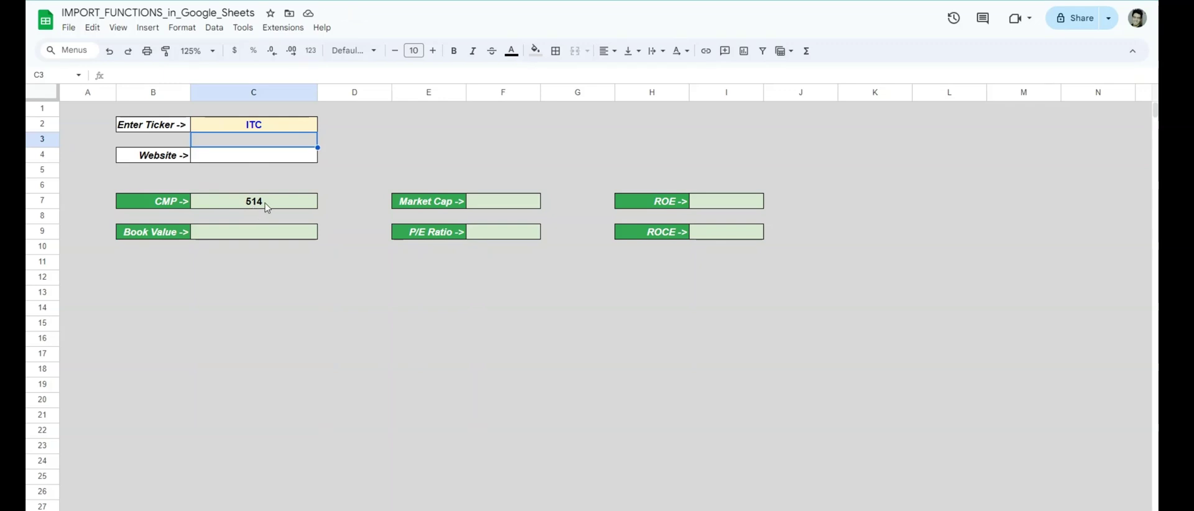
Copy the full IMPORTXML formula text from C7 into the Website cell C4
{"action": "left_click", "coordinate": [260, 163]}
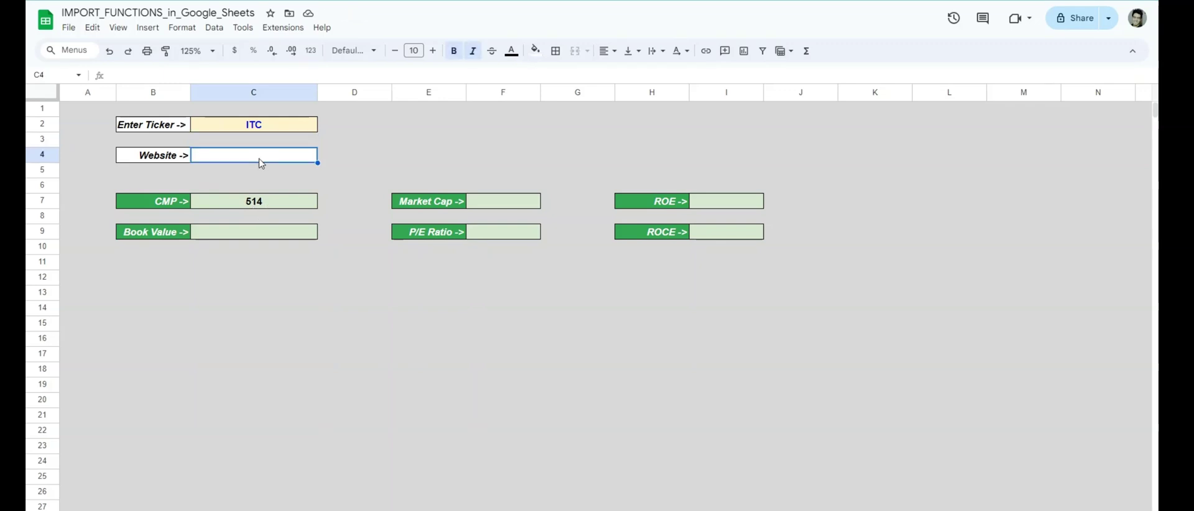
{"action": "left_click", "coordinate": [276, 202]}
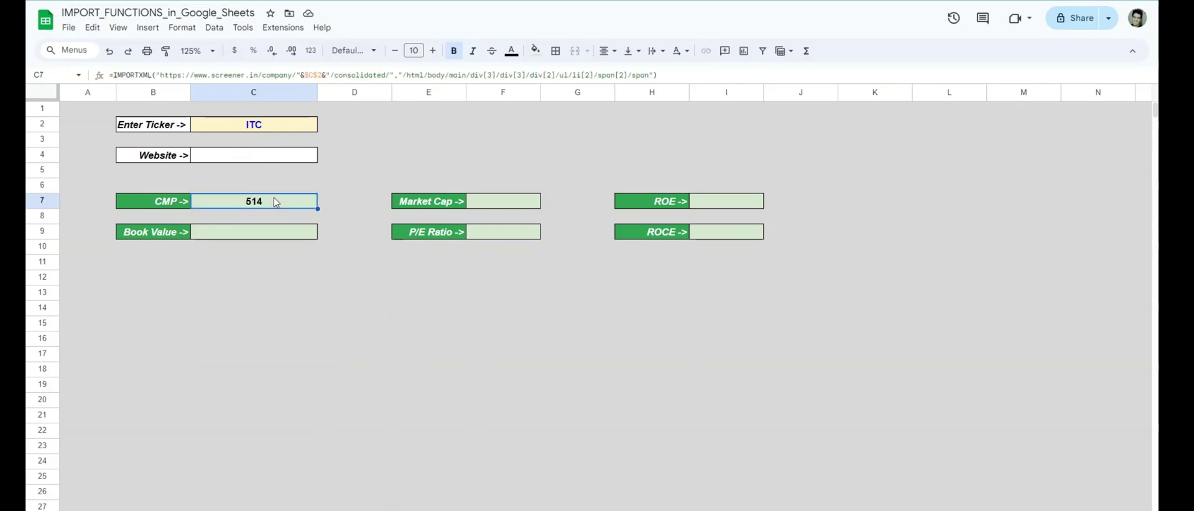
{"action": "left_click_drag", "start_coordinate": [715, 74], "coordinate": [108, 78]}
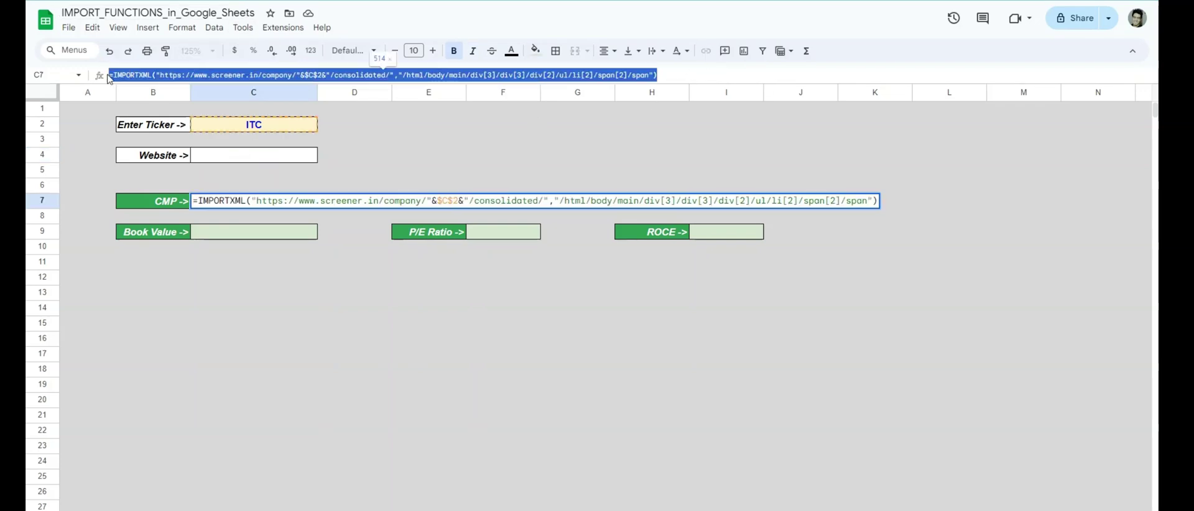
{"action": "left_click", "coordinate": [227, 159]}
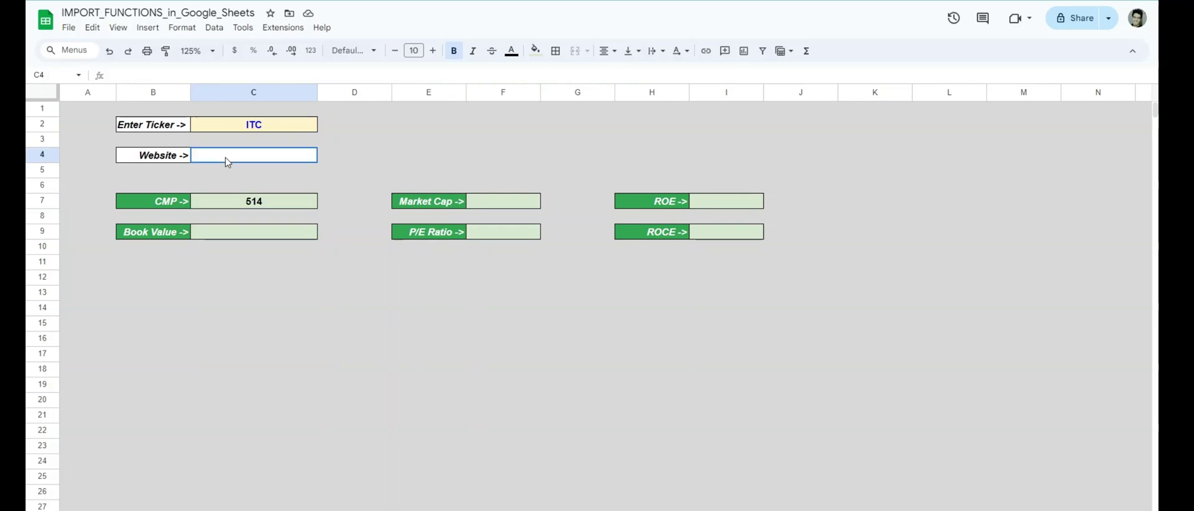
{"action": "left_click", "coordinate": [206, 75]}
{"action": "key", "text": "ctrl+v"}
{"action": "key", "text": "Return"}
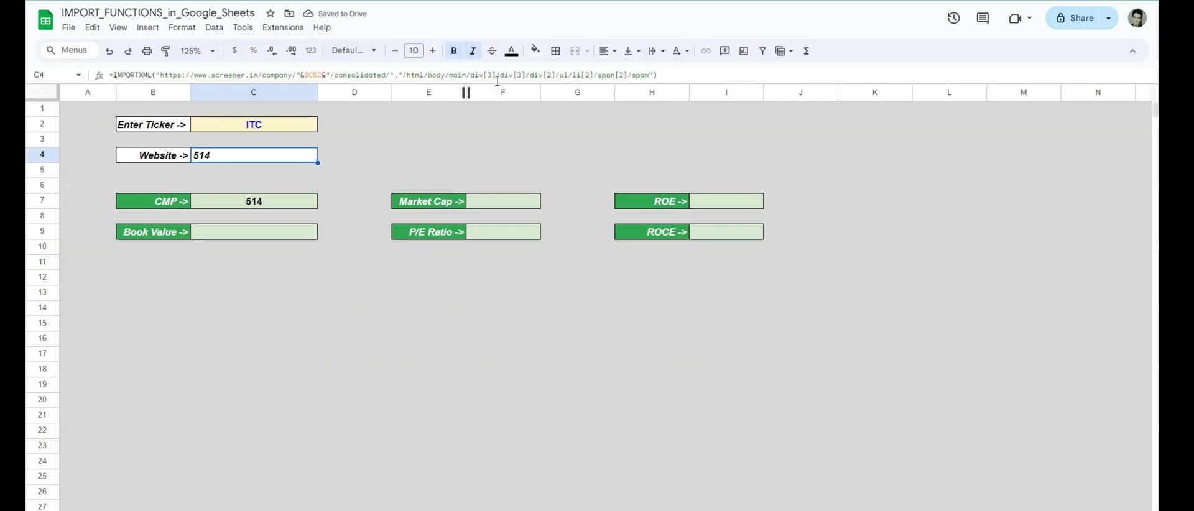
{"action": "left_click", "coordinate": [649, 75]}
{"action": "left_click_drag", "start_coordinate": [650, 76], "coordinate": [403, 75]}
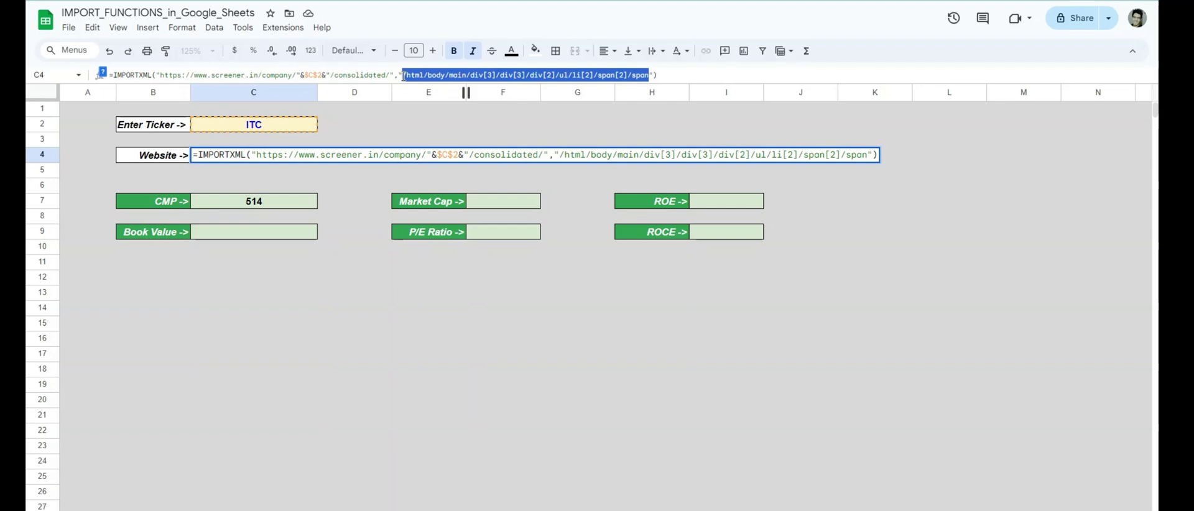
{"action": "key", "text": "Escape"}
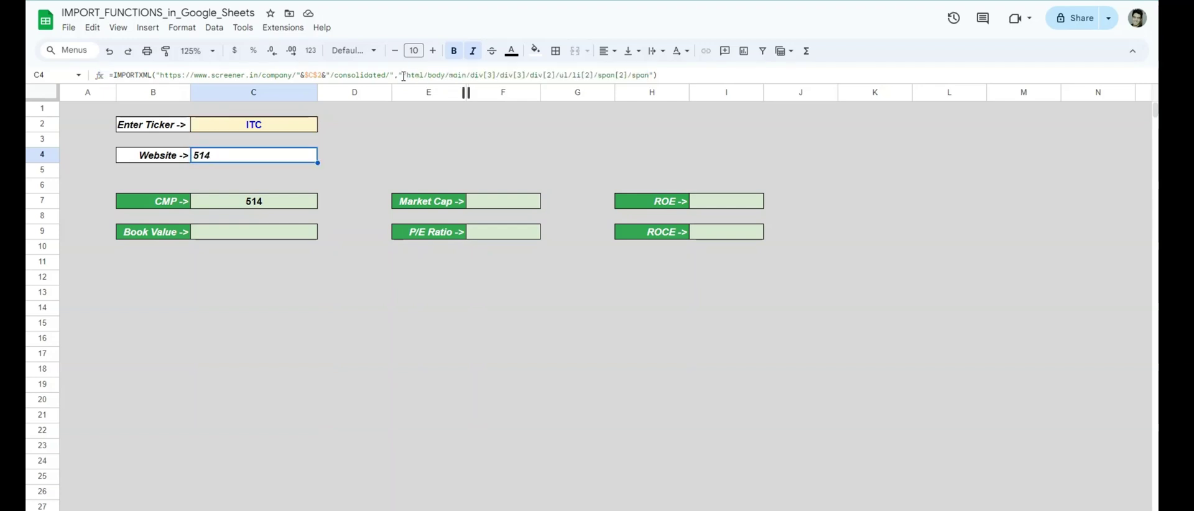
Switch to the Screener website, search for itc and open its company page
{"action": "key", "text": "ctrl+Tab"}
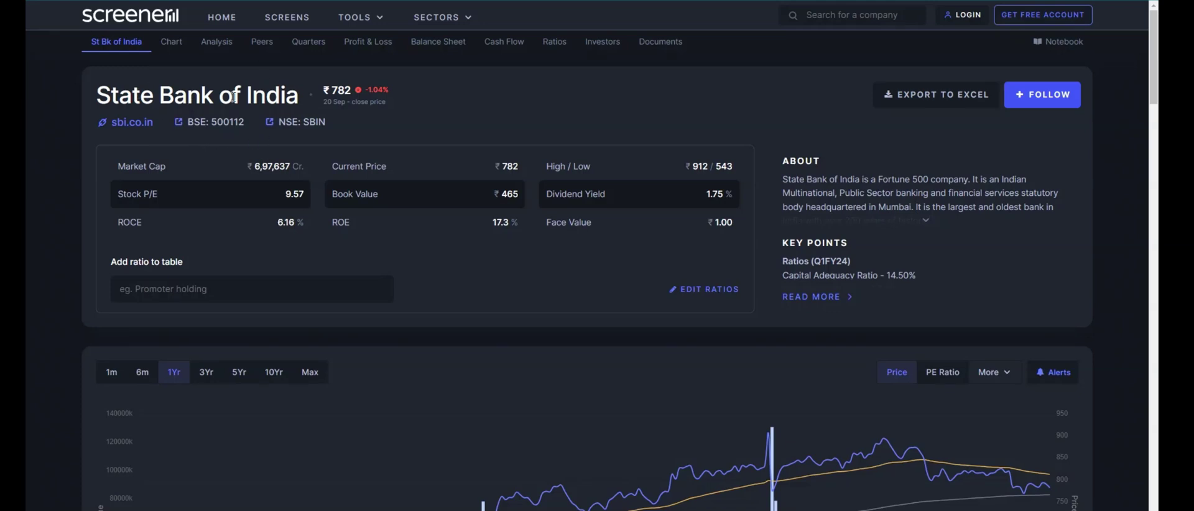
{"action": "left_click", "coordinate": [856, 23]}
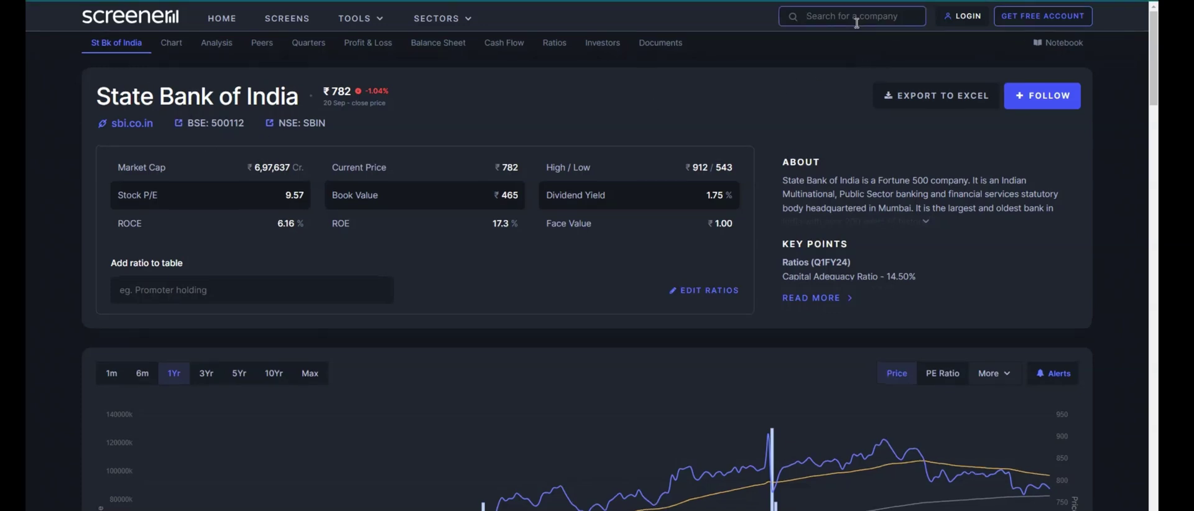
{"action": "type", "text": "itc"}
{"action": "key", "text": "Return"}
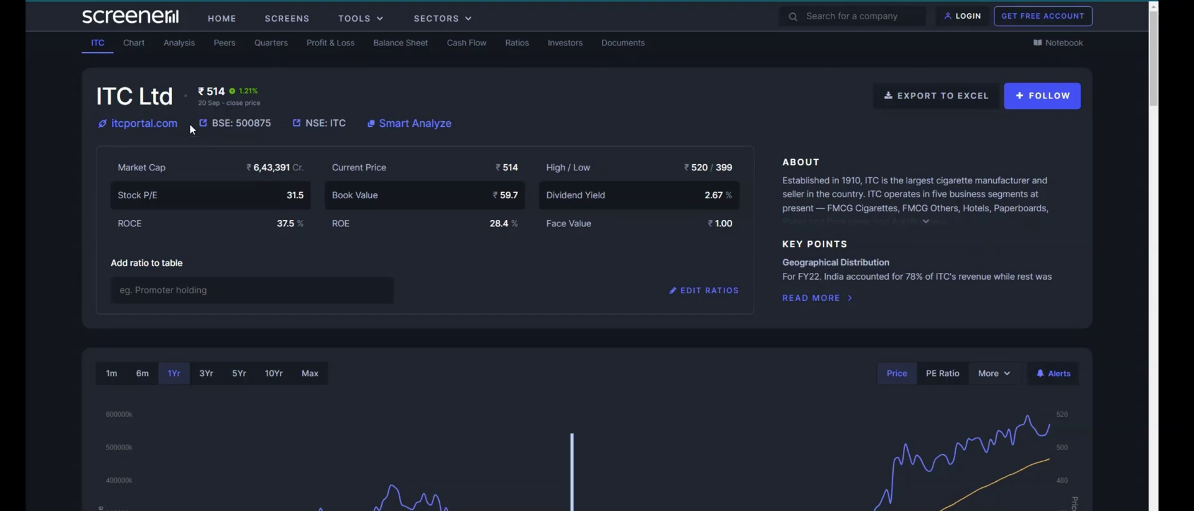
Inspect the itcportal.com link, copy the full XPath of its span element, and close the developer tools and full-screen view
{"action": "left_click_drag", "start_coordinate": [175, 125], "coordinate": [112, 127]}
{"action": "right_click", "coordinate": [149, 126]}
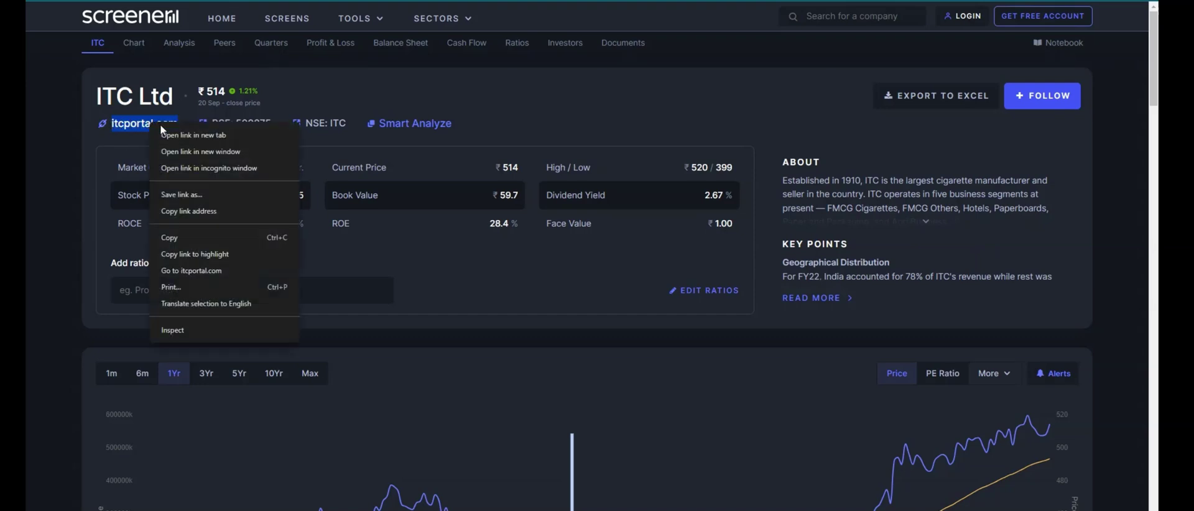
{"action": "left_click", "coordinate": [184, 326]}
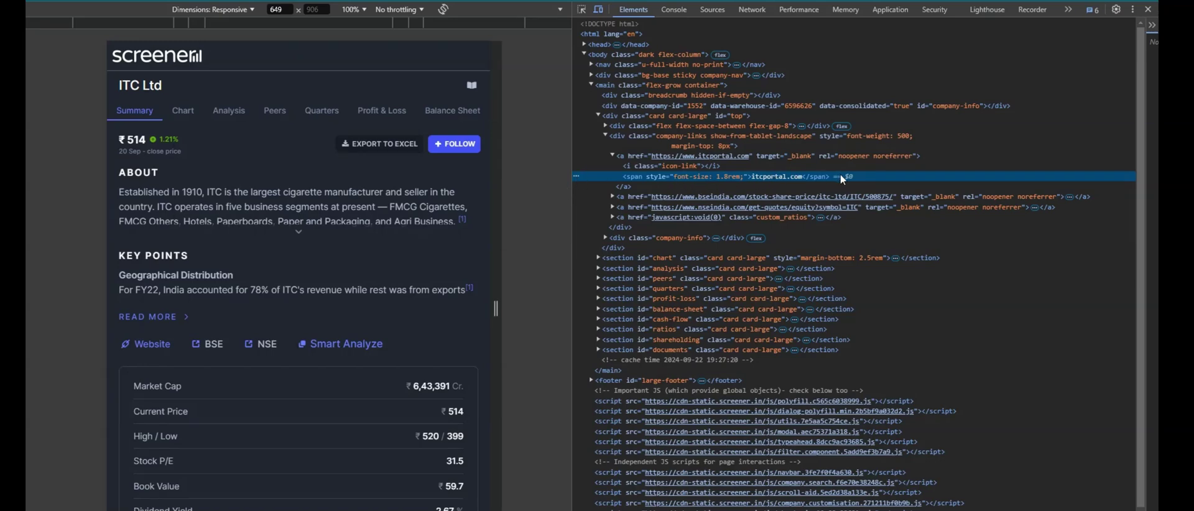
{"action": "right_click", "coordinate": [576, 179]}
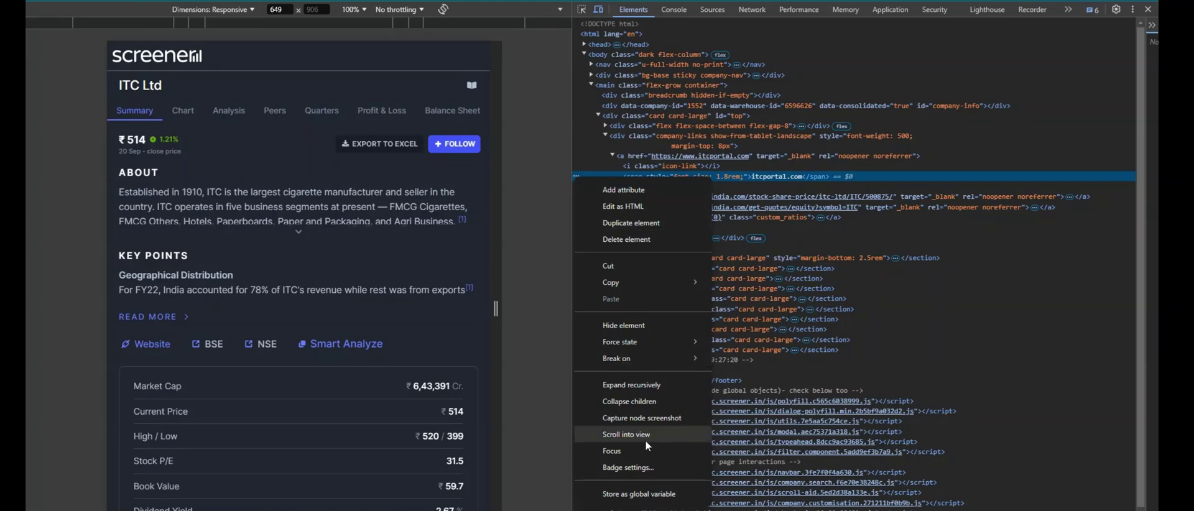
{"action": "mouse_move", "coordinate": [655, 281]}
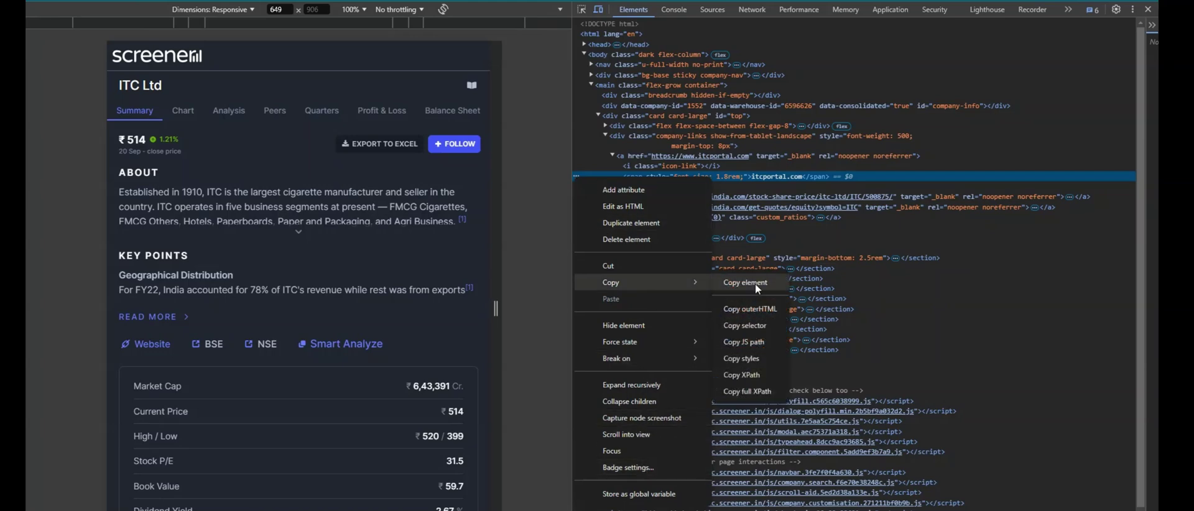
{"action": "left_click", "coordinate": [746, 392]}
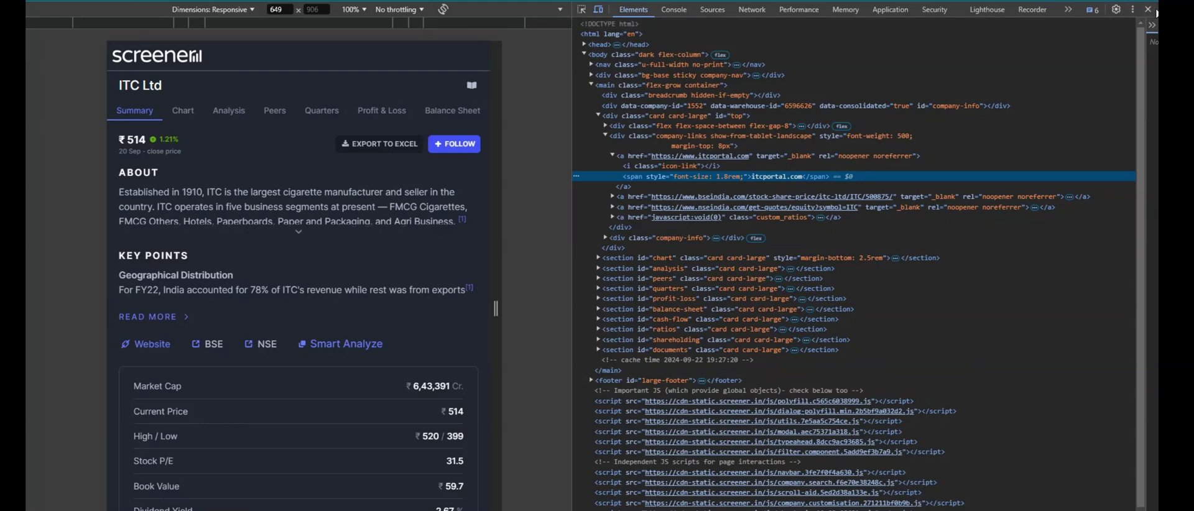
{"action": "left_click", "coordinate": [1147, 8]}
{"action": "key", "text": "F11"}
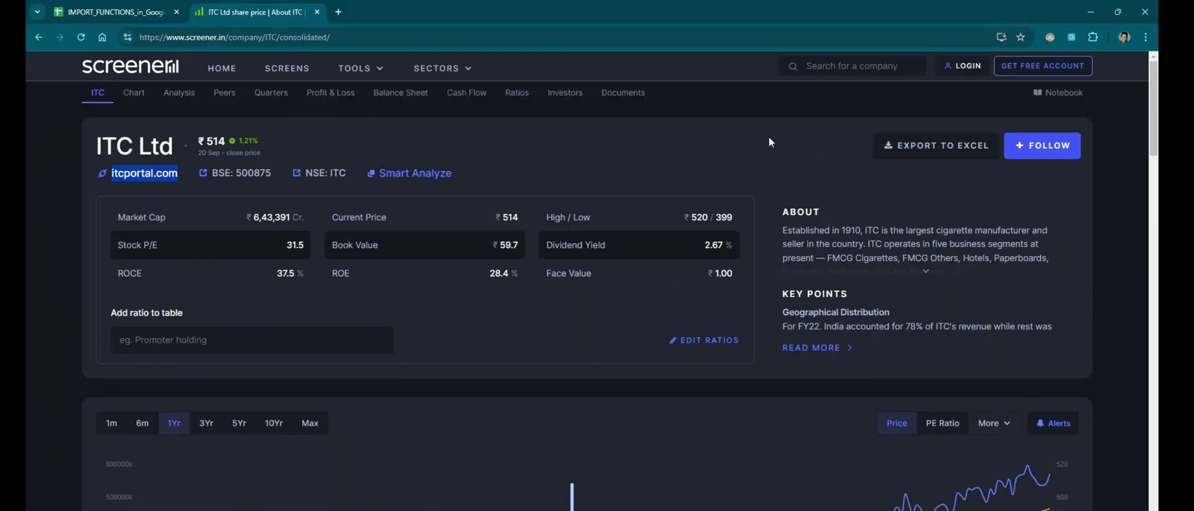
Switch to the Google Sheets workbook and replace the XPath in C4's formula with /html/body/main/div[3]/div[2]/a[1]/span
{"action": "left_click", "coordinate": [130, 12]}
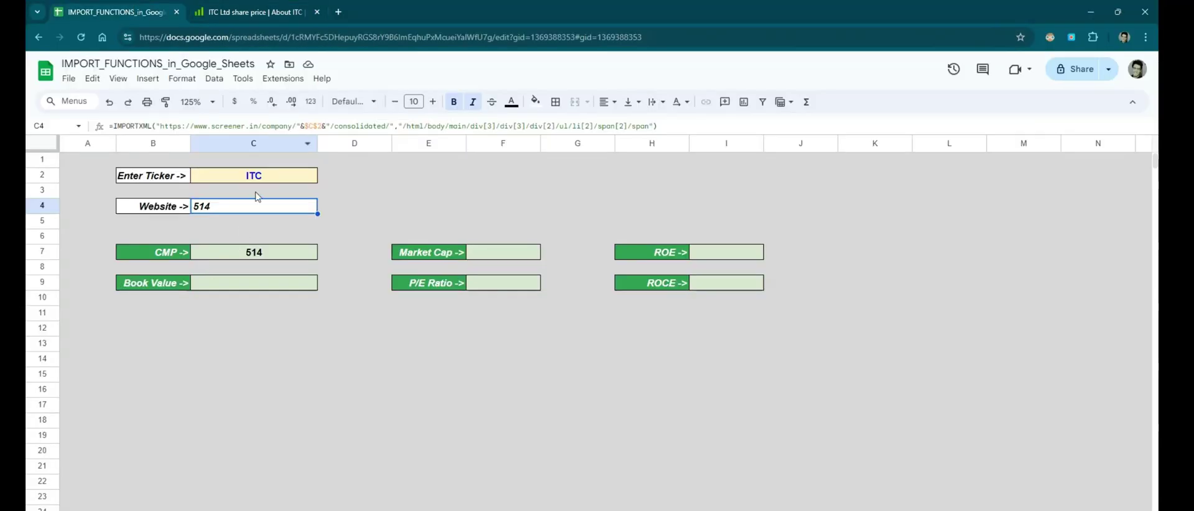
{"action": "left_click_drag", "start_coordinate": [649, 126], "coordinate": [407, 126]}
{"action": "key", "text": "ctrl+v"}
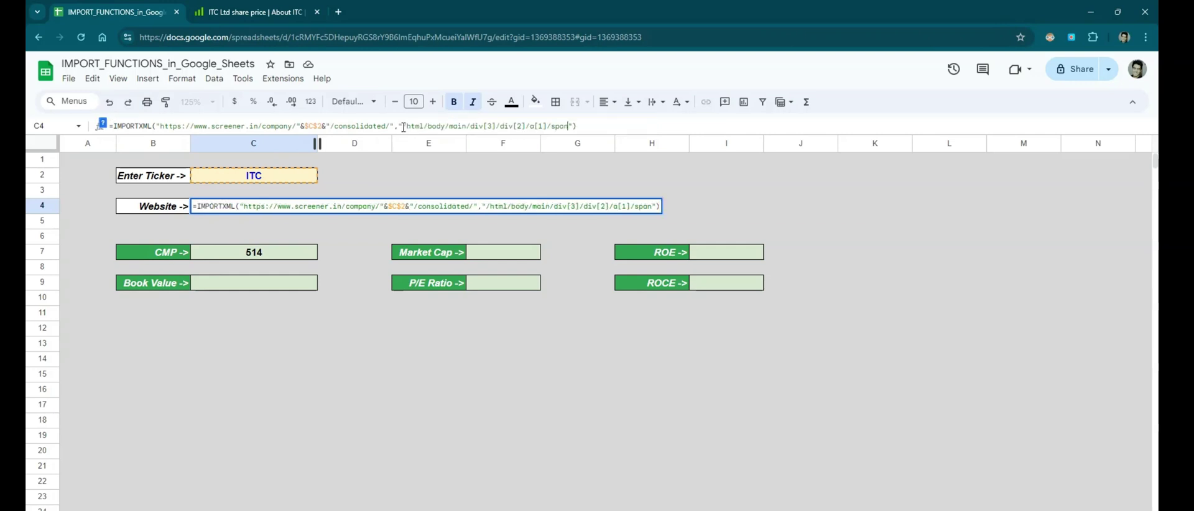
{"action": "key", "text": "Return"}
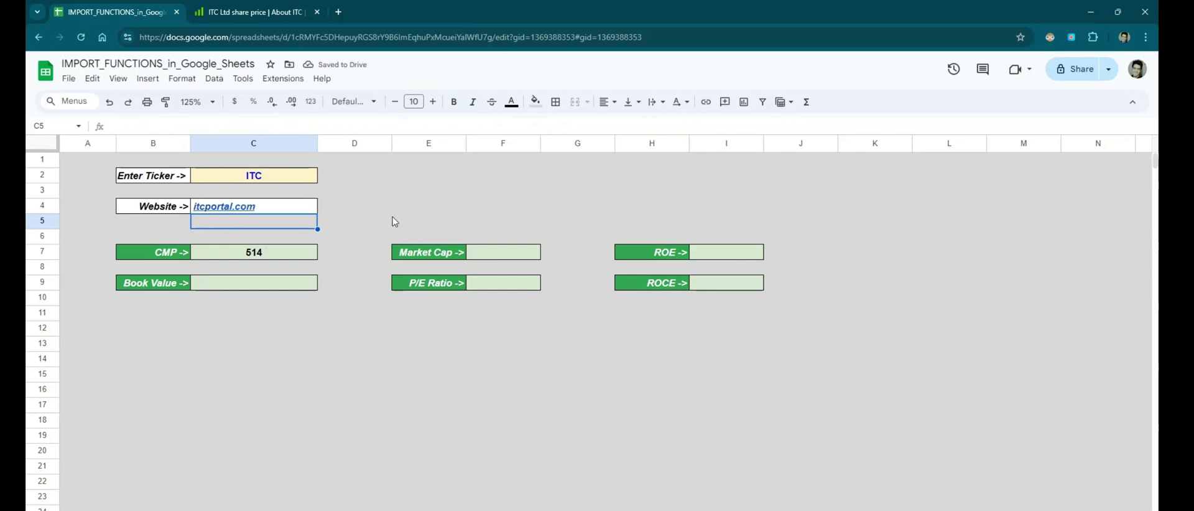
Change the ticker in C2 to SBIN to test the Website and CMP formulas
{"action": "left_click", "coordinate": [269, 181]}
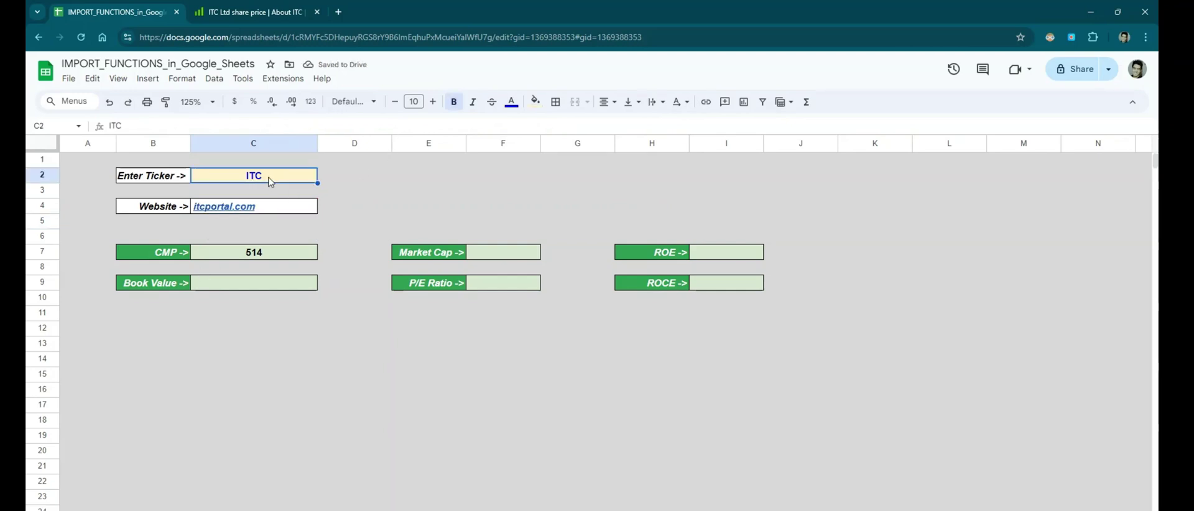
{"action": "type", "text": "SBIN"}
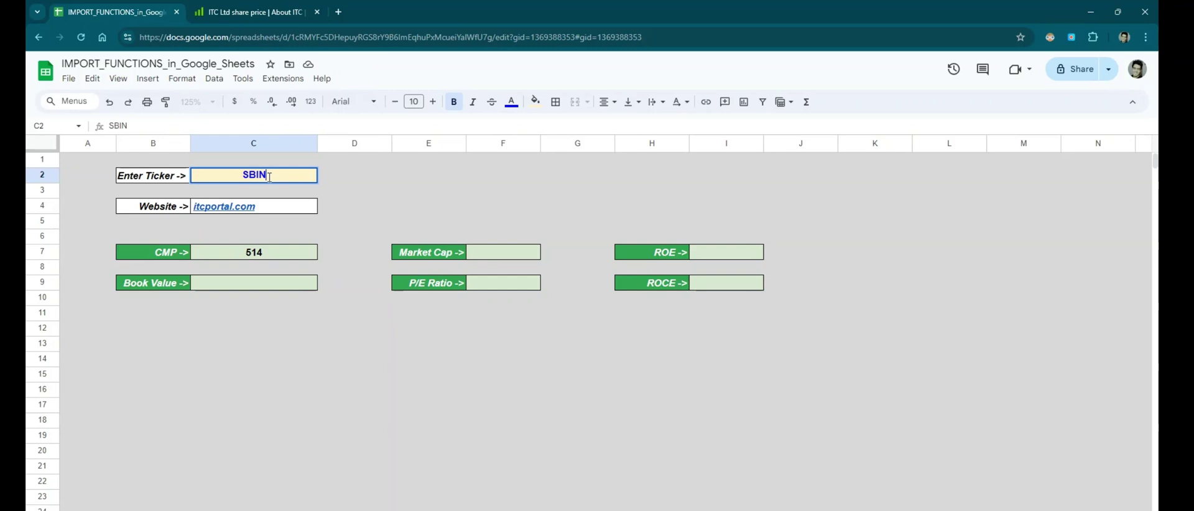
{"action": "key", "text": "Return"}
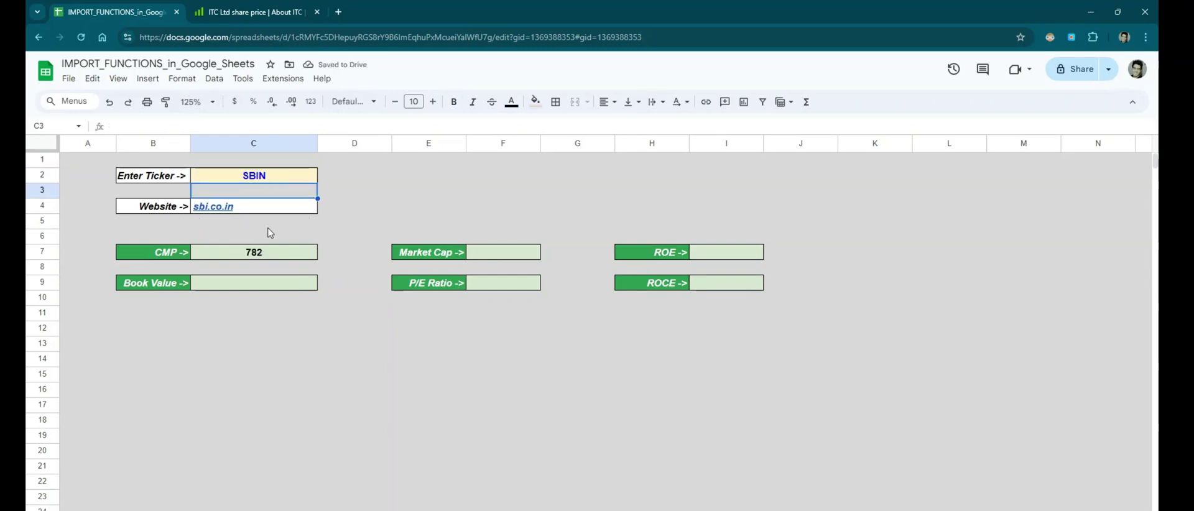
Switch to the Screener website and open the SBIN company page to compare its website and price with the sheet
{"action": "left_click", "coordinate": [274, 12]}
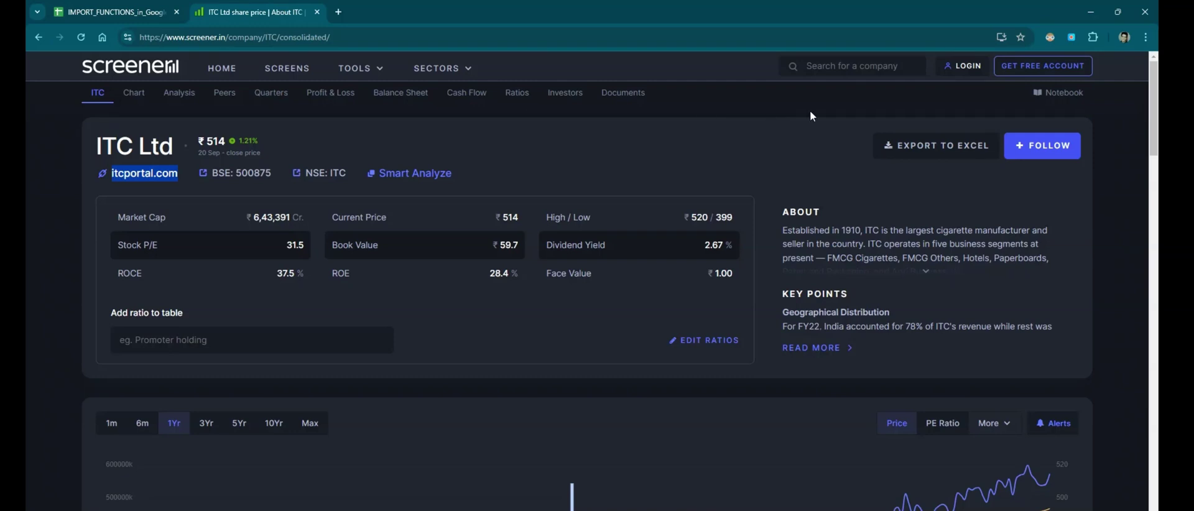
{"action": "left_click", "coordinate": [900, 70]}
{"action": "type", "text": "SBIN"}
{"action": "key", "text": "Return"}
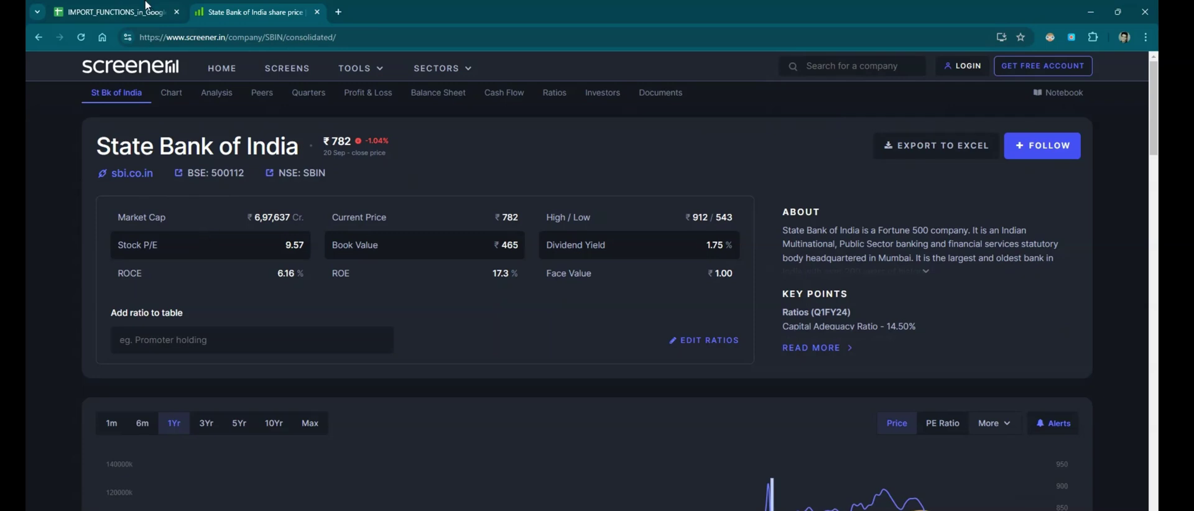
Switch to the Google Sheets workbook and change the ticker in C2 to NESTLEIND
{"action": "left_click", "coordinate": [146, 8]}
{"action": "left_click", "coordinate": [306, 252]}
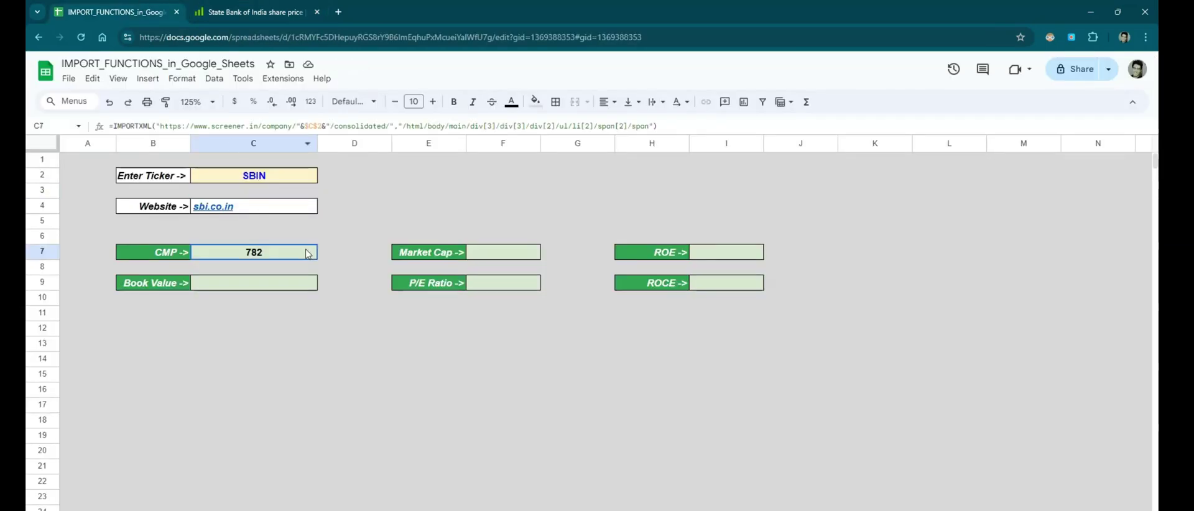
{"action": "left_click", "coordinate": [281, 179]}
{"action": "type", "text": "NESTLEIND"}
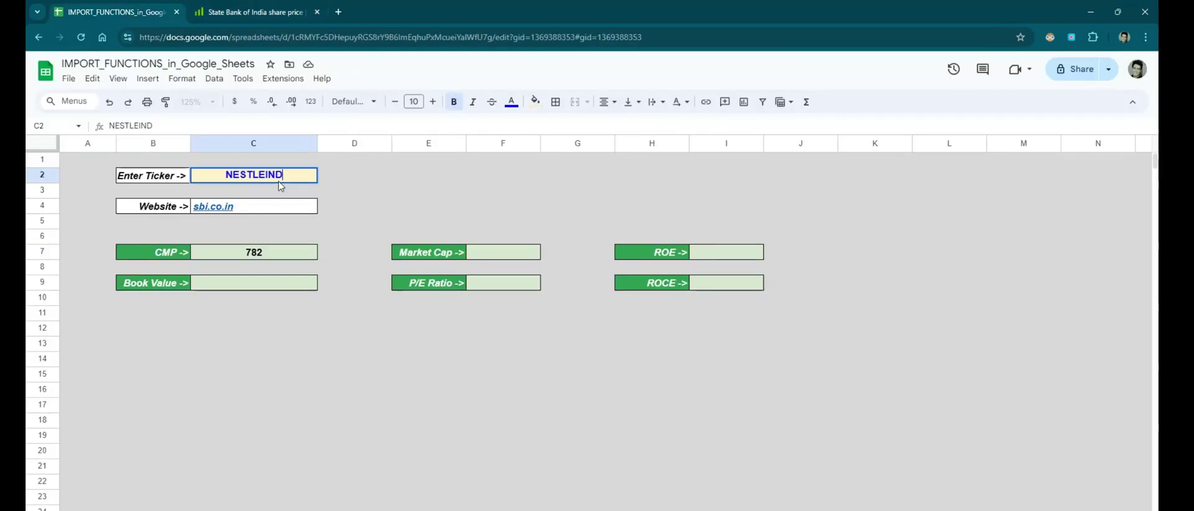
{"action": "key", "text": "Return"}
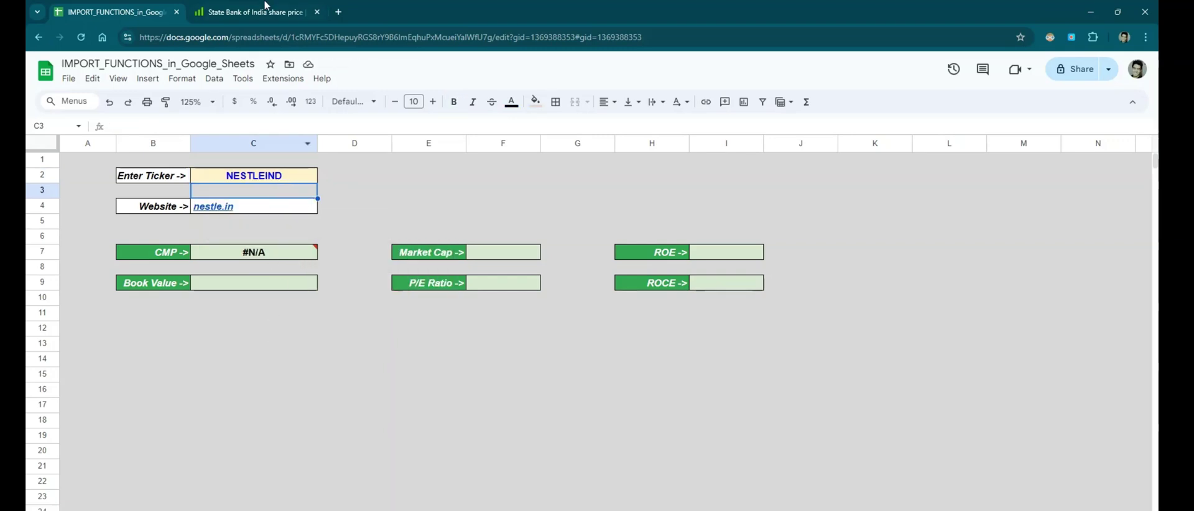
Switch to the Screener website, open the Nestle India company page and check its URL for the consolidated suffix
{"action": "left_click", "coordinate": [264, 10]}
{"action": "left_click", "coordinate": [855, 71]}
{"action": "type", "text": "NESTL"}
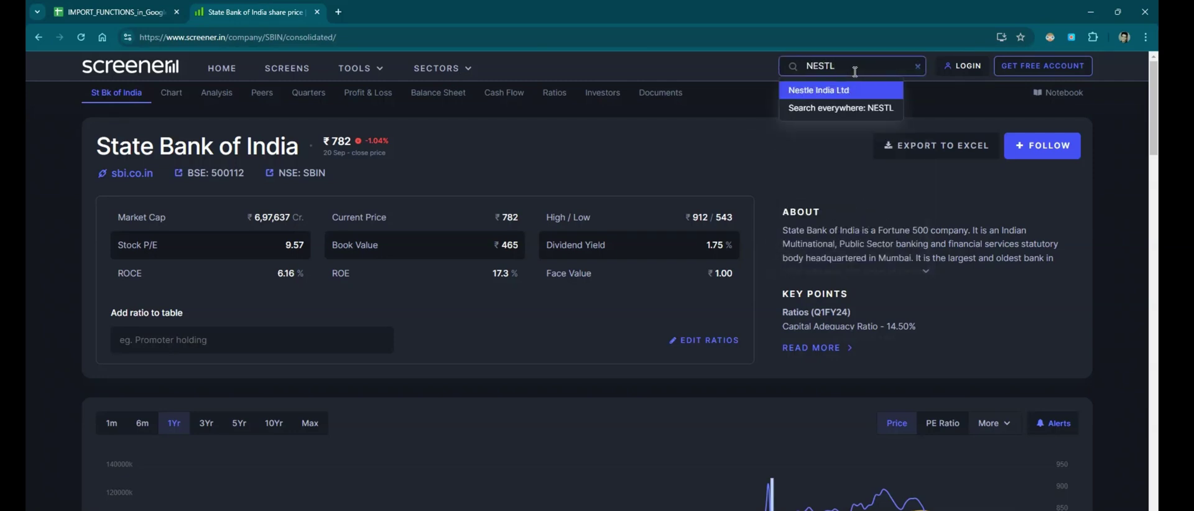
{"action": "key", "text": "Return"}
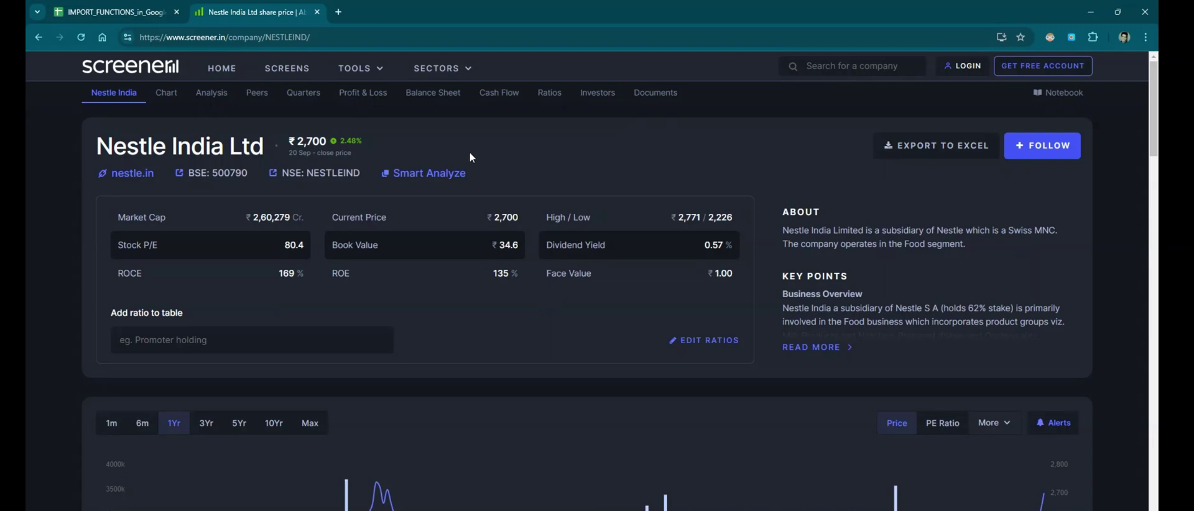
{"action": "left_click", "coordinate": [312, 39]}
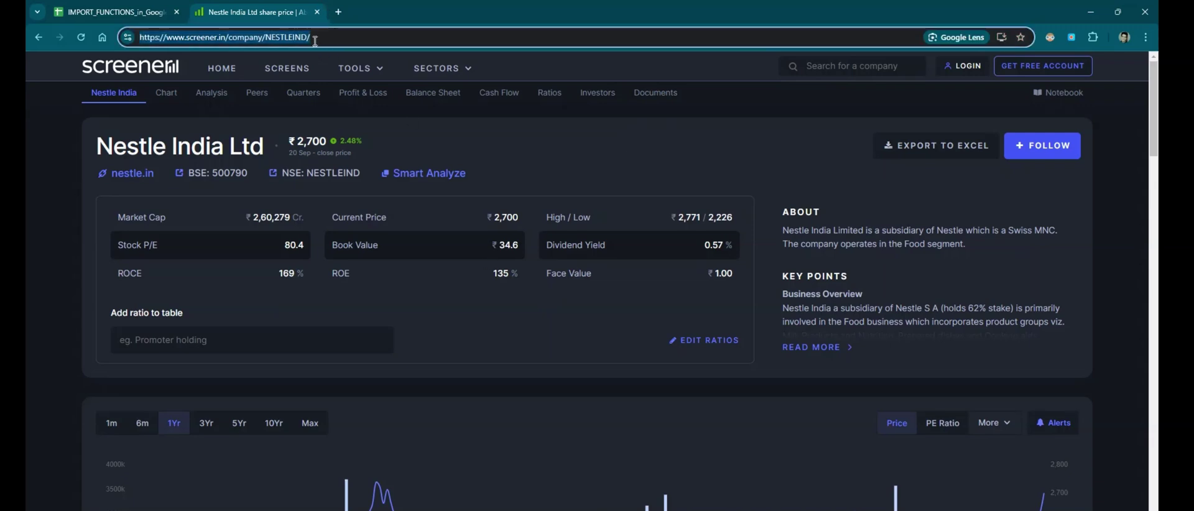
{"action": "left_click", "coordinate": [360, 41]}
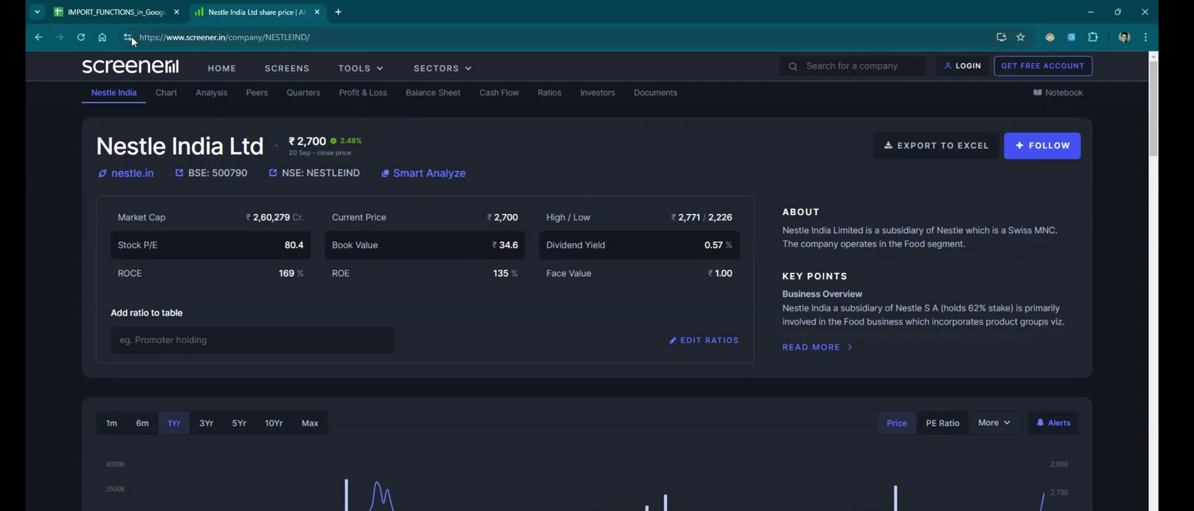
Switch back to the workbook's IMPORTHTML table sheet and set the ticker in C2 to NESTLEIND
{"action": "left_click", "coordinate": [118, 12]}
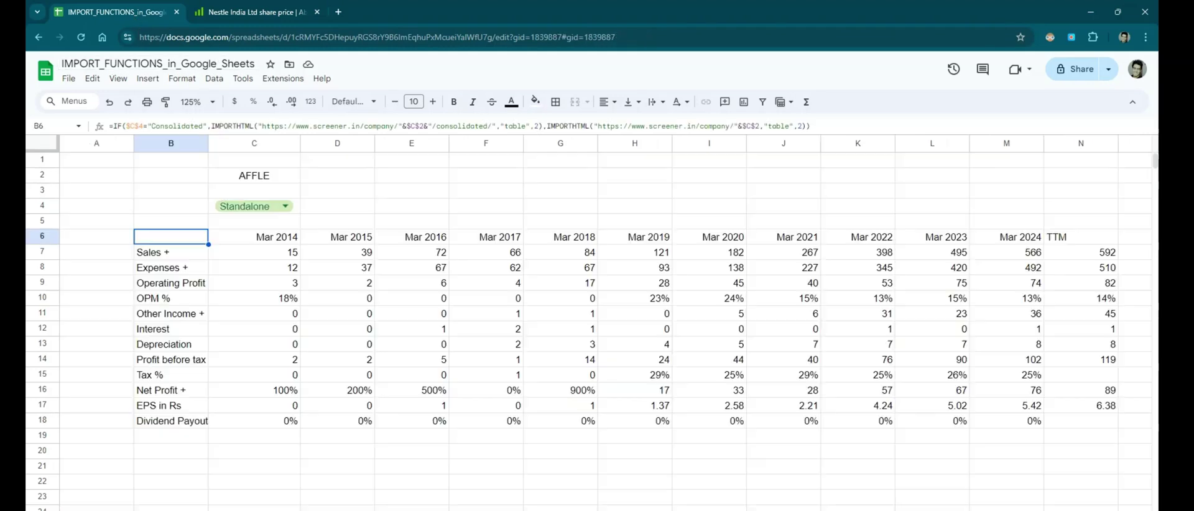
{"action": "left_click", "coordinate": [265, 208]}
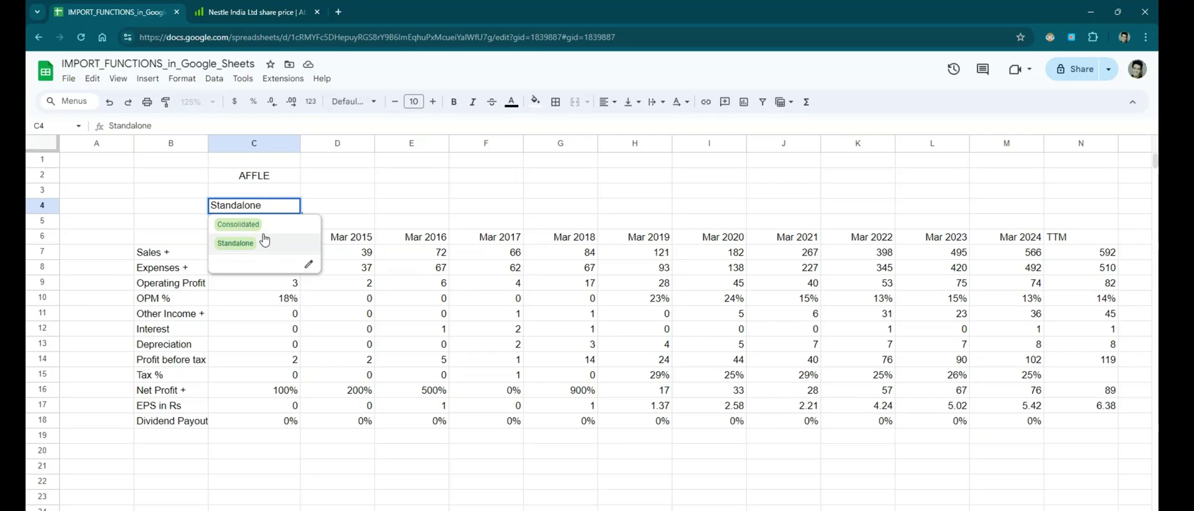
{"action": "left_click", "coordinate": [272, 179]}
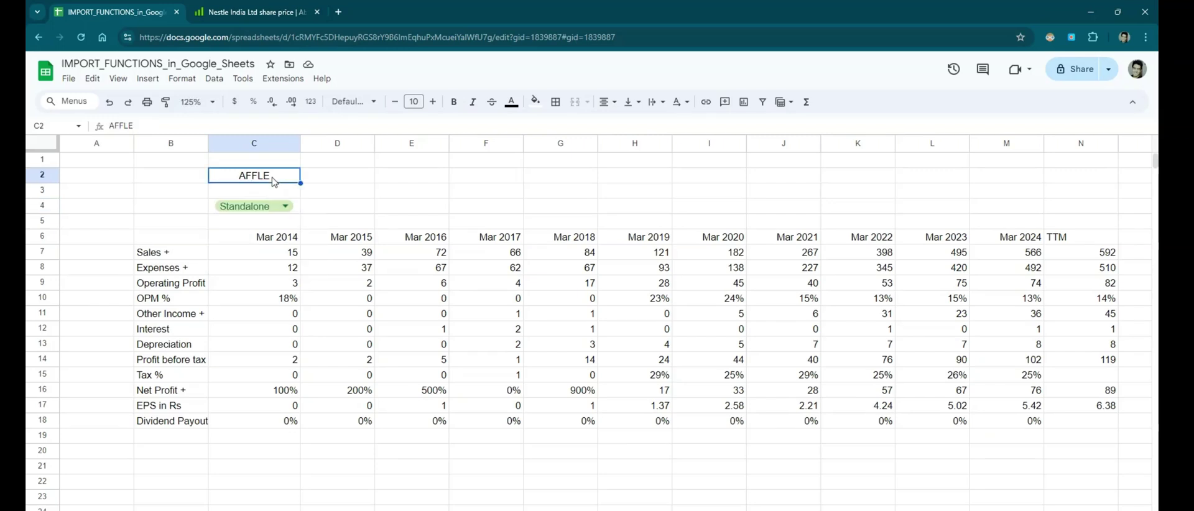
{"action": "type", "text": "NESTLEIND"}
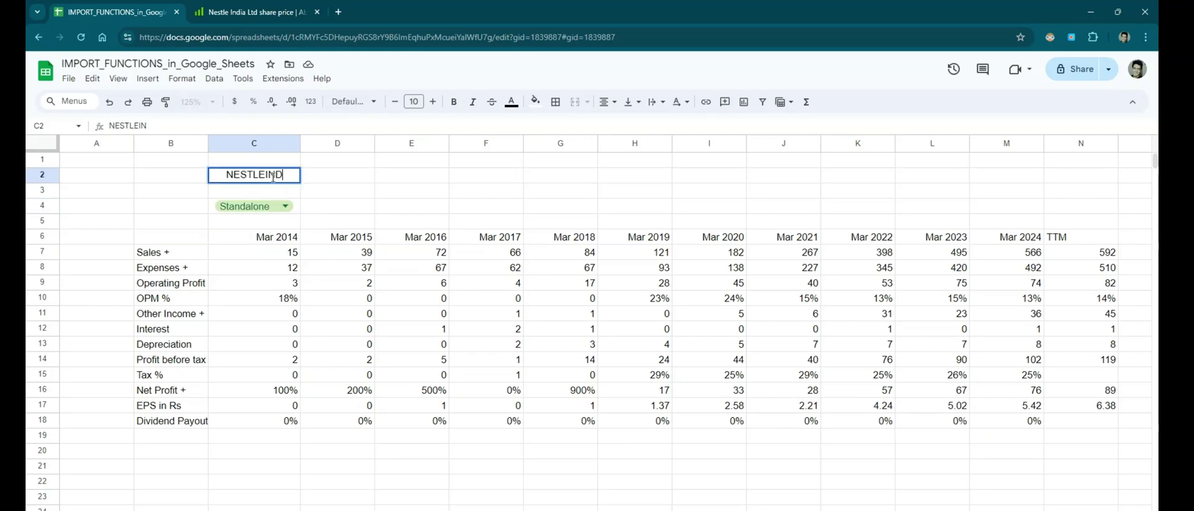
{"action": "key", "text": "Return"}
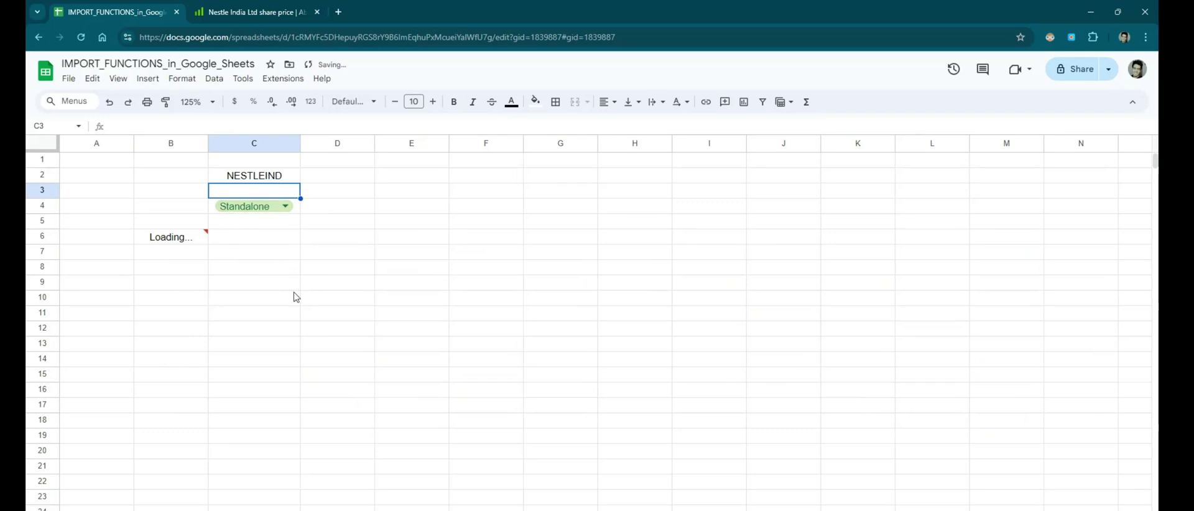
Set the type in C4 to Consolidated and back to Standalone to compare the imported tables
{"action": "left_click", "coordinate": [279, 210]}
{"action": "left_click", "coordinate": [249, 243]}
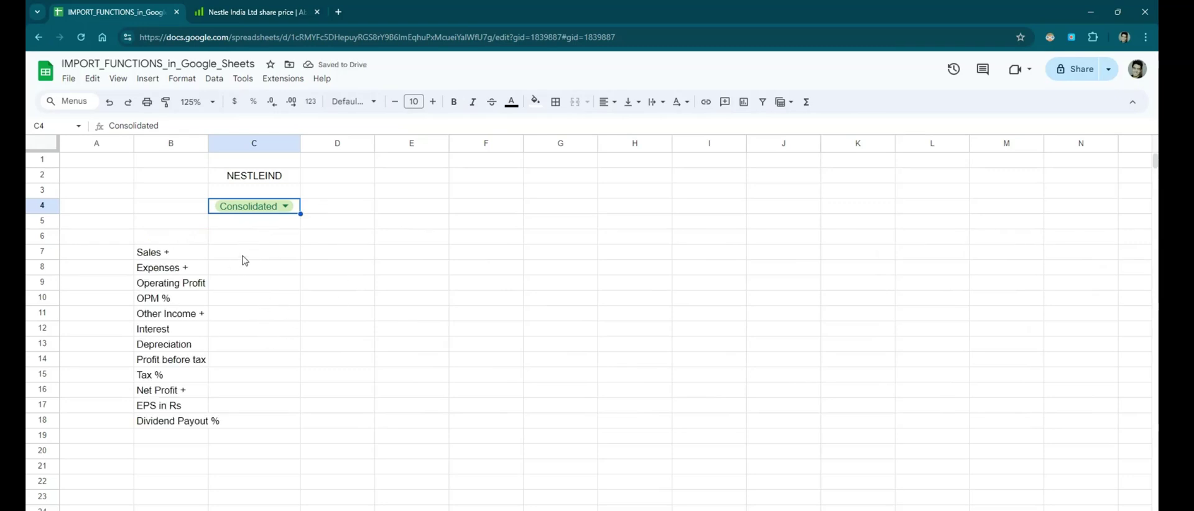
{"action": "left_click", "coordinate": [283, 207]}
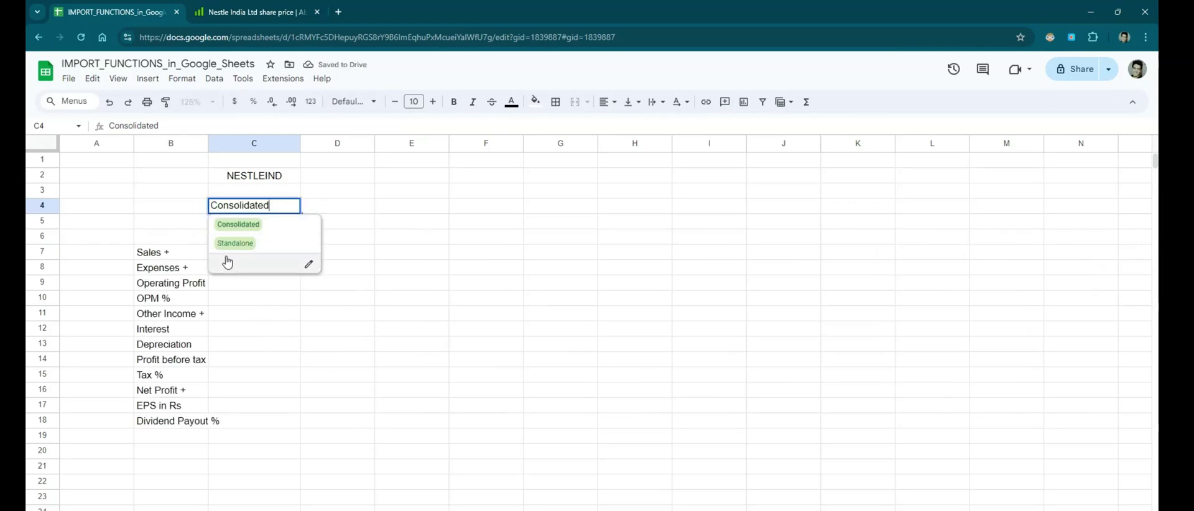
{"action": "left_click", "coordinate": [243, 244]}
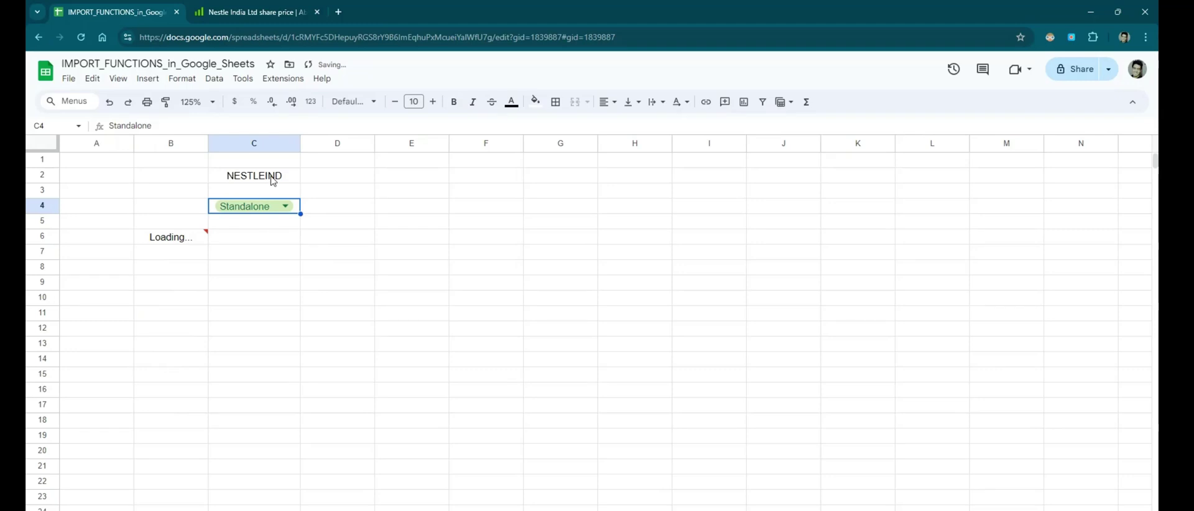
Examine the IF formula in B6, especially its standalone IMPORTHTML part, and leave it unedited
{"action": "left_click", "coordinate": [187, 239]}
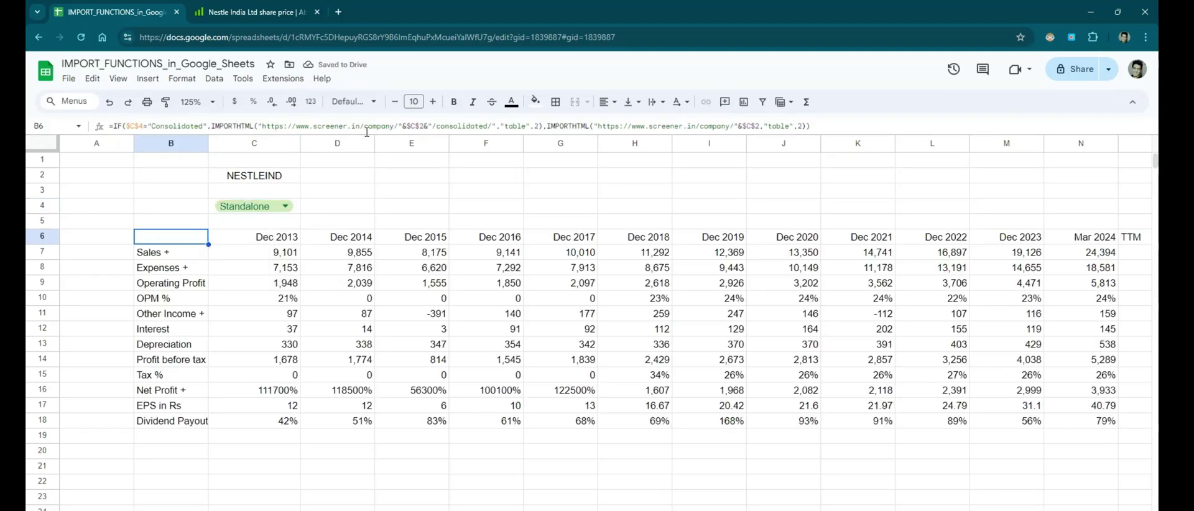
{"action": "left_click_drag", "start_coordinate": [505, 136], "coordinate": [517, 210]}
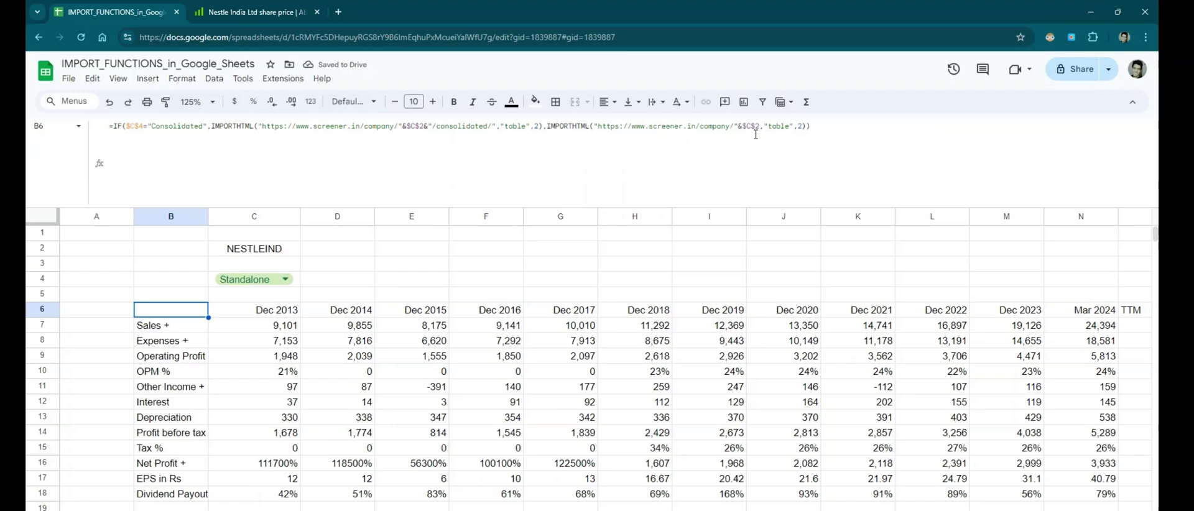
{"action": "left_click_drag", "start_coordinate": [759, 127], "coordinate": [547, 129]}
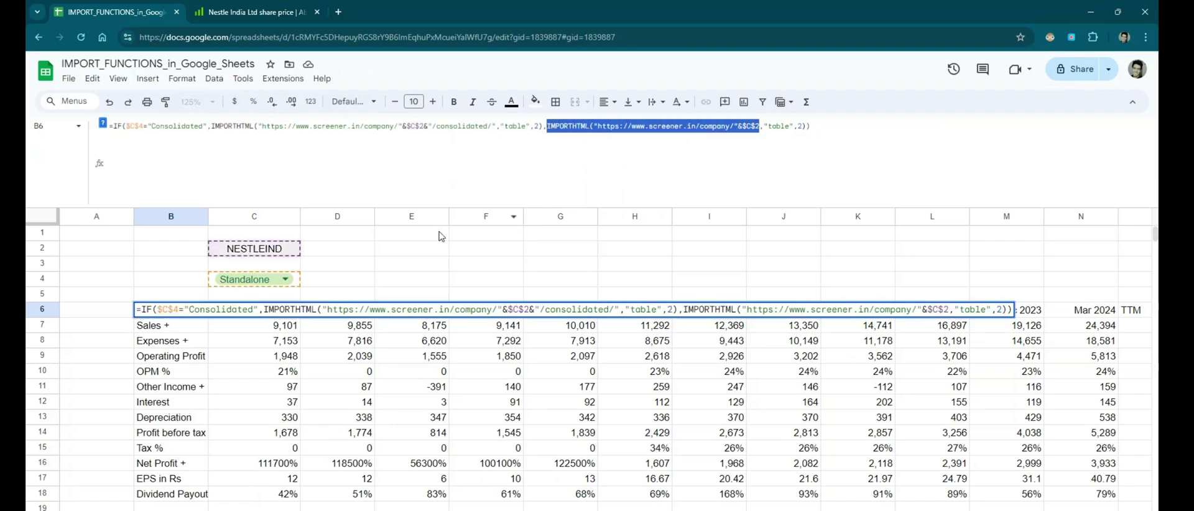
{"action": "key", "text": "ctrl+shift+u"}
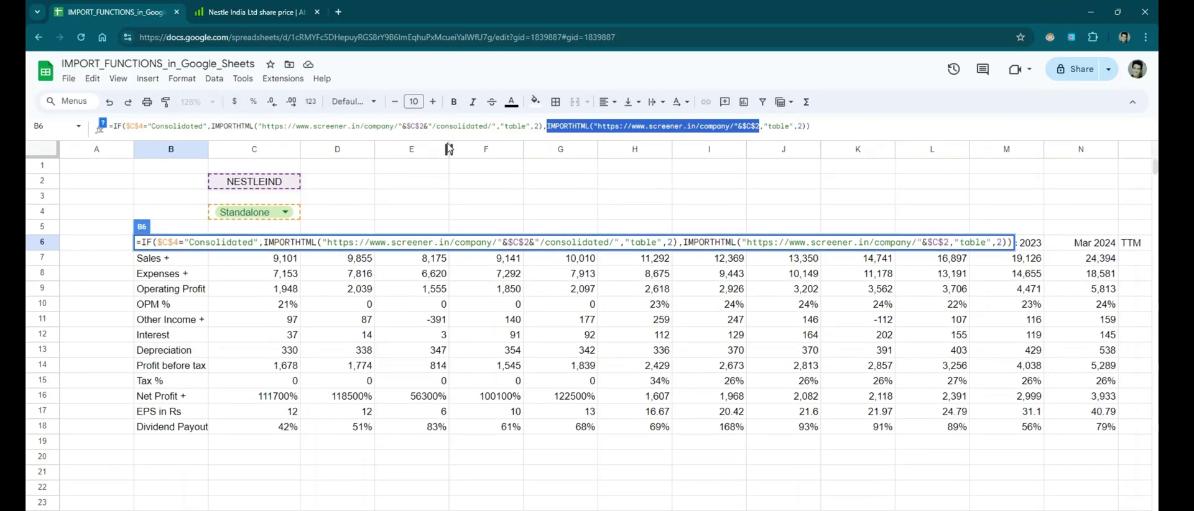
{"action": "key", "text": "Escape"}
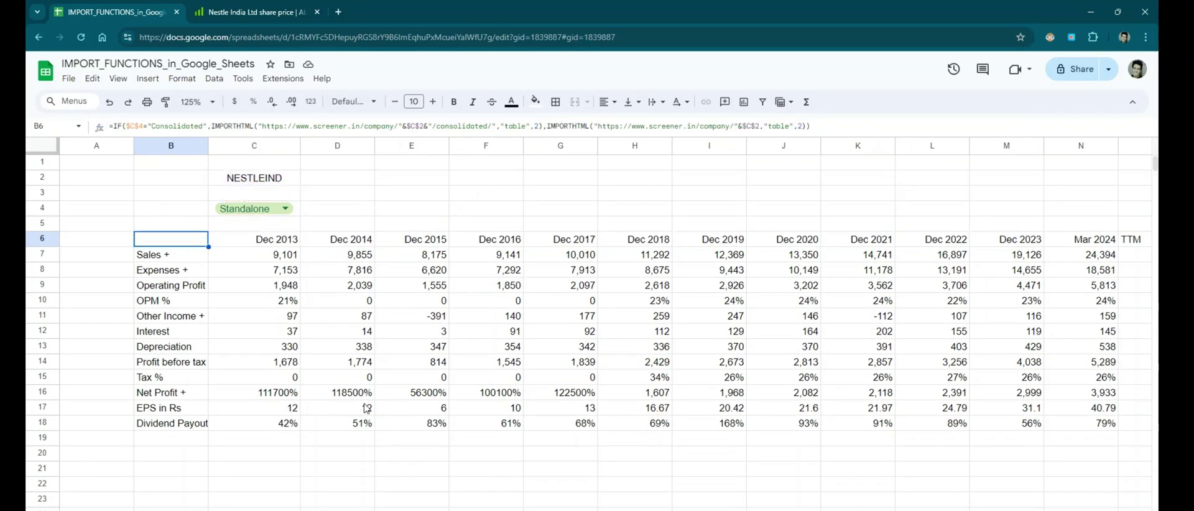
Return to the sheet with the CMP and ratio cells and insert two rows above the Website row
{"action": "key", "text": "ctrl+Page_Up"}
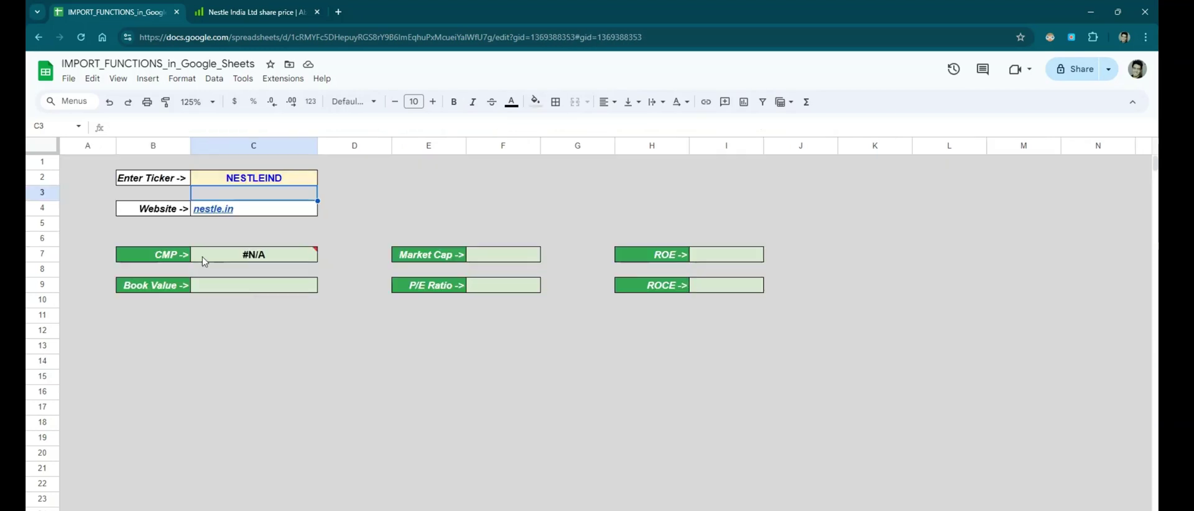
{"action": "left_click", "coordinate": [44, 207]}
{"action": "right_click", "coordinate": [42, 207]}
{"action": "left_click", "coordinate": [84, 309]}
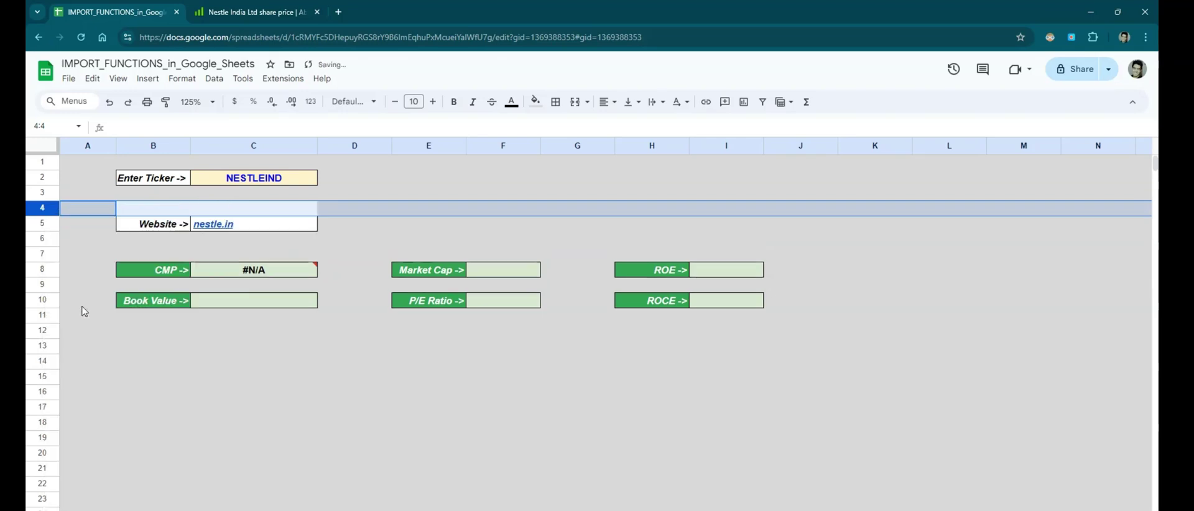
{"action": "right_click", "coordinate": [43, 208]}
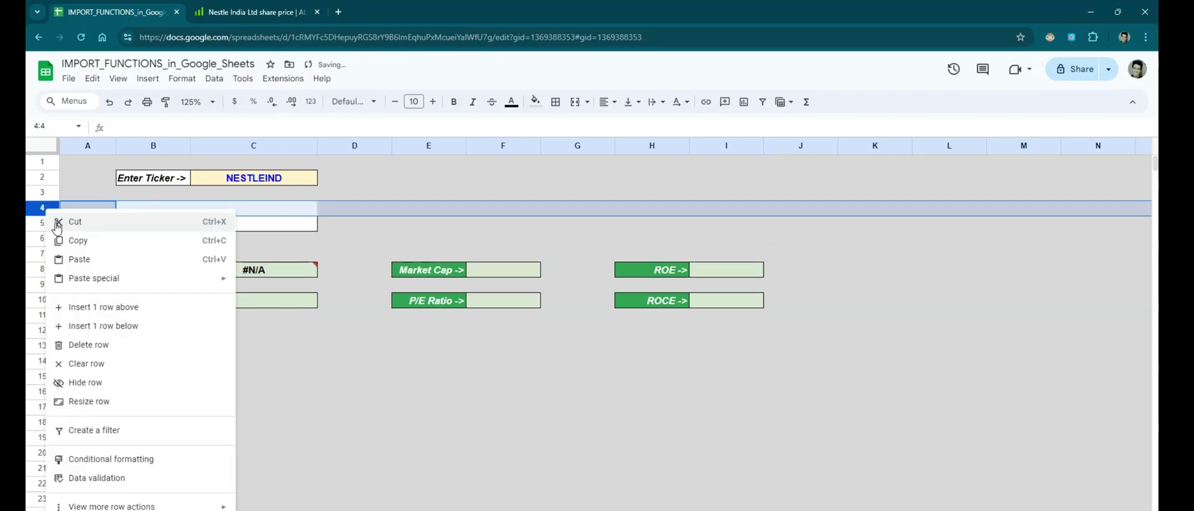
{"action": "left_click", "coordinate": [81, 309]}
Copy the blank grey cells B3:C3 onto B5:C5 so row 5 becomes a spacer
{"action": "left_click", "coordinate": [158, 197]}
{"action": "key", "text": "shift+Right"}
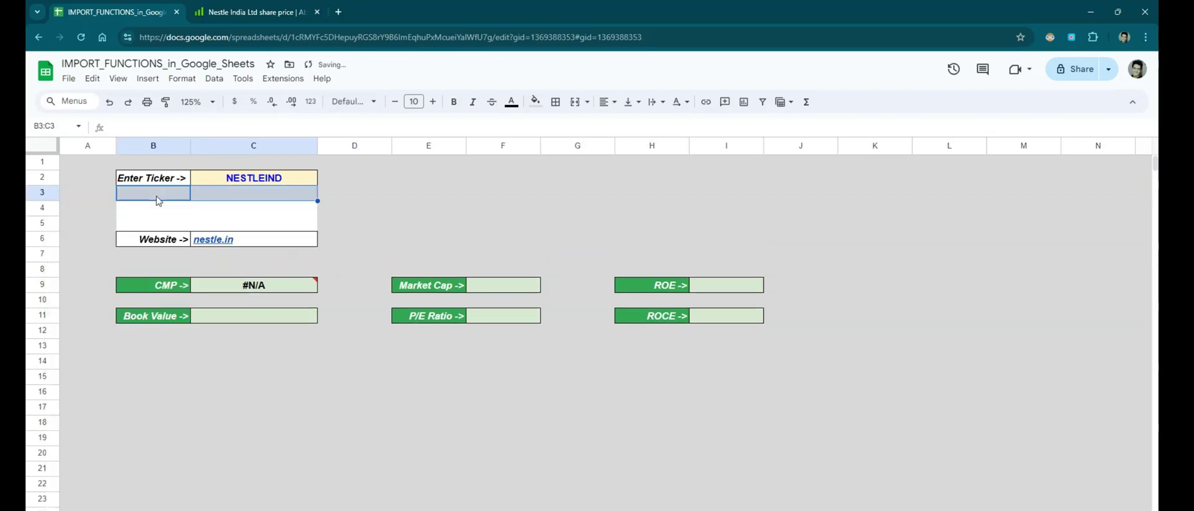
{"action": "key", "text": "ctrl+x"}
{"action": "key", "text": "Down"}
{"action": "key", "text": "Down"}
{"action": "key", "text": "ctrl+v"}
{"action": "key", "text": "Down"}
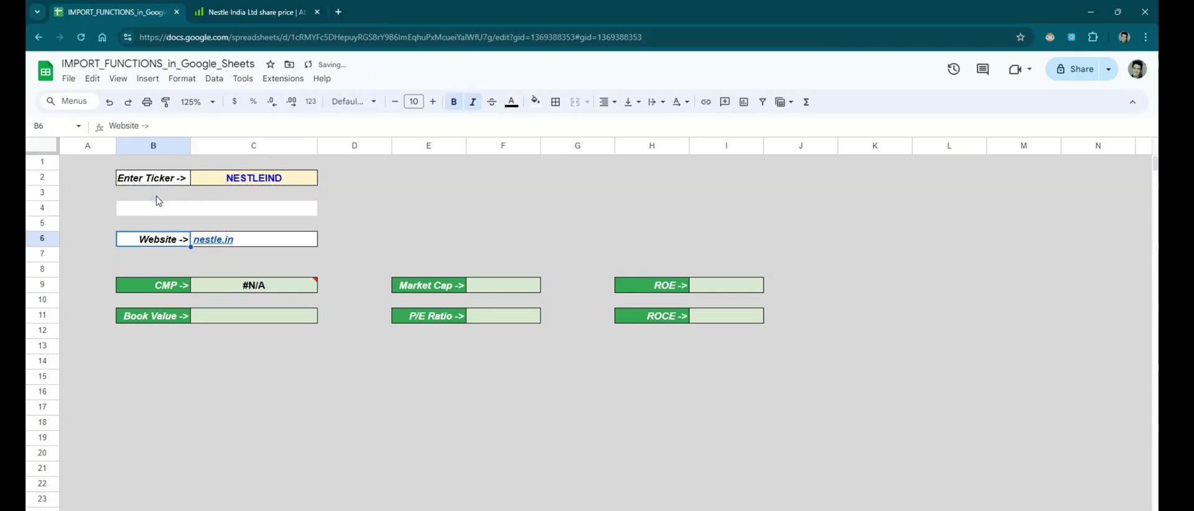
Apply the formatting of B2:C2 to B4:C4 and label B4 "Type ->"
{"action": "key", "text": "Up"}
{"action": "key", "text": "Up"}
{"action": "key", "text": "Up"}
{"action": "key", "text": "Up"}
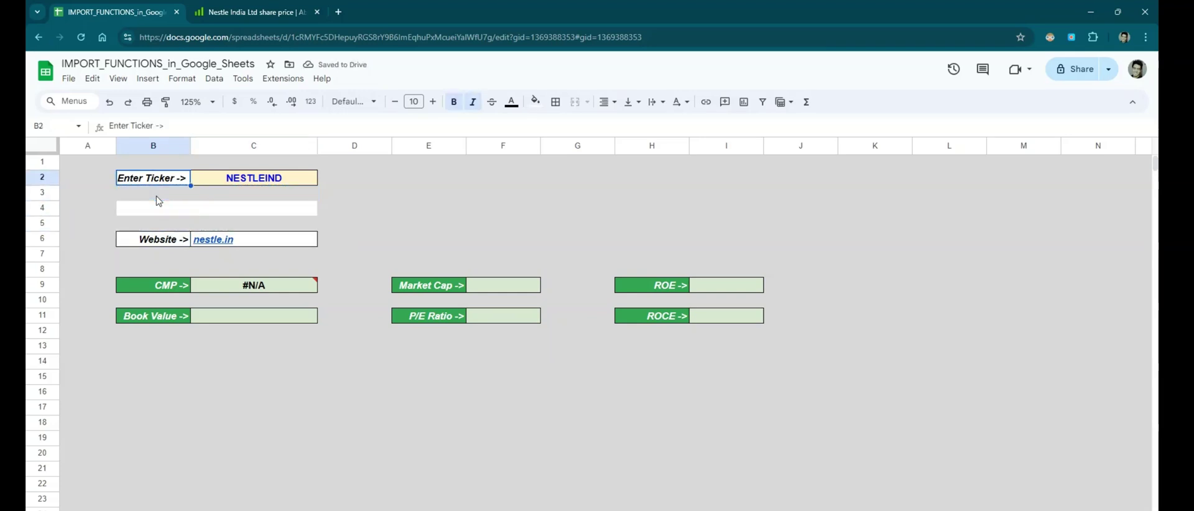
{"action": "key", "text": "Down"}
{"action": "key", "text": "Down"}
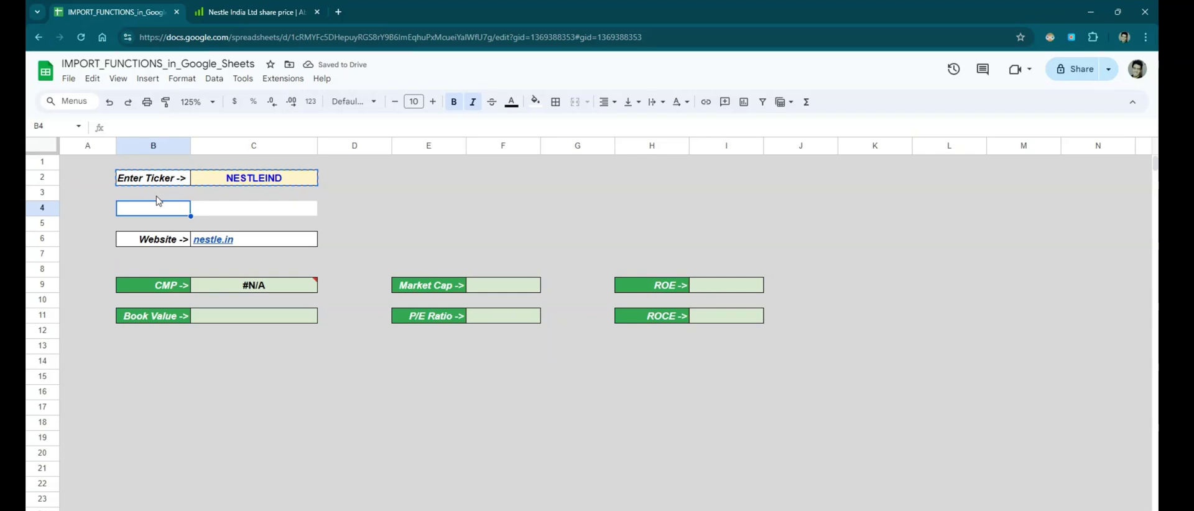
{"action": "key", "text": "ctrl+v"}
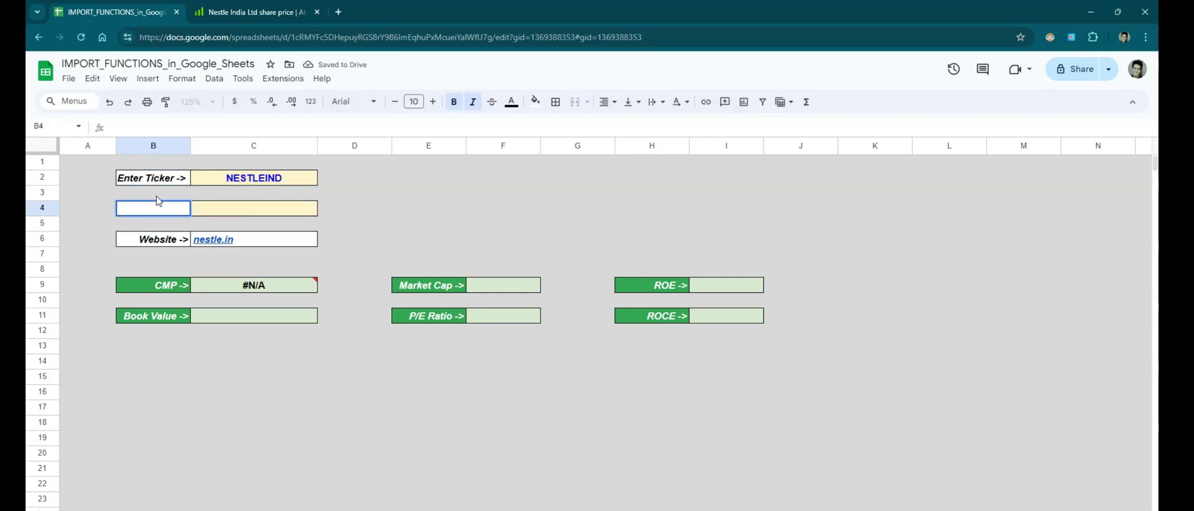
{"action": "type", "text": "Type ->"}
{"action": "key", "text": "Return"}
Change the fill color of C4 to white
{"action": "key", "text": "Up"}
{"action": "key", "text": "Right"}
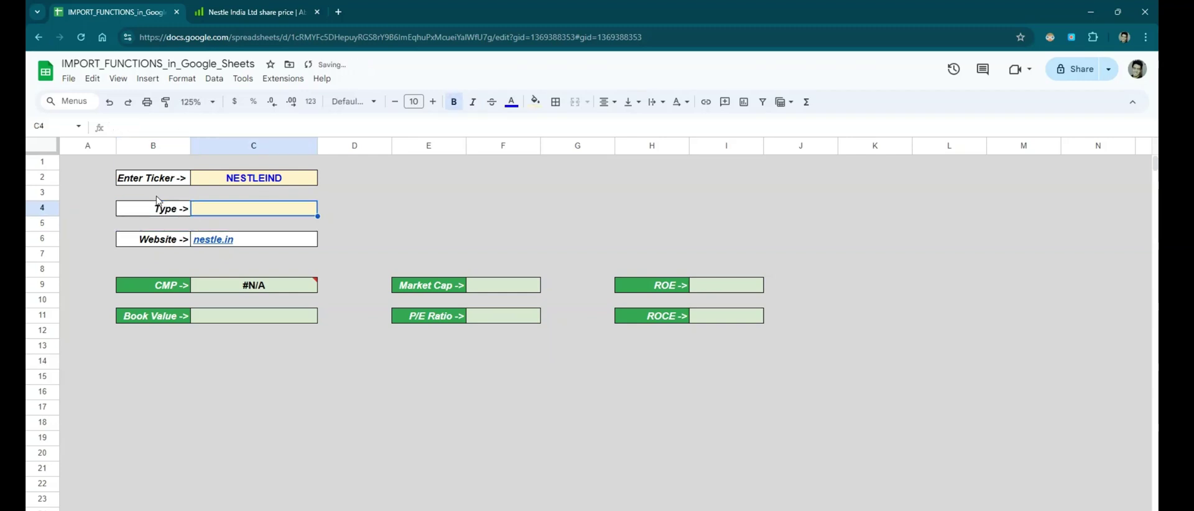
{"action": "scroll", "coordinate": [157, 200], "scroll_direction": "down", "scroll_amount": 2}
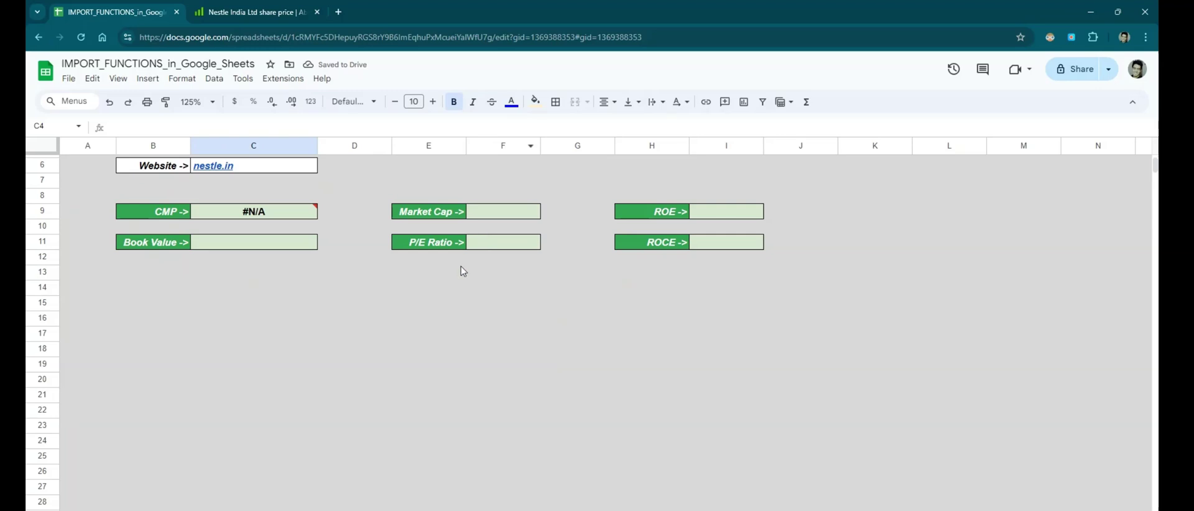
{"action": "scroll", "coordinate": [460, 270], "scroll_direction": "up", "scroll_amount": 2}
{"action": "left_click", "coordinate": [535, 102]}
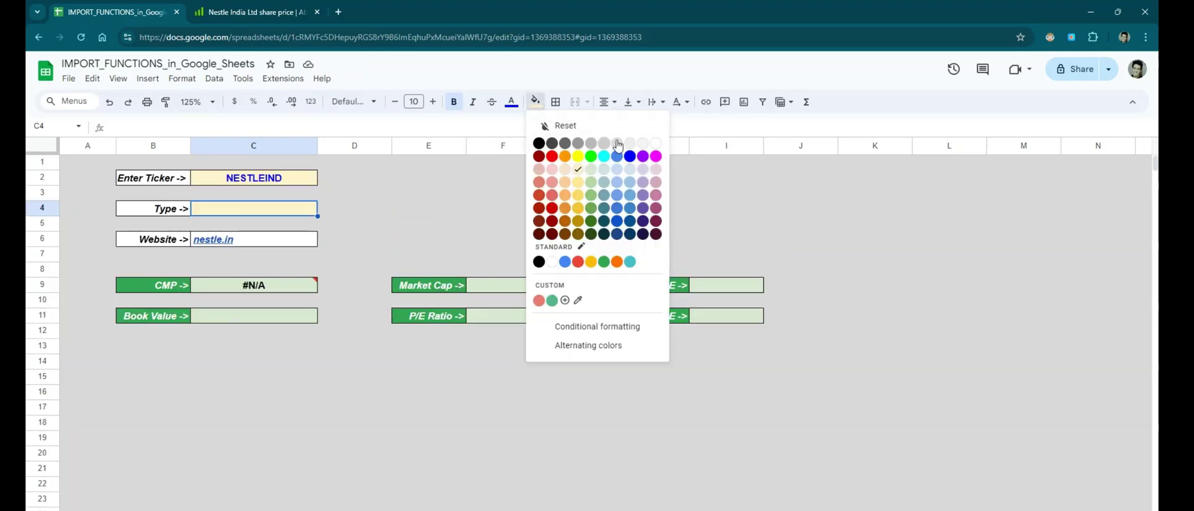
{"action": "left_click", "coordinate": [659, 148]}
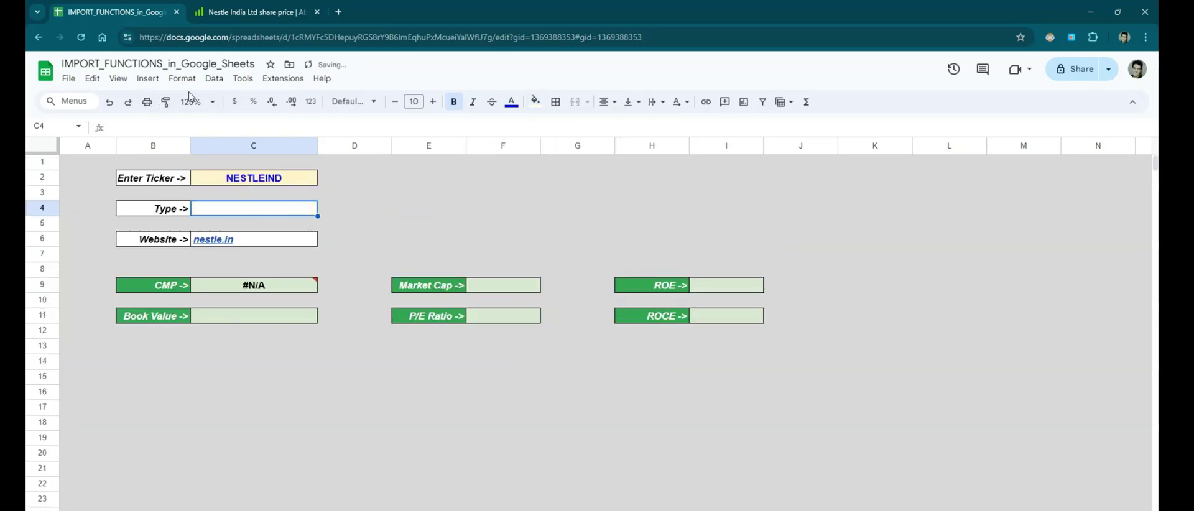
Add a data validation dropdown to C4 with the options Consolidated and Standalone
{"action": "left_click", "coordinate": [214, 78]}
{"action": "left_click", "coordinate": [305, 333]}
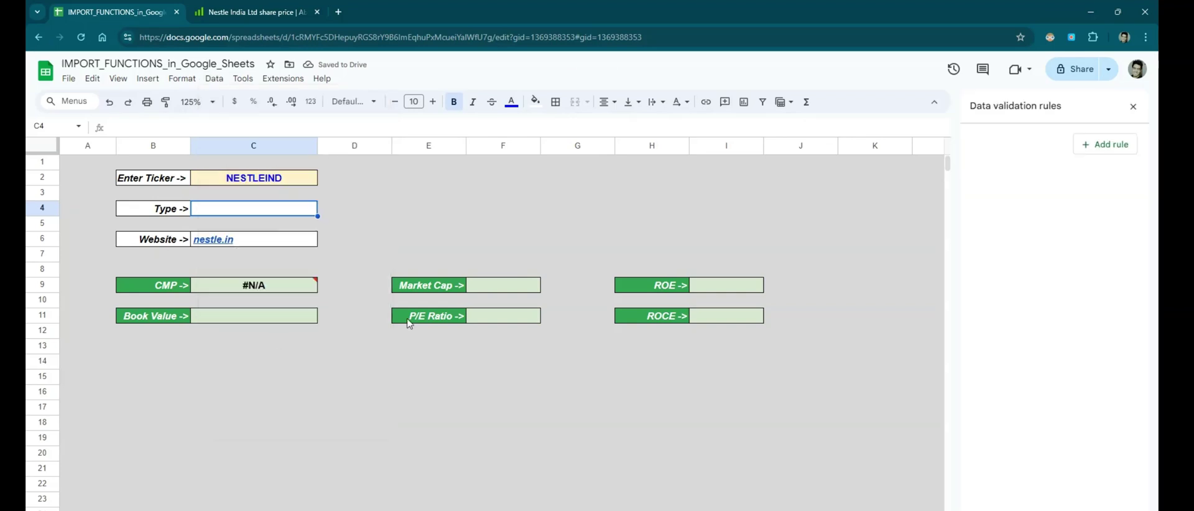
{"action": "left_click", "coordinate": [1100, 144]}
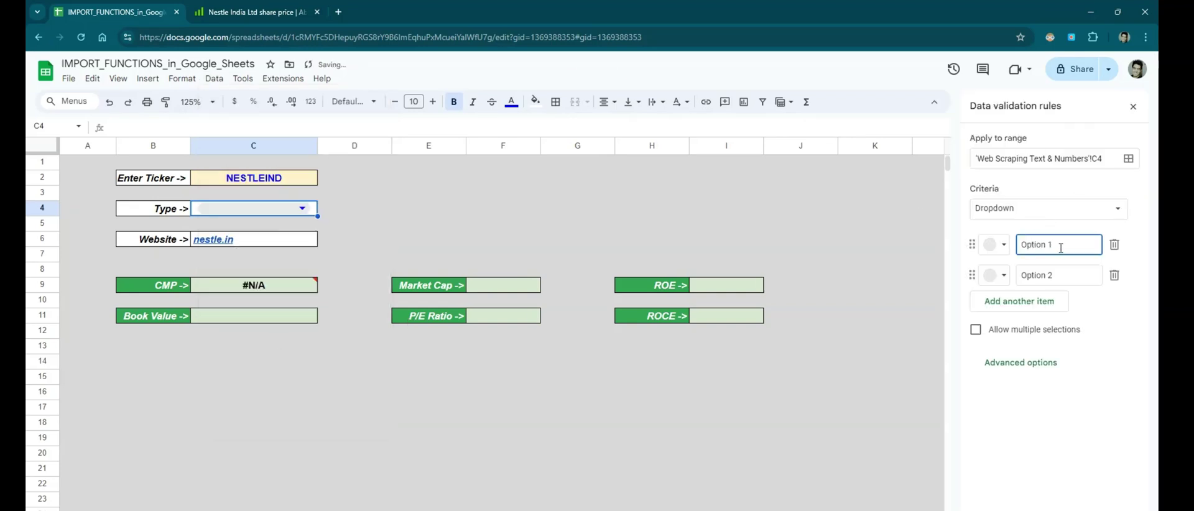
{"action": "left_click_drag", "start_coordinate": [1060, 248], "coordinate": [1017, 247]}
{"action": "type", "text": "COn"}
{"action": "key", "text": "BackSpace"}
{"action": "key", "text": "Return"}
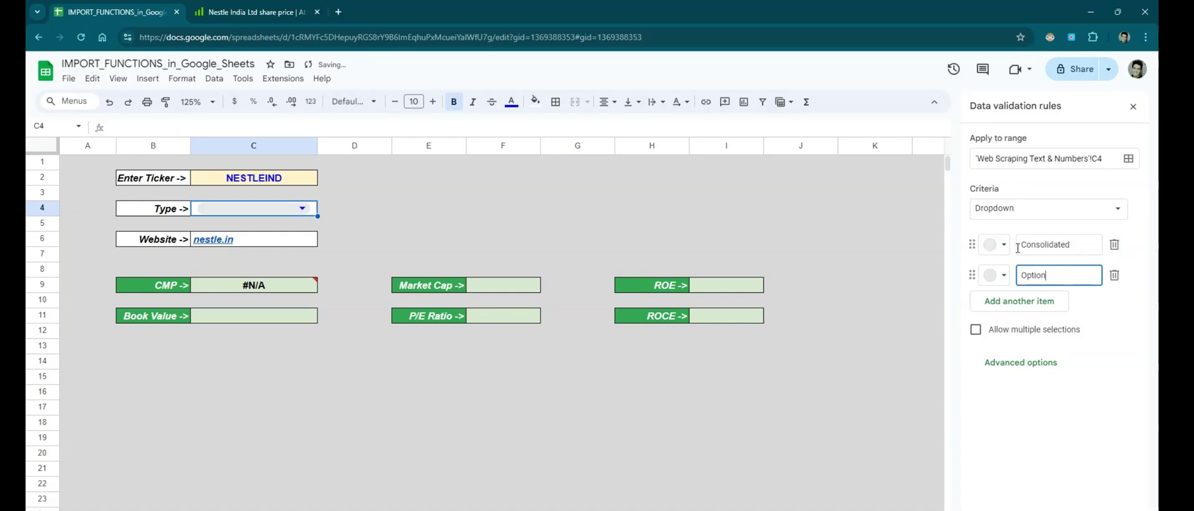
{"action": "key", "text": "BackSpace"}
{"action": "key", "text": "BackSpace"}
{"action": "type", "text": "Sta"}
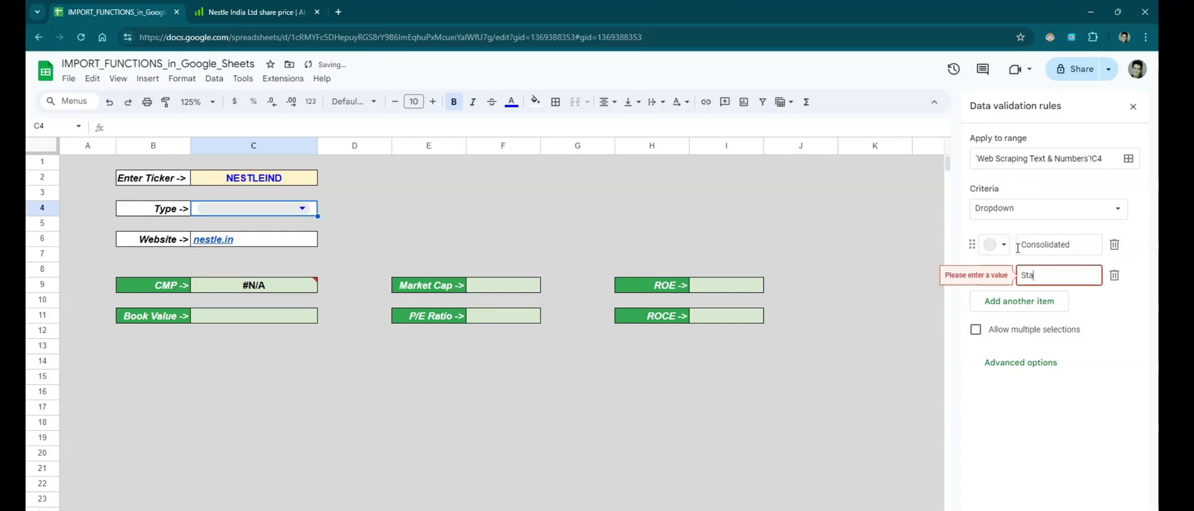
{"action": "type", "text": "tandalone"}
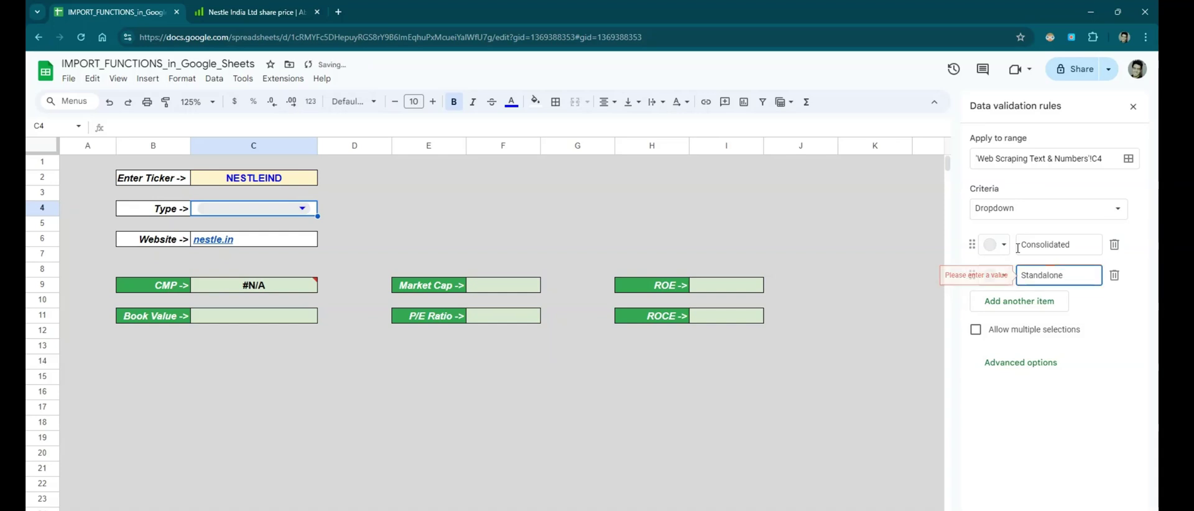
Give both the Consolidated and Standalone dropdown options a light green color
{"action": "left_click", "coordinate": [993, 244]}
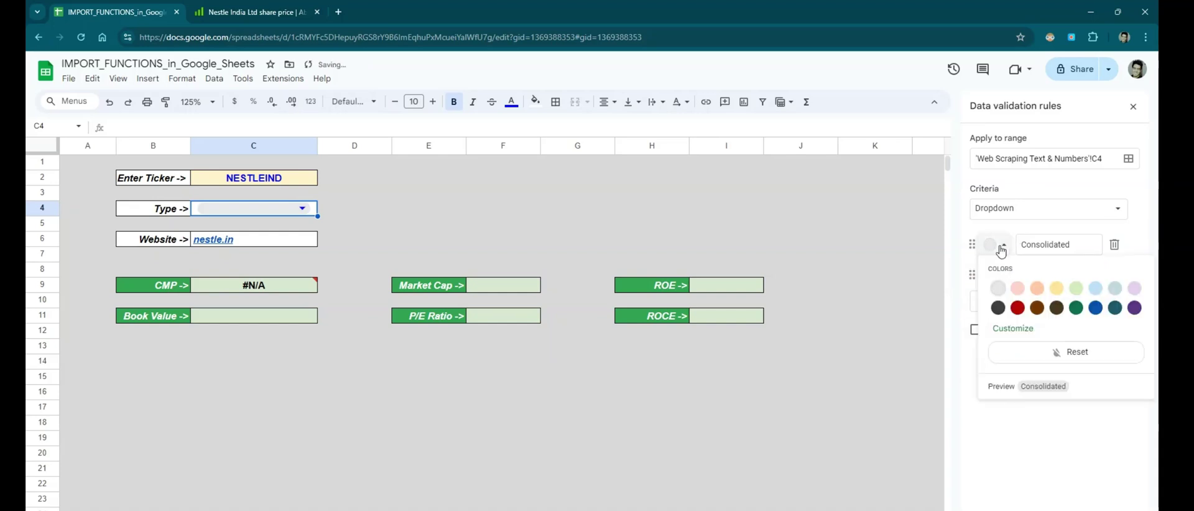
{"action": "left_click", "coordinate": [1075, 289]}
{"action": "left_click", "coordinate": [994, 275]}
{"action": "left_click", "coordinate": [1075, 319]}
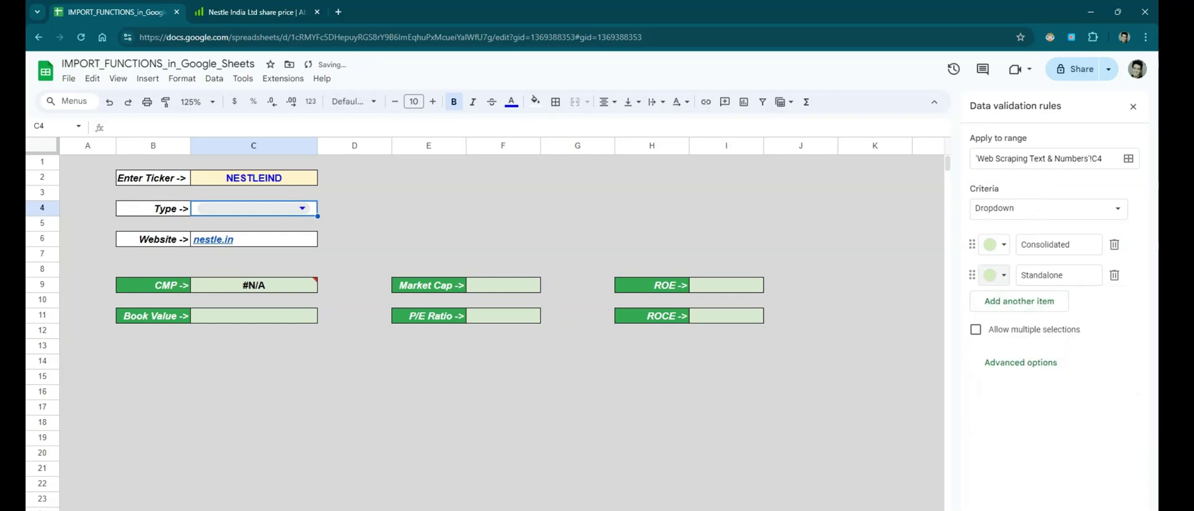
Choose Consolidated as the type in C4 and close the data validation rules
{"action": "left_click", "coordinate": [267, 208]}
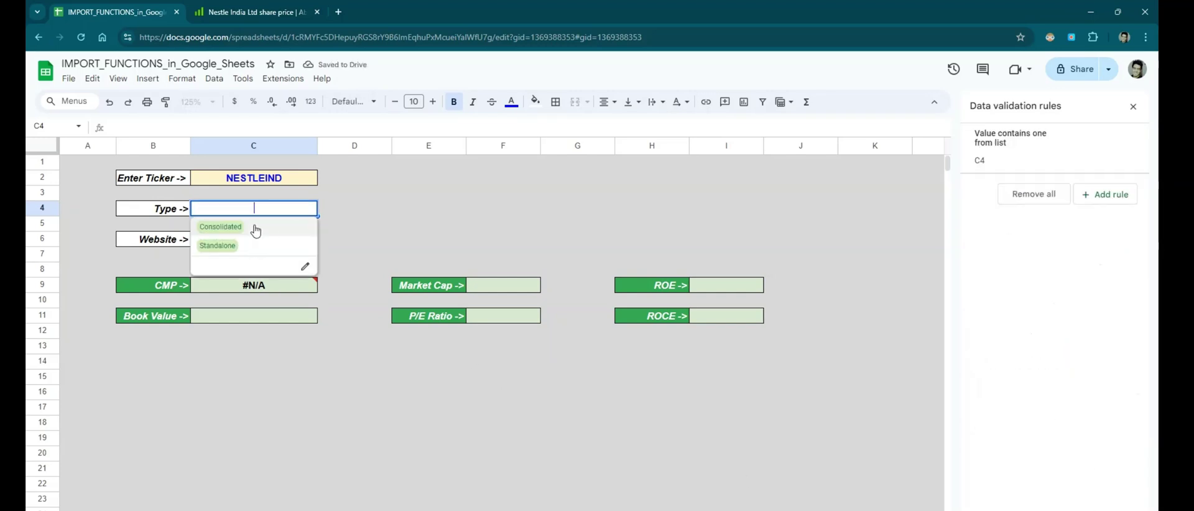
{"action": "left_click", "coordinate": [221, 227]}
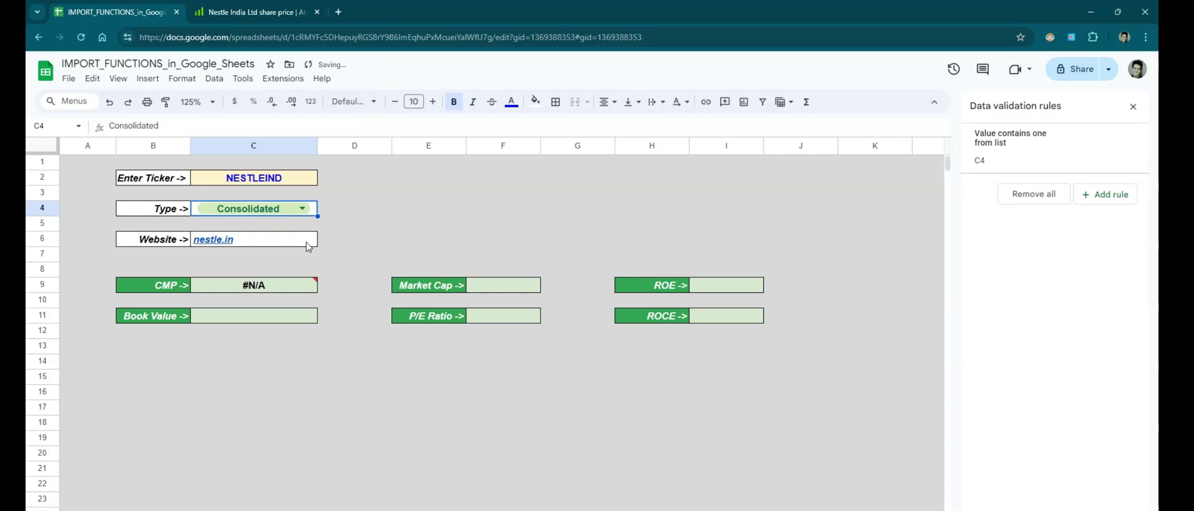
{"action": "left_click", "coordinate": [306, 243]}
{"action": "left_click", "coordinate": [432, 225]}
{"action": "left_click", "coordinate": [329, 245]}
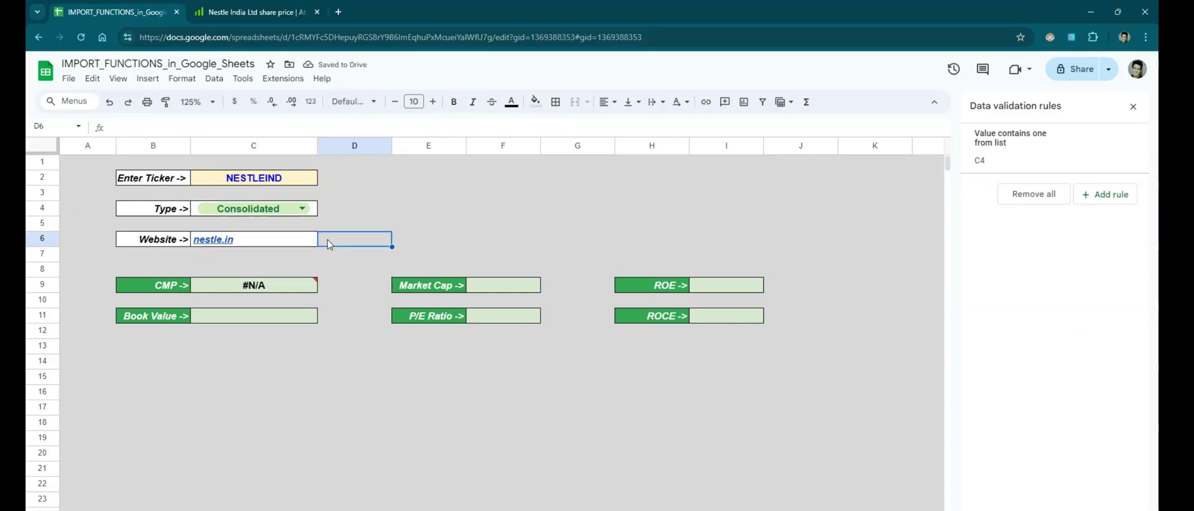
{"action": "key", "text": "Left"}
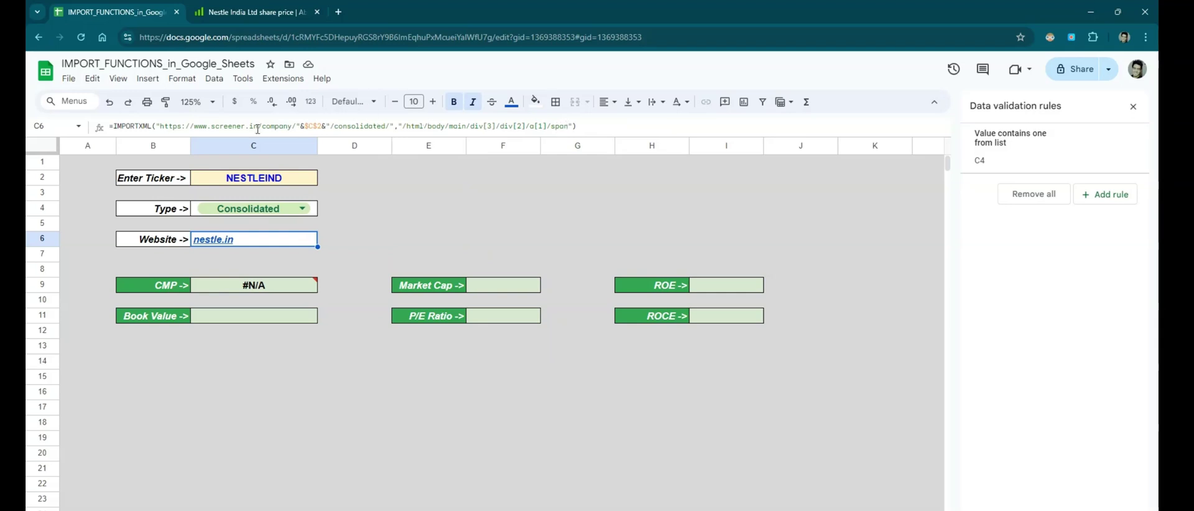
{"action": "left_click", "coordinate": [1133, 107]}
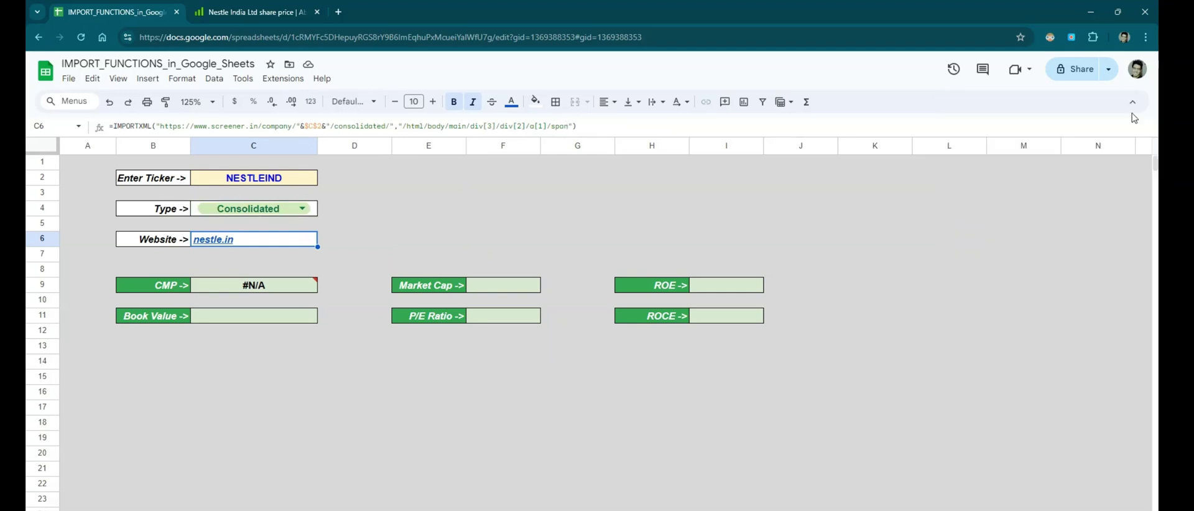
Start the Website formula in C6 with an IF testing $C$4="Consolidated", keeping the existing IMPORTXML as its true result
{"action": "left_click", "coordinate": [113, 128]}
{"action": "type", "text": "IF("}
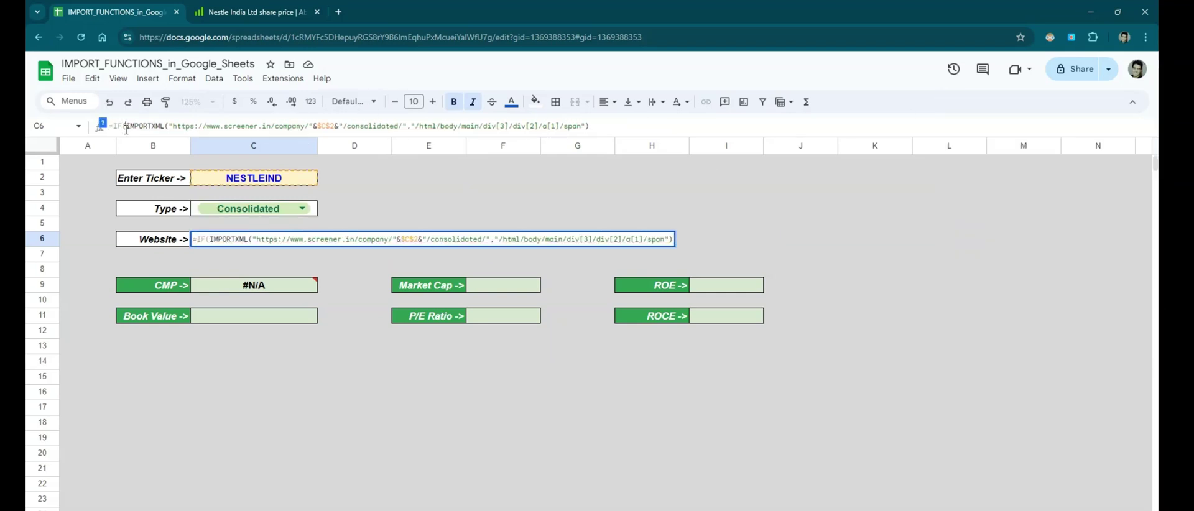
{"action": "left_click", "coordinate": [195, 212]}
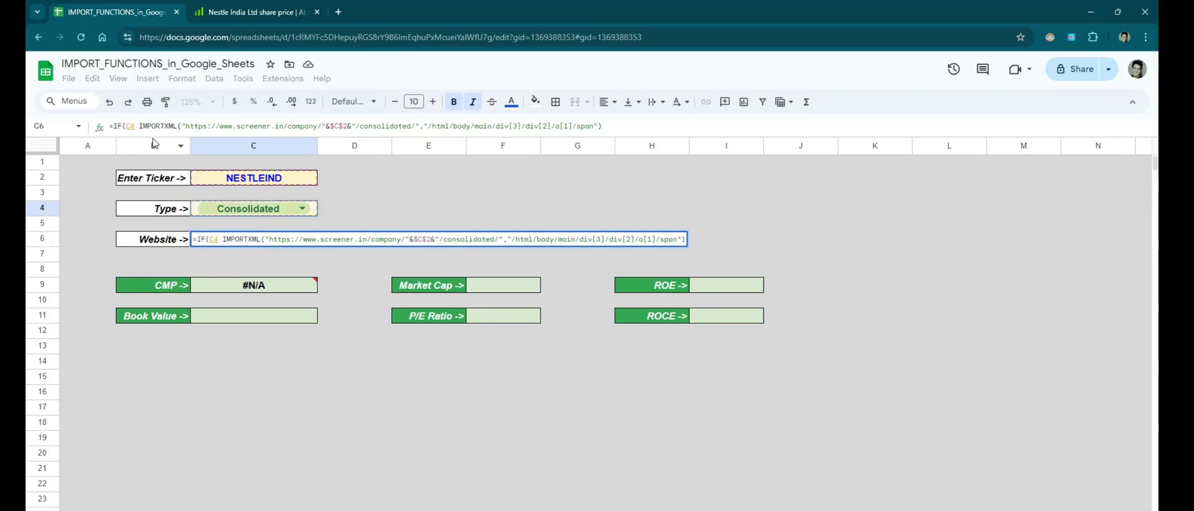
{"action": "key", "text": "F4"}
{"action": "type", "text": "="}
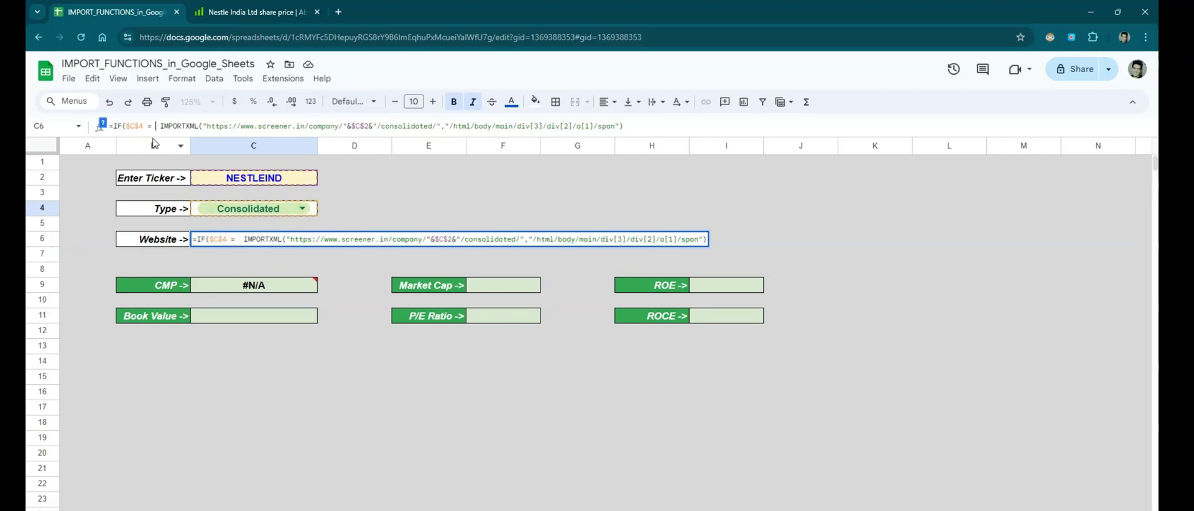
{"action": "key", "text": "BackSpace"}
{"action": "key", "text": "BackSpace"}
{"action": "key", "text": "BackSpace"}
{"action": "type", "text": "="}
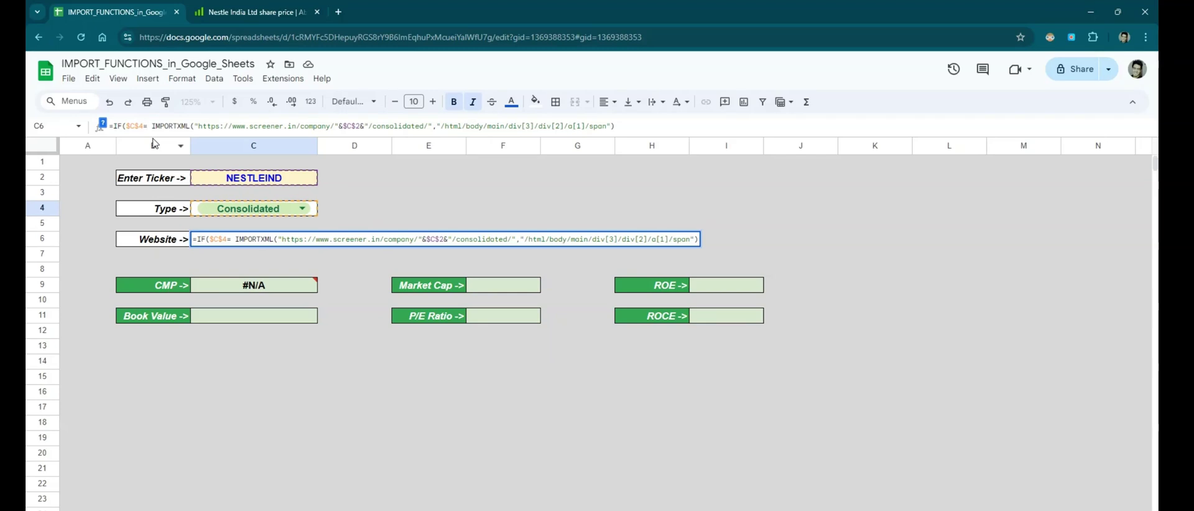
{"action": "type", "text": "\"Consolidate"}
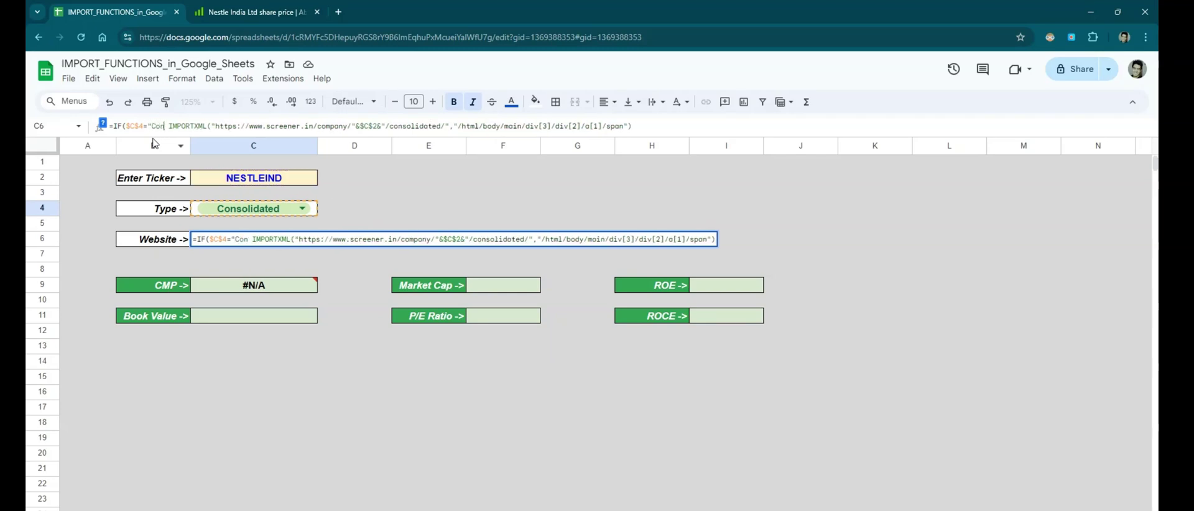
{"action": "type", "text": "d\","}
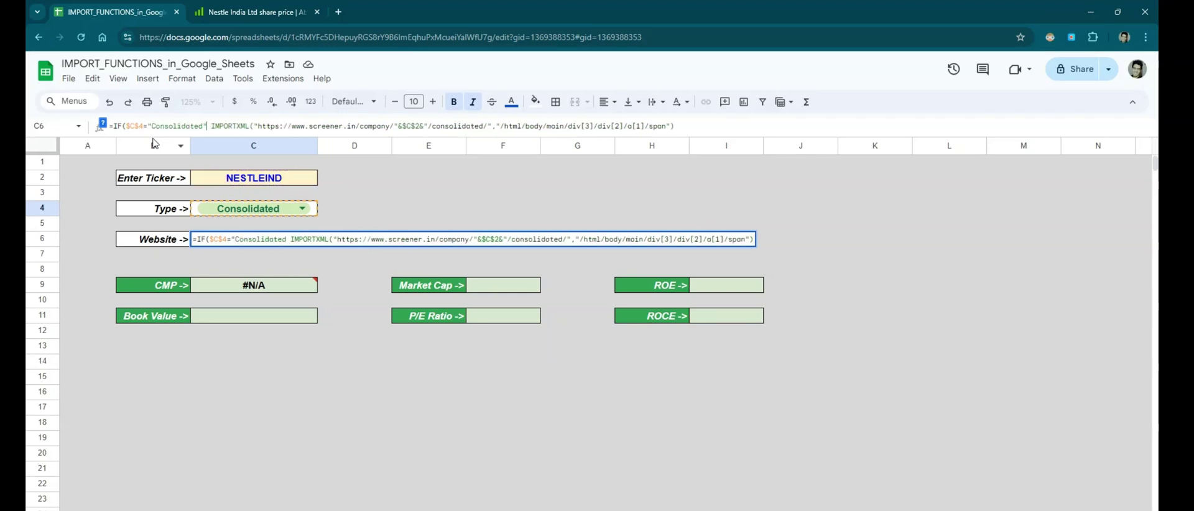
{"action": "key", "text": "BackSpace"}
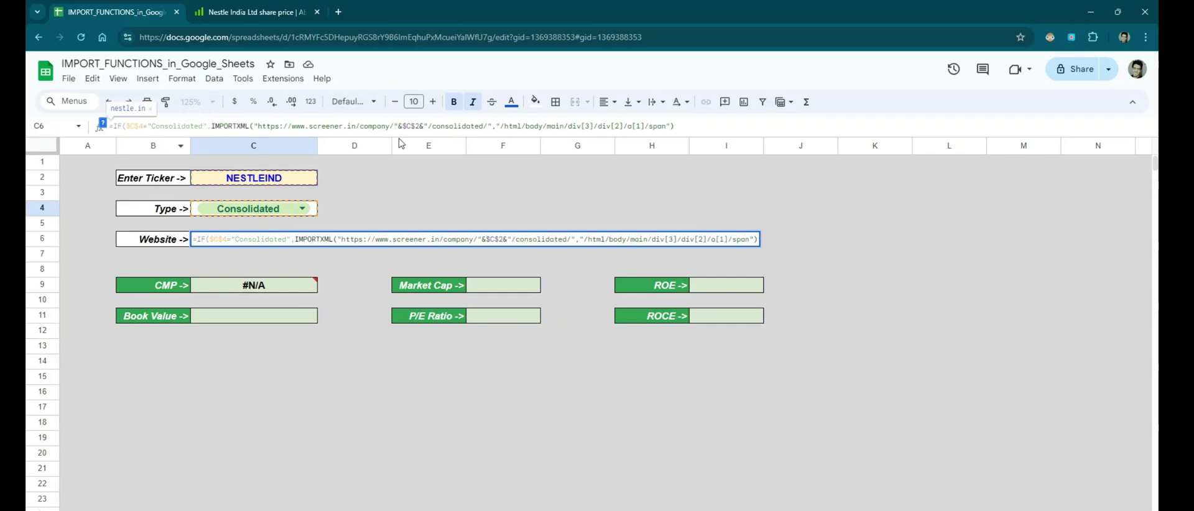
Add a copy of the IMPORTXML without &"/consolidated/" as the IF's false result in C6 and commit the formula
{"action": "left_click_drag", "start_coordinate": [677, 126], "coordinate": [212, 130]}
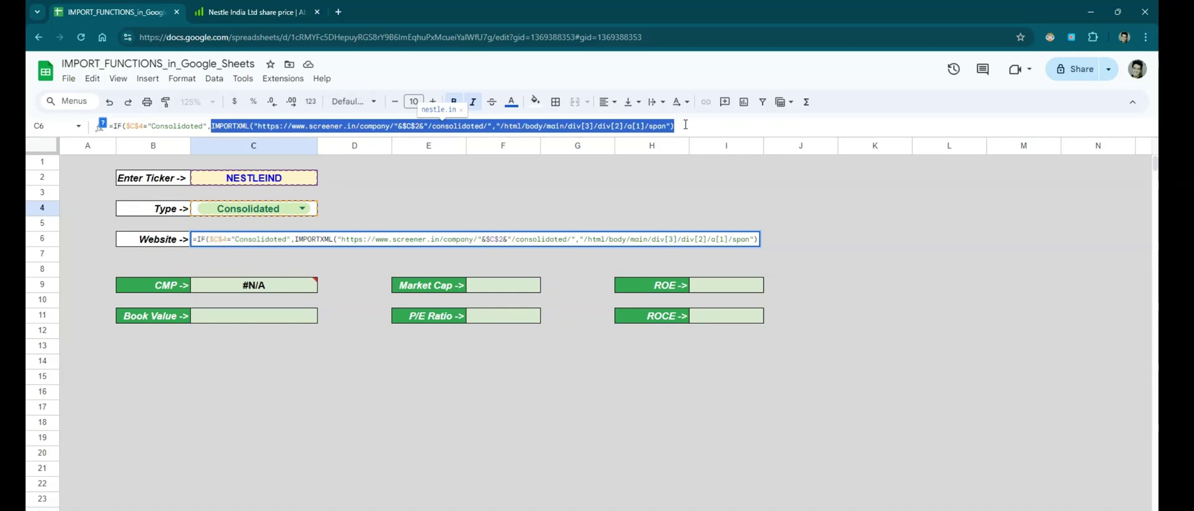
{"action": "left_click", "coordinate": [687, 125]}
{"action": "type", "text": ","}
{"action": "key", "text": "ctrl+v"}
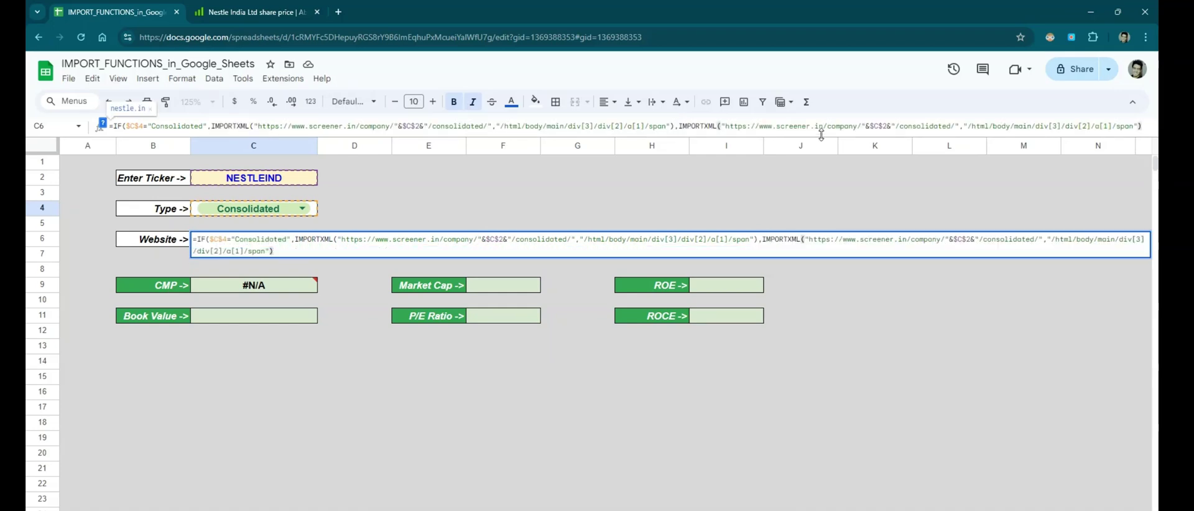
{"action": "left_click_drag", "start_coordinate": [960, 128], "coordinate": [897, 128]}
{"action": "key", "text": "BackSpace"}
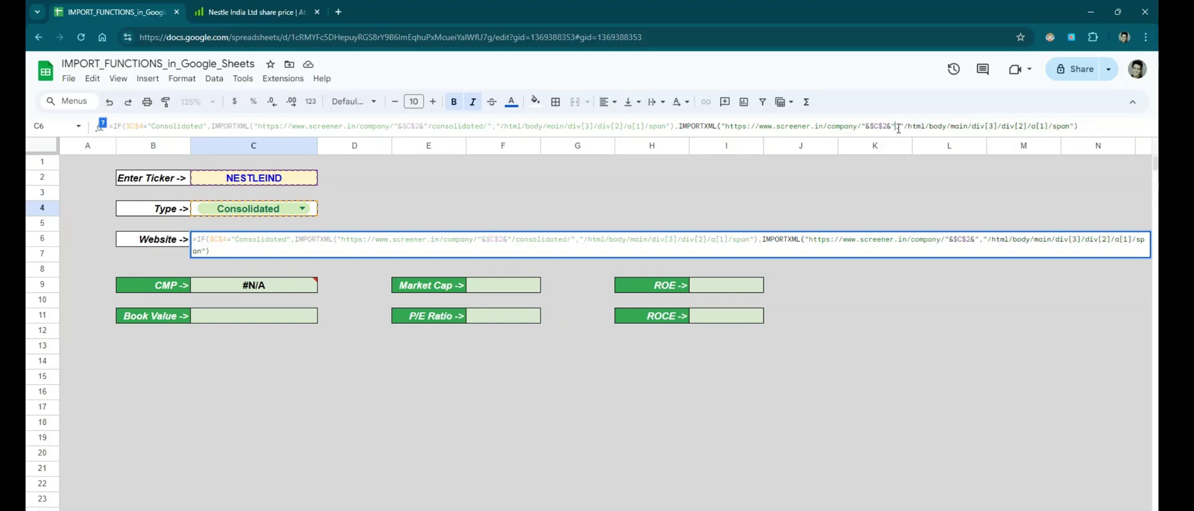
{"action": "key", "text": "BackSpace"}
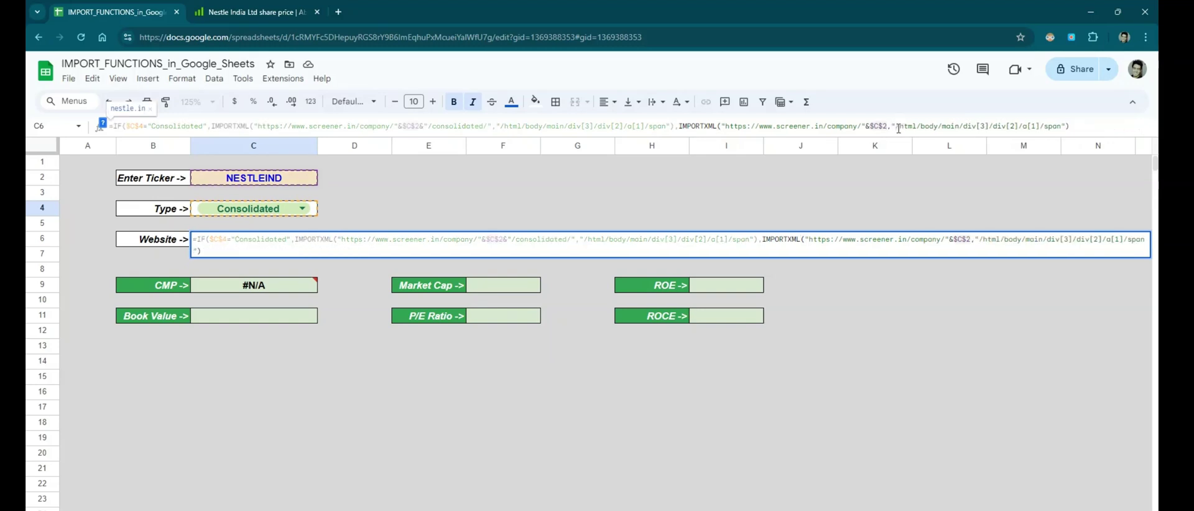
{"action": "left_click", "coordinate": [1076, 124]}
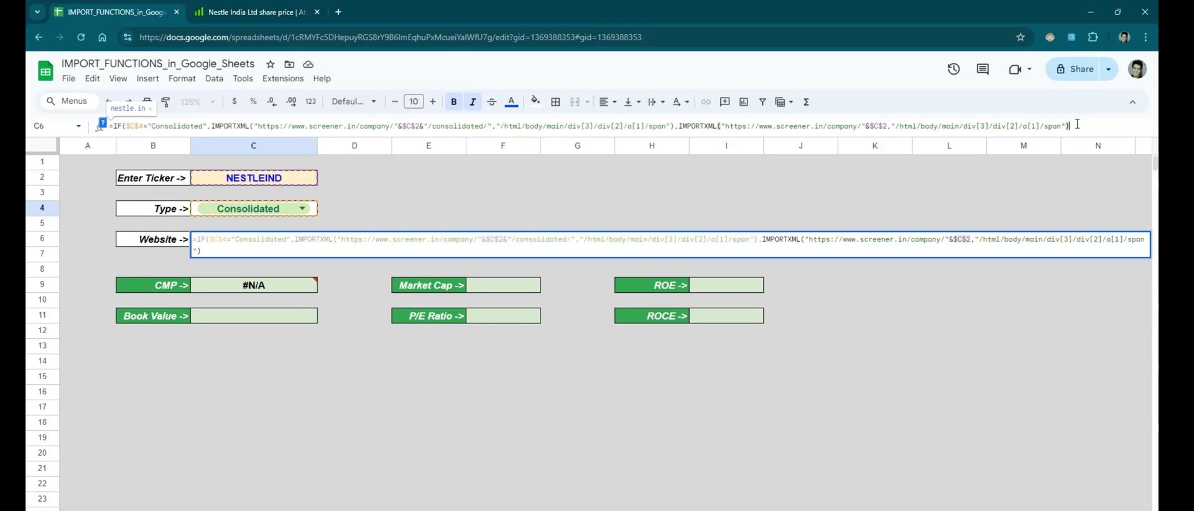
{"action": "key", "text": "Return"}
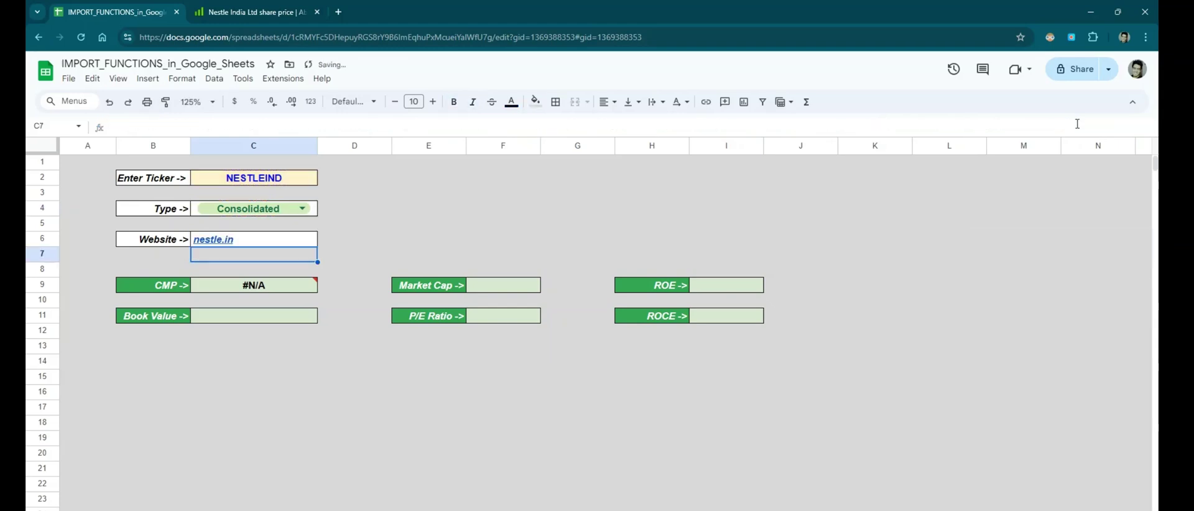
{"action": "key", "text": "Up"}
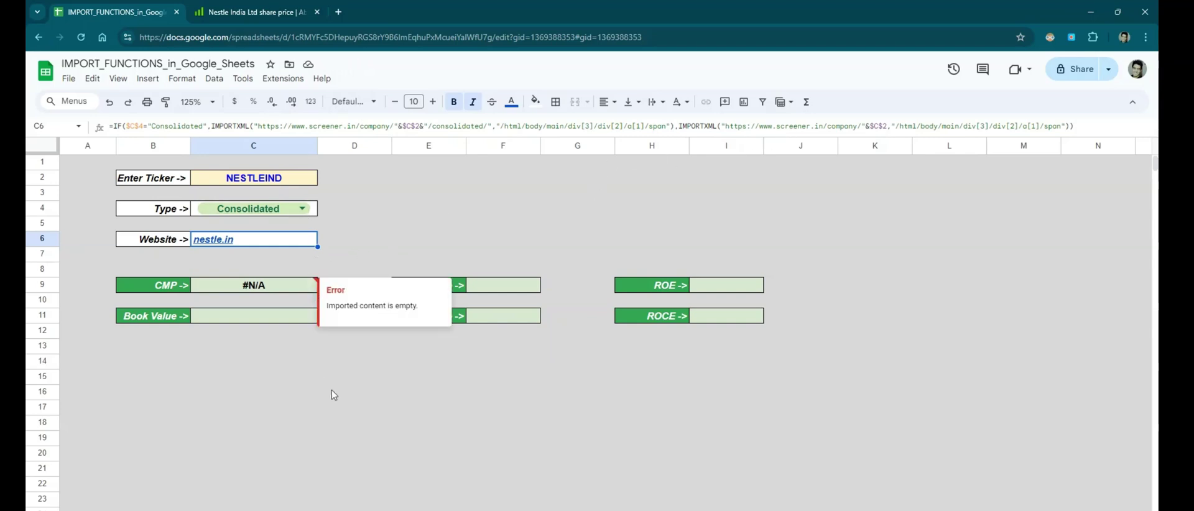
Start the CMP formula in C9 with an IF testing $C$4="Consolidated", keeping the existing IMPORTXML as its true result
{"action": "left_click", "coordinate": [288, 304]}
{"action": "key", "text": "Up"}
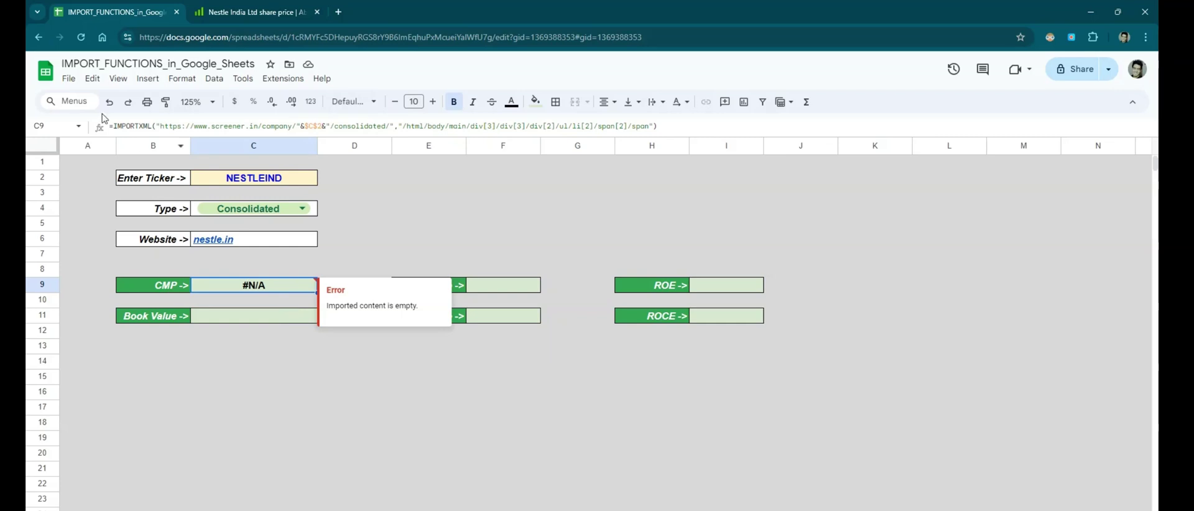
{"action": "left_click", "coordinate": [118, 127]}
{"action": "type", "text": "IF("}
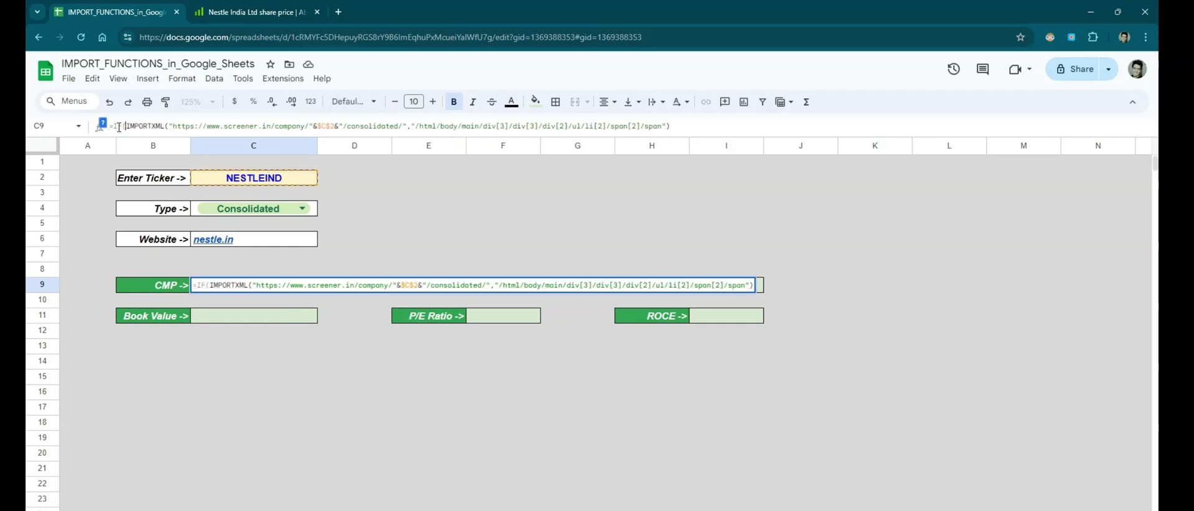
{"action": "left_click", "coordinate": [315, 213]}
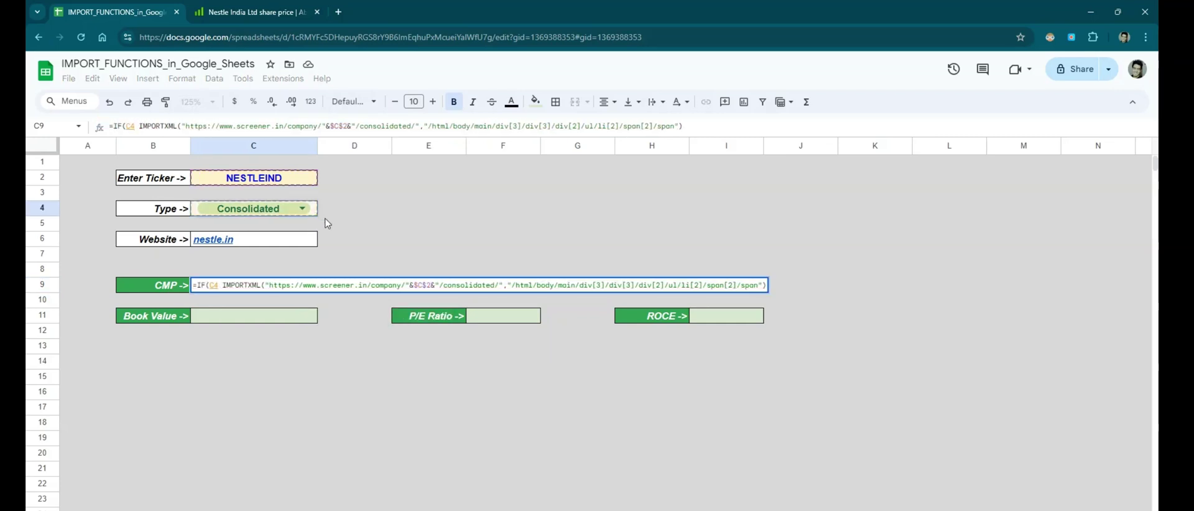
{"action": "key", "text": "F4"}
{"action": "type", "text": "=\"Consolidated"}
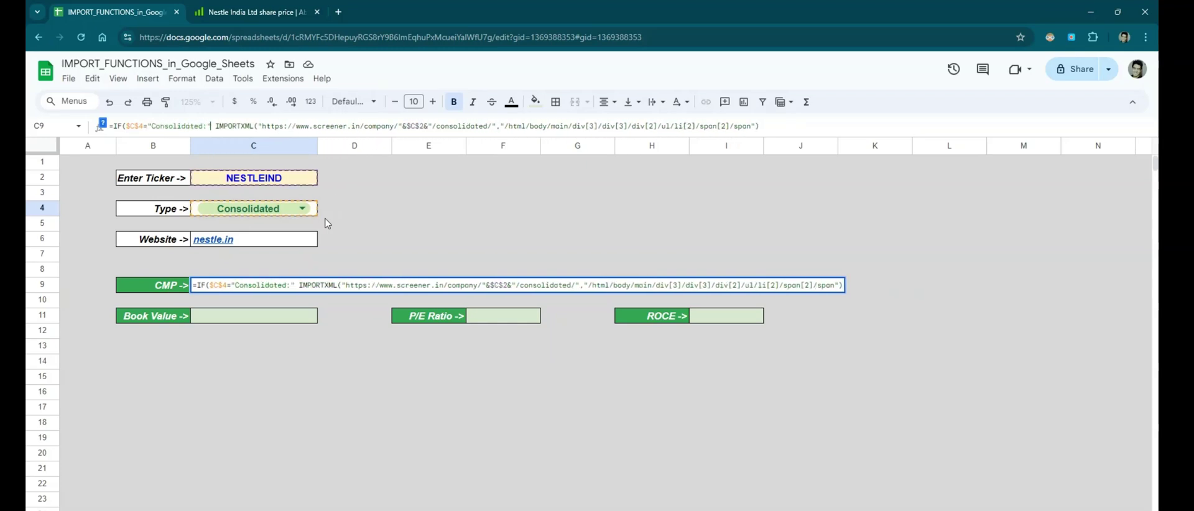
{"action": "type", "text": "\","}
Add a copy of the IMPORTXML without &"/consolidated/" as the IF's false result in C9 and commit the formula
{"action": "left_click_drag", "start_coordinate": [759, 125], "coordinate": [216, 125]}
{"action": "key", "text": "ctrl+c"}
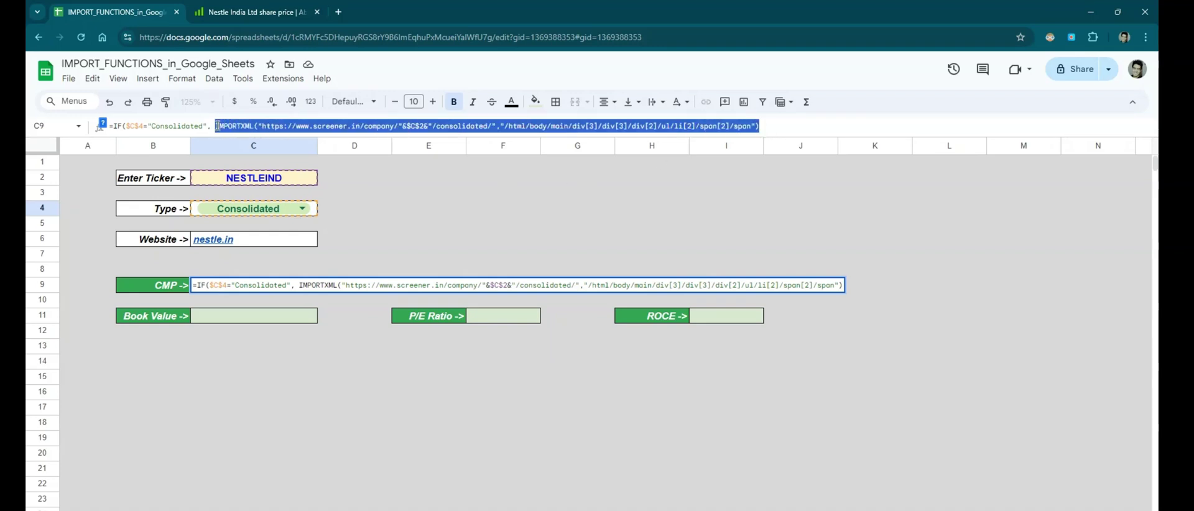
{"action": "left_click", "coordinate": [773, 127]}
{"action": "type", "text": ","}
{"action": "key", "text": "ctrl+v"}
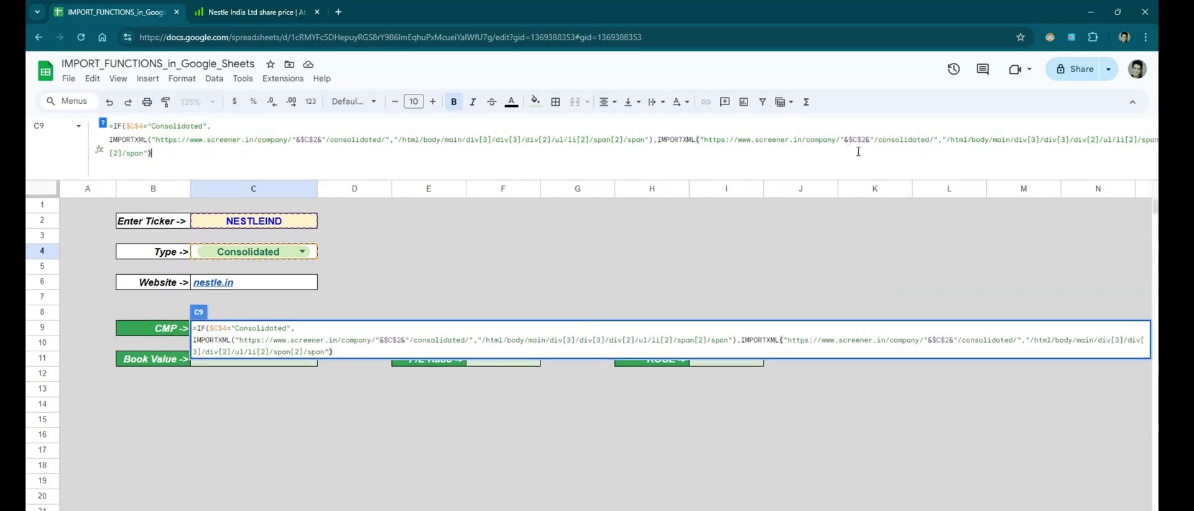
{"action": "left_click_drag", "start_coordinate": [939, 141], "coordinate": [876, 144]}
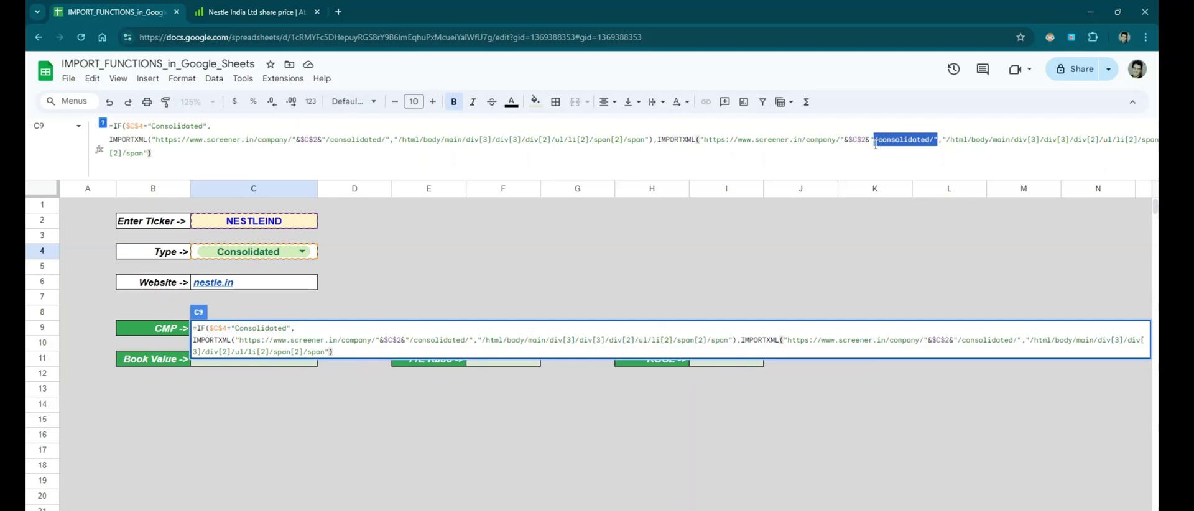
{"action": "key", "text": "BackSpace"}
{"action": "key", "text": "BackSpace"}
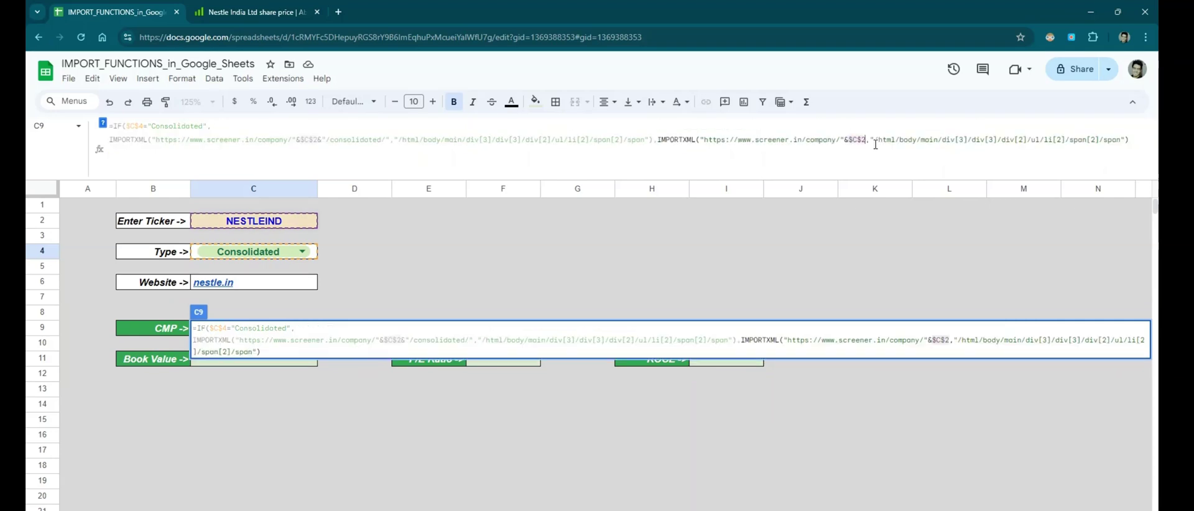
{"action": "left_click", "coordinate": [1130, 139]}
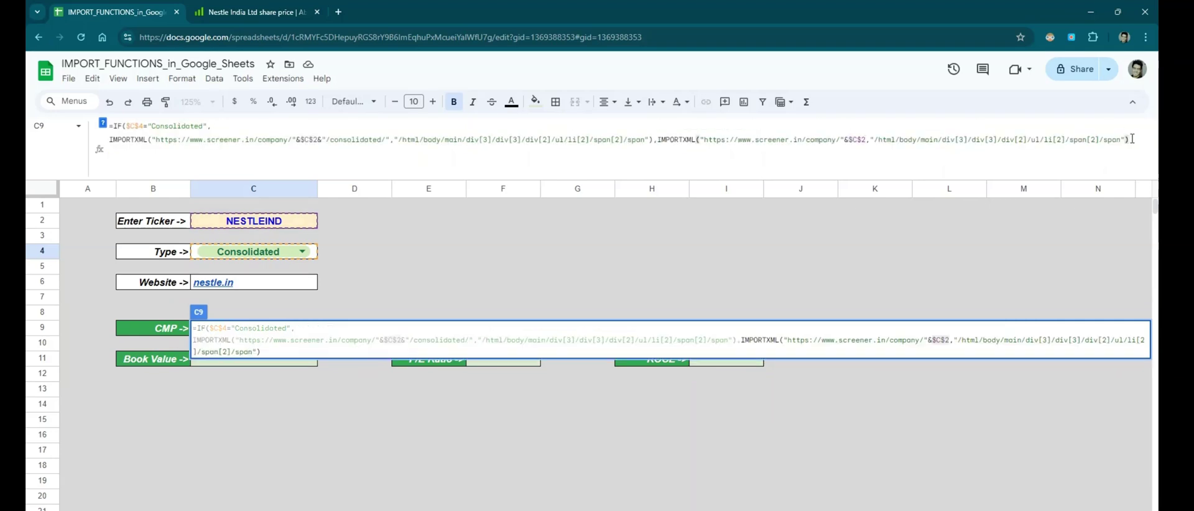
{"action": "type", "text": ")"}
{"action": "key", "text": "Return"}
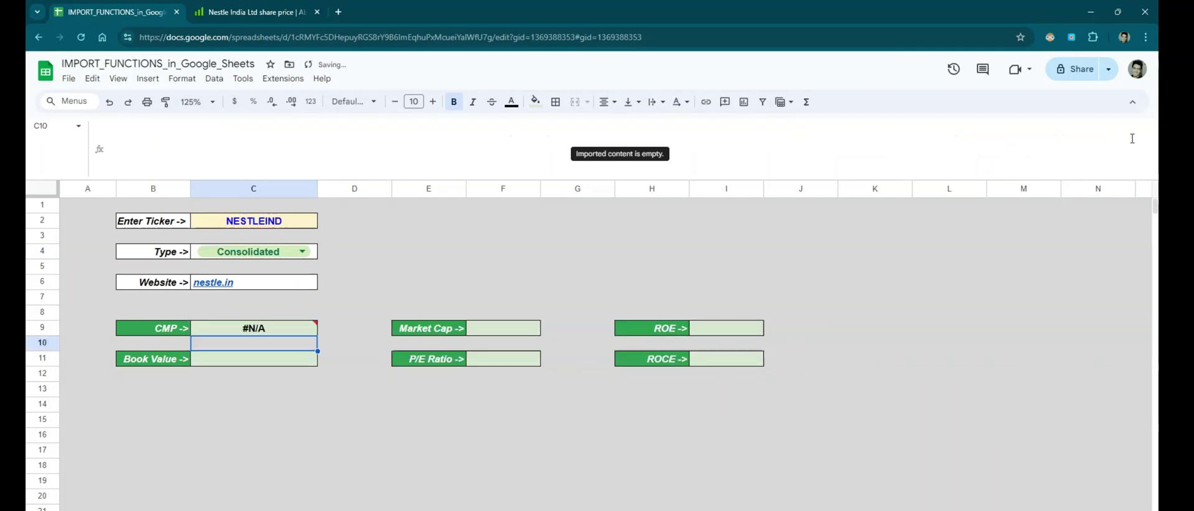
Collapse the expanded formula view and change the Type in C4 to Standalone
{"action": "key", "text": "Up"}
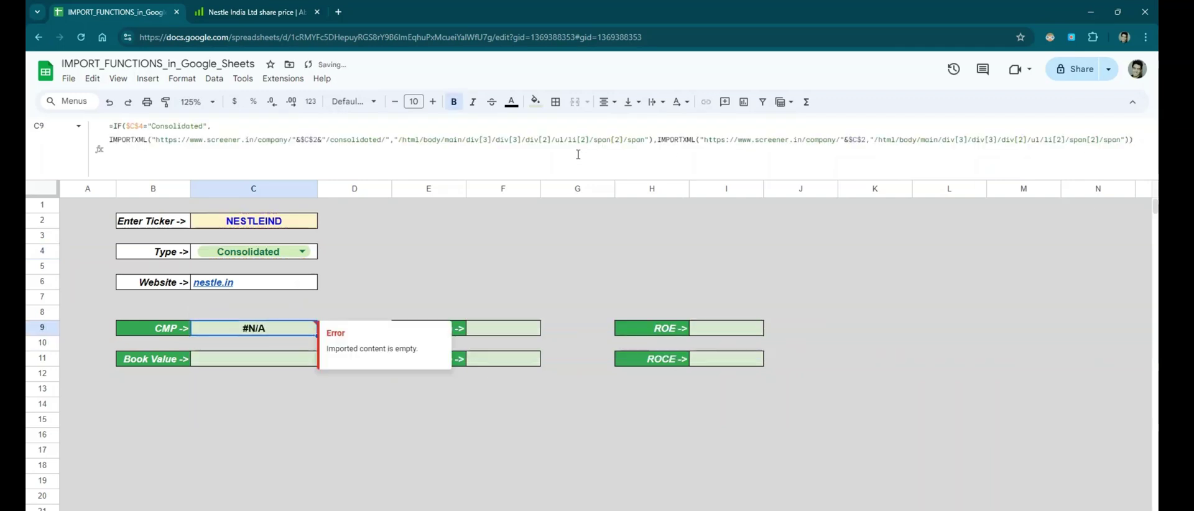
{"action": "left_click_drag", "start_coordinate": [400, 181], "coordinate": [405, 128]}
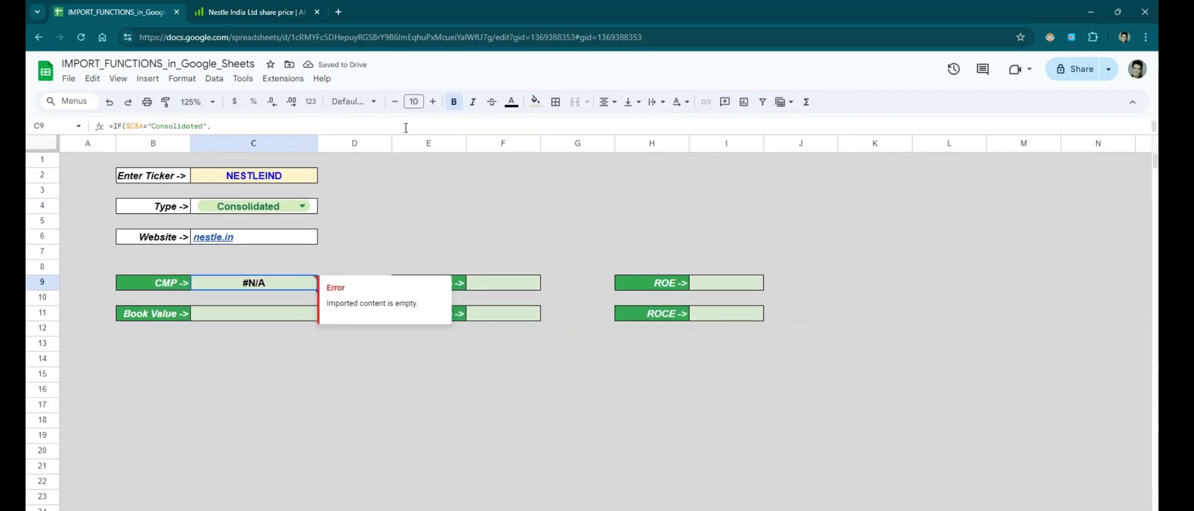
{"action": "left_click", "coordinate": [255, 207]}
{"action": "left_click", "coordinate": [261, 242]}
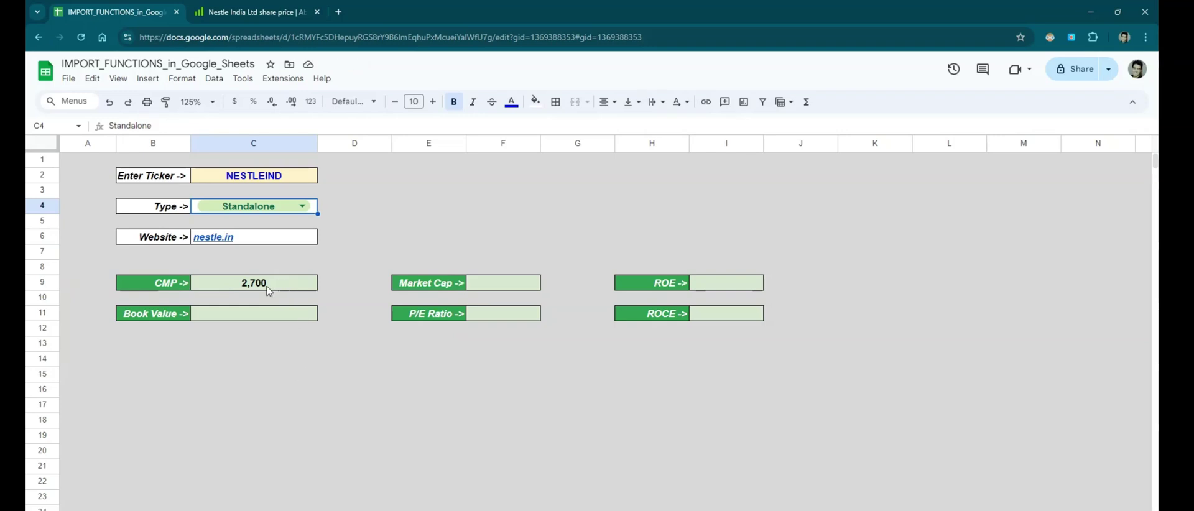
Center-align the Website value in C6 horizontally
{"action": "left_click", "coordinate": [340, 239]}
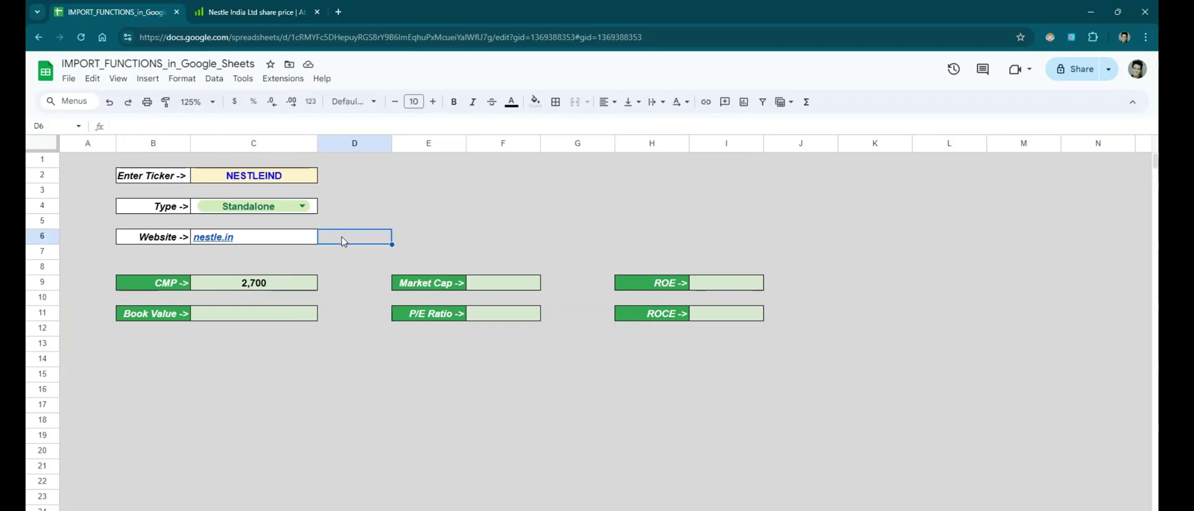
{"action": "key", "text": "Left"}
{"action": "left_click", "coordinate": [607, 102]}
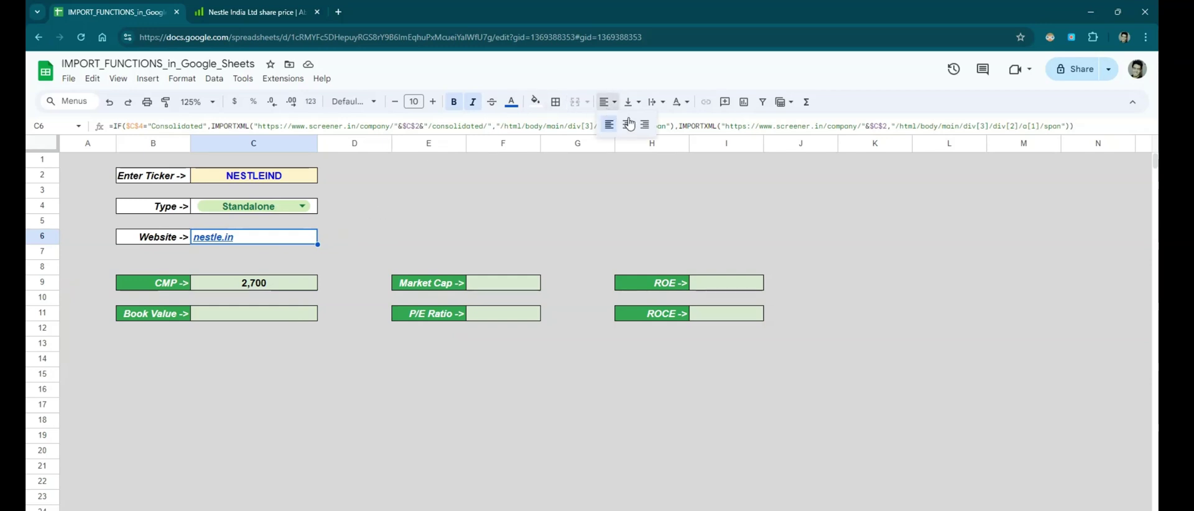
{"action": "left_click", "coordinate": [625, 128]}
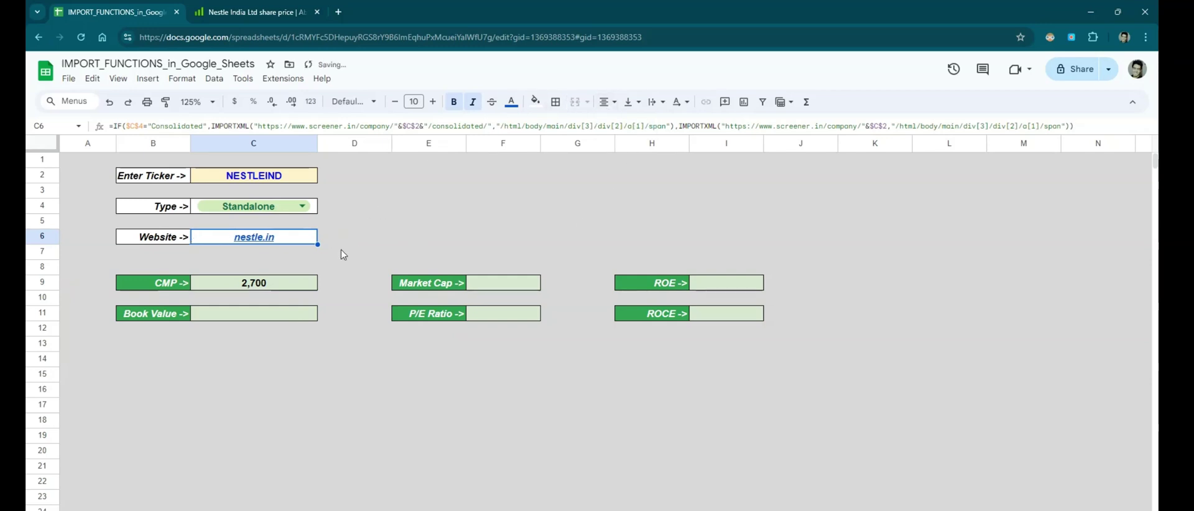
Copy the CMP formula from C9 and paste only the formula into the Book Value cell C11
{"action": "left_click", "coordinate": [278, 330]}
{"action": "left_click", "coordinate": [247, 287]}
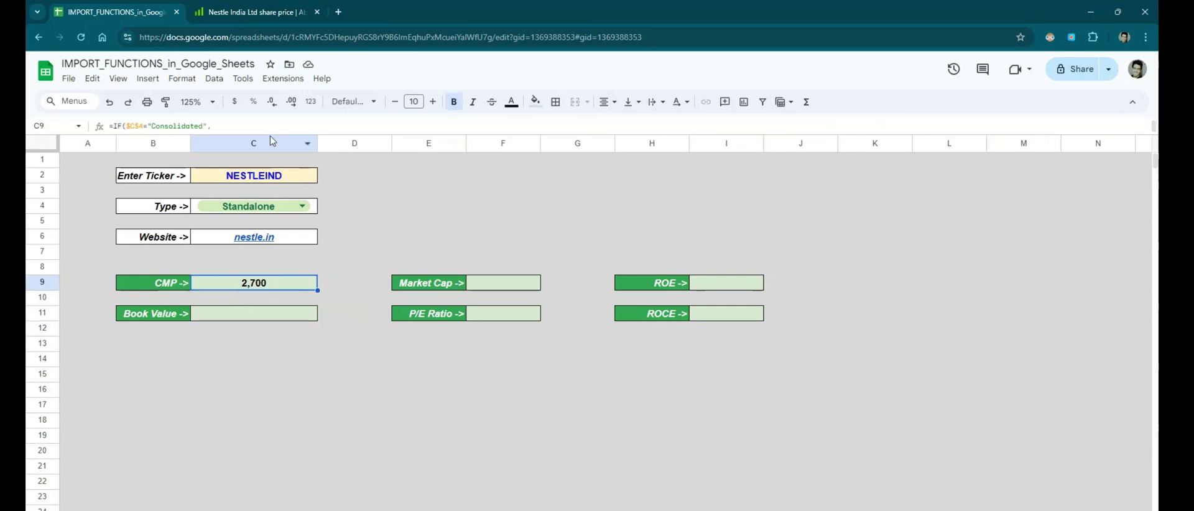
{"action": "left_click_drag", "start_coordinate": [274, 135], "coordinate": [283, 155]}
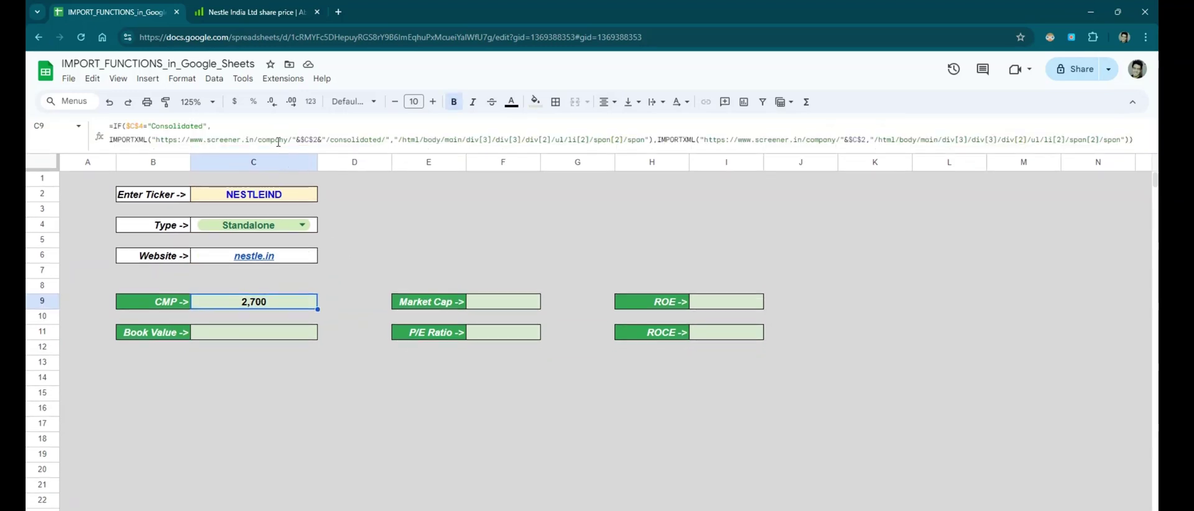
{"action": "mouse_move", "coordinate": [304, 254]}
{"action": "key", "text": "Down"}
{"action": "key", "text": "Down"}
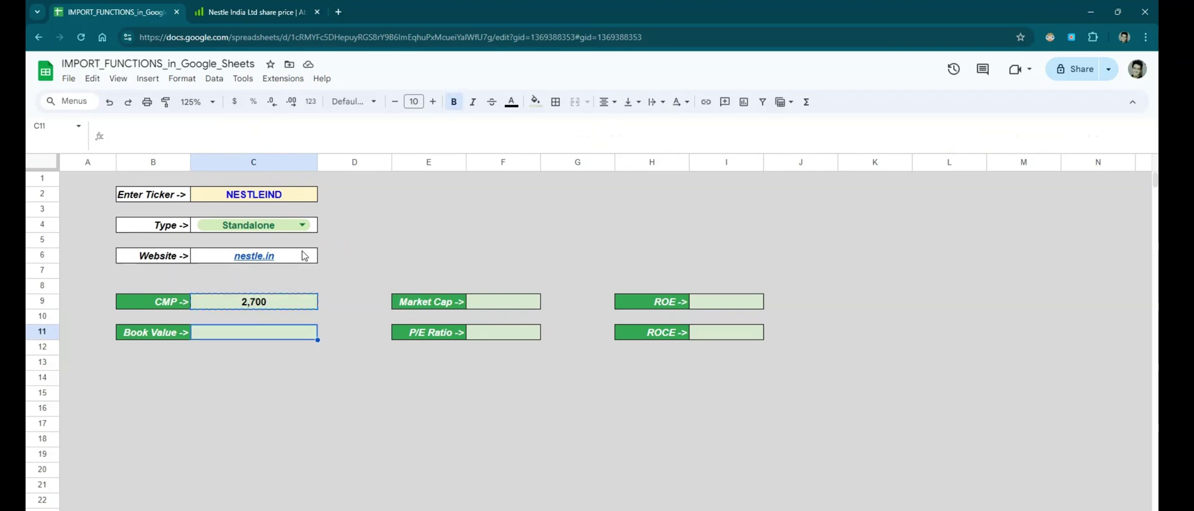
{"action": "right_click", "coordinate": [248, 341]}
{"action": "mouse_move", "coordinate": [412, 244]}
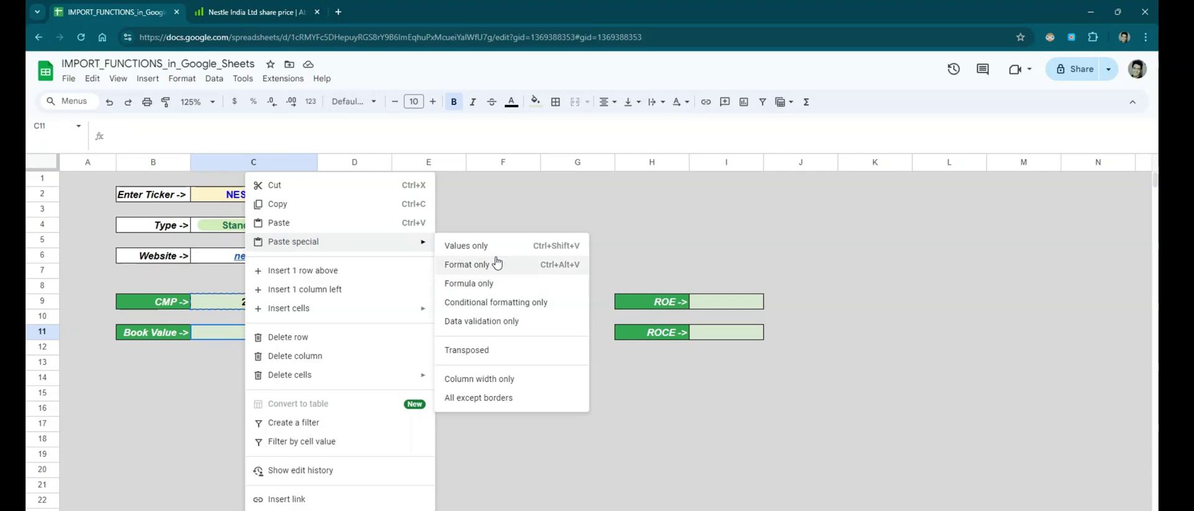
{"action": "left_click", "coordinate": [473, 284]}
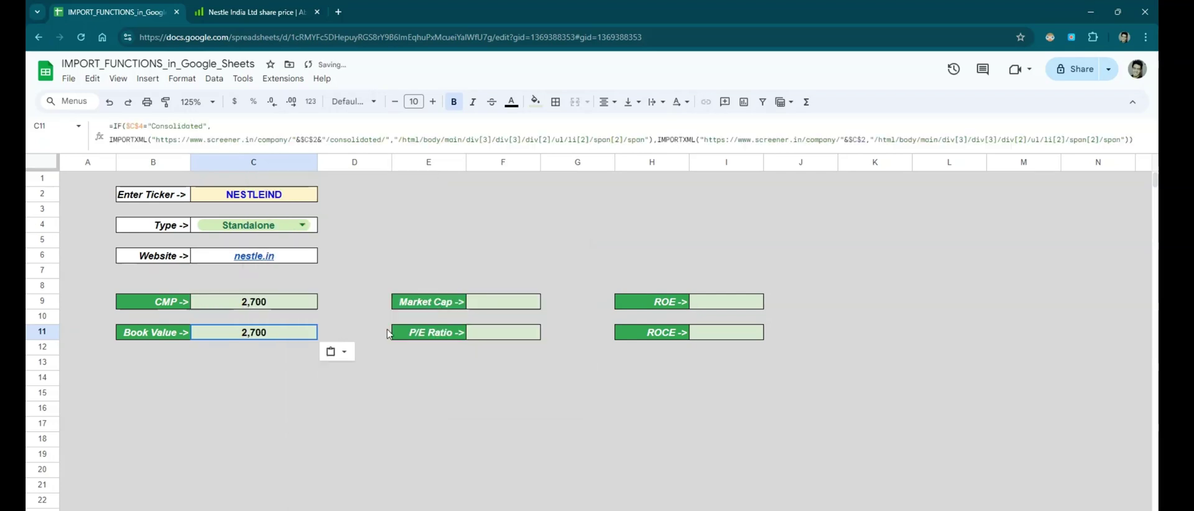
Paste only the copied CMP formula into the Market Cap, ROE, P/E Ratio and ROCE cells F9, I9, F11 and I11
{"action": "right_click", "coordinate": [488, 305]}
{"action": "mouse_move", "coordinate": [602, 248]}
{"action": "left_click", "coordinate": [702, 284]}
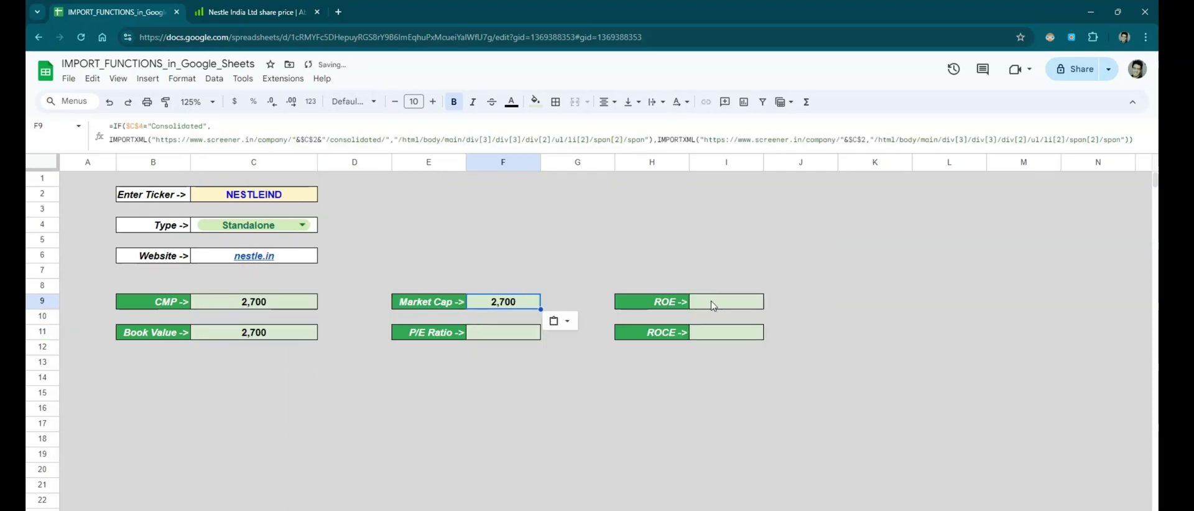
{"action": "right_click", "coordinate": [712, 304]}
{"action": "mouse_move", "coordinate": [827, 241]}
{"action": "left_click", "coordinate": [927, 281]}
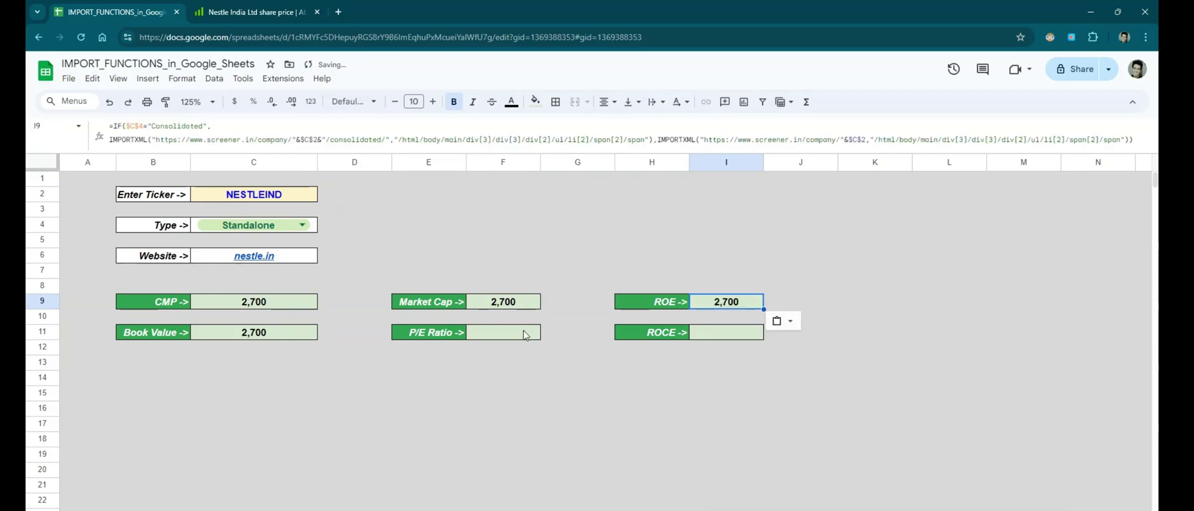
{"action": "right_click", "coordinate": [524, 333]}
{"action": "mouse_move", "coordinate": [687, 243]}
{"action": "left_click", "coordinate": [733, 285]}
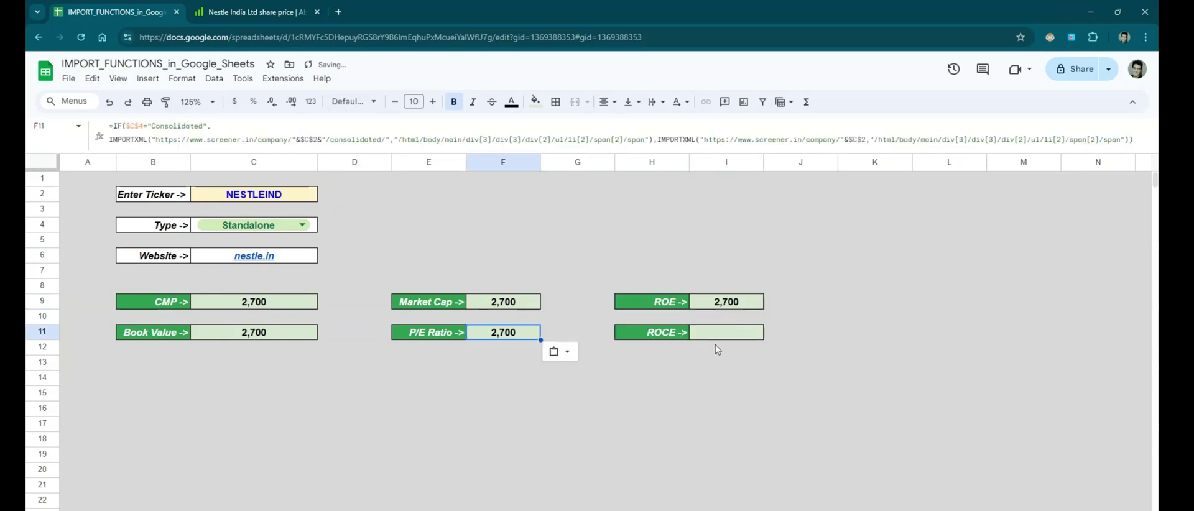
{"action": "right_click", "coordinate": [735, 334]}
{"action": "mouse_move", "coordinate": [815, 244]}
{"action": "left_click", "coordinate": [950, 284]}
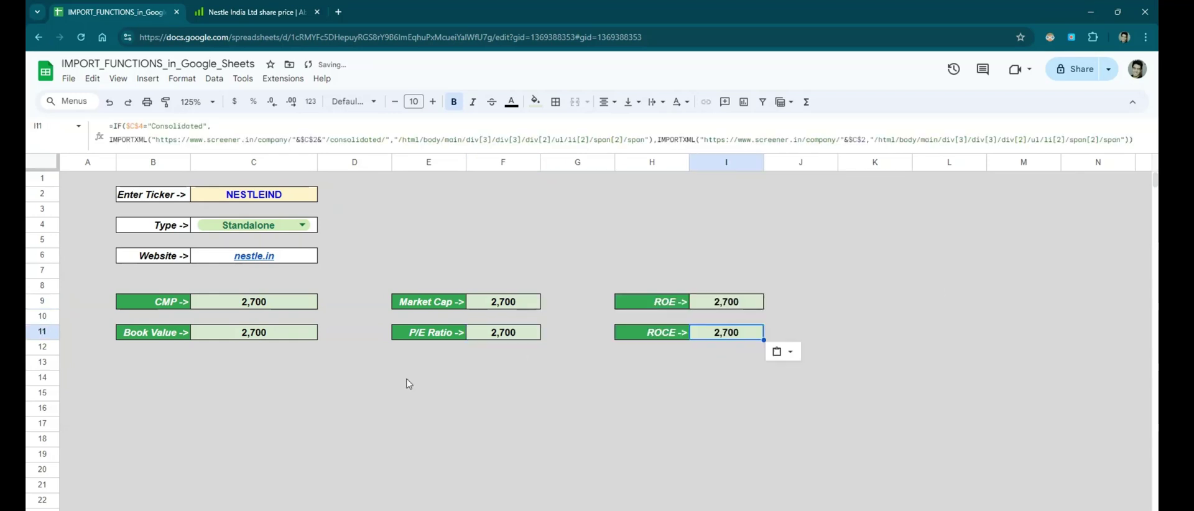
{"action": "left_click", "coordinate": [547, 394]}
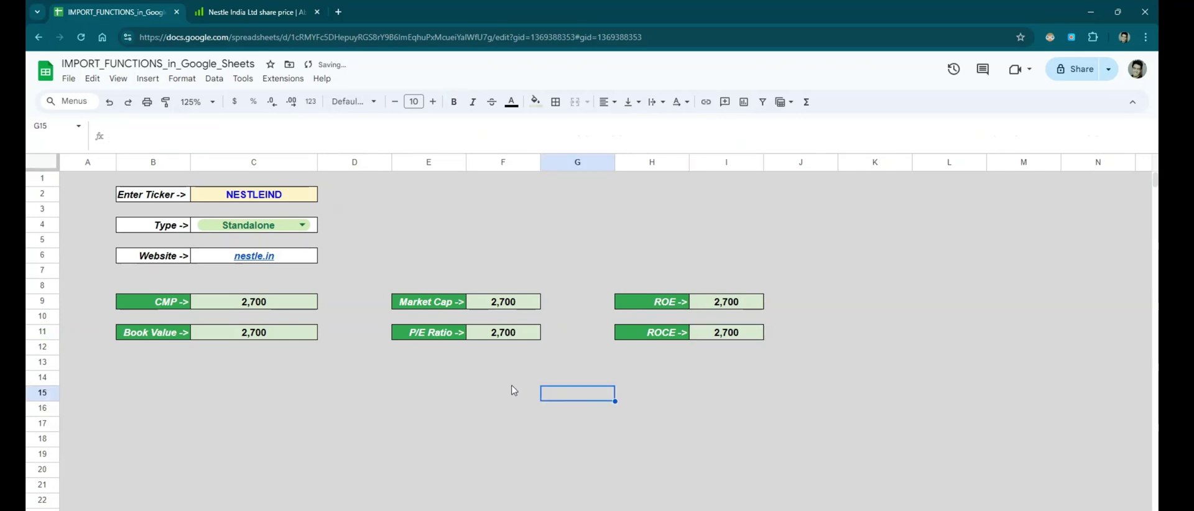
Switch to Screener.in and search for ITC to open the ITC Ltd company page
{"action": "left_click", "coordinate": [271, 337]}
{"action": "left_click", "coordinate": [248, 13]}
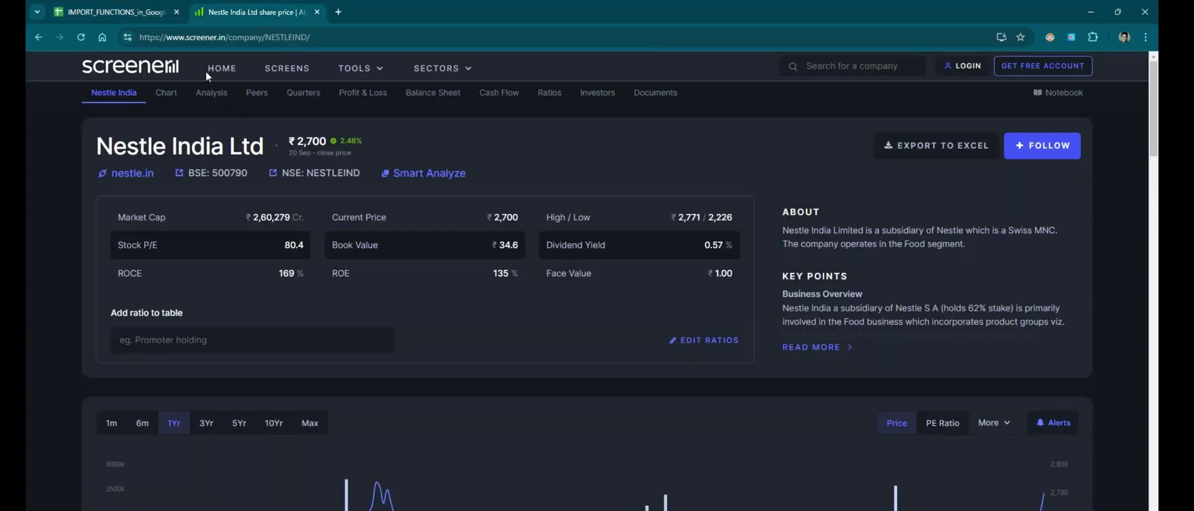
{"action": "left_click", "coordinate": [903, 70]}
{"action": "type", "text": "ITC"}
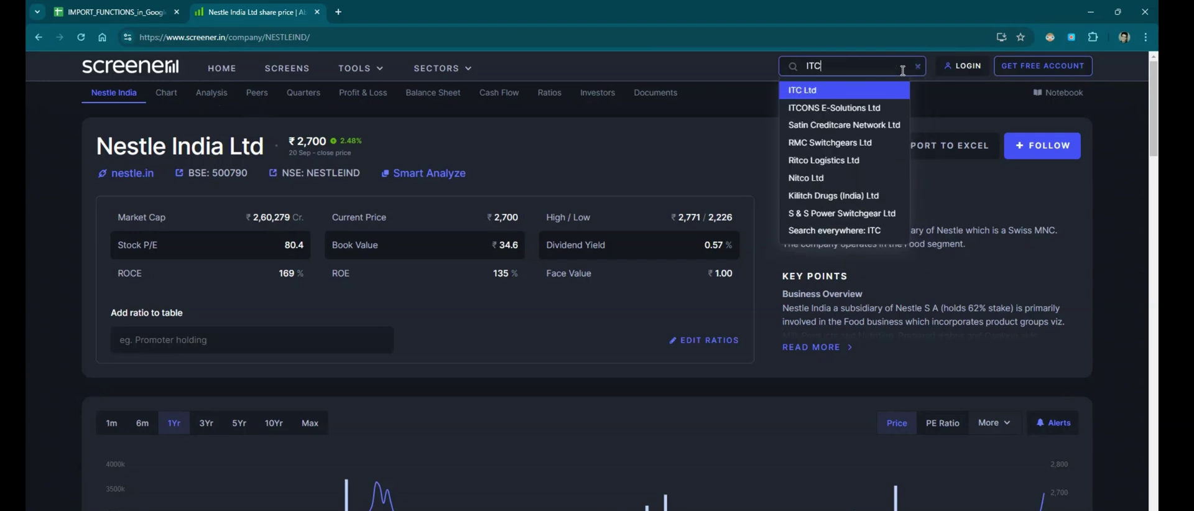
{"action": "key", "text": "Return"}
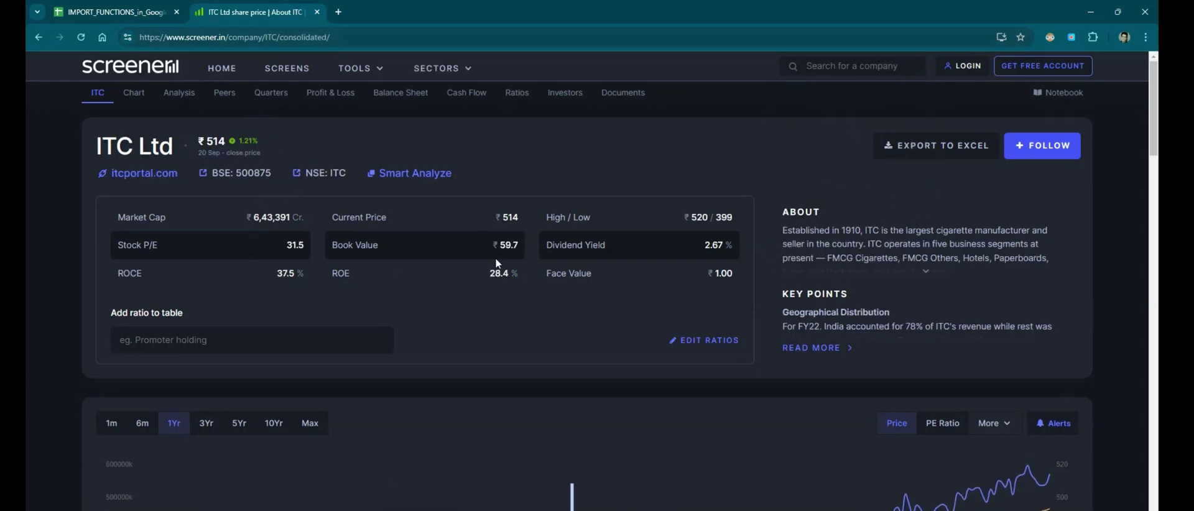
Inspect the Book Value number on the ITC page, copy its full XPath and close the developer tools
{"action": "left_click_drag", "start_coordinate": [501, 243], "coordinate": [516, 244]}
{"action": "right_click", "coordinate": [516, 245]}
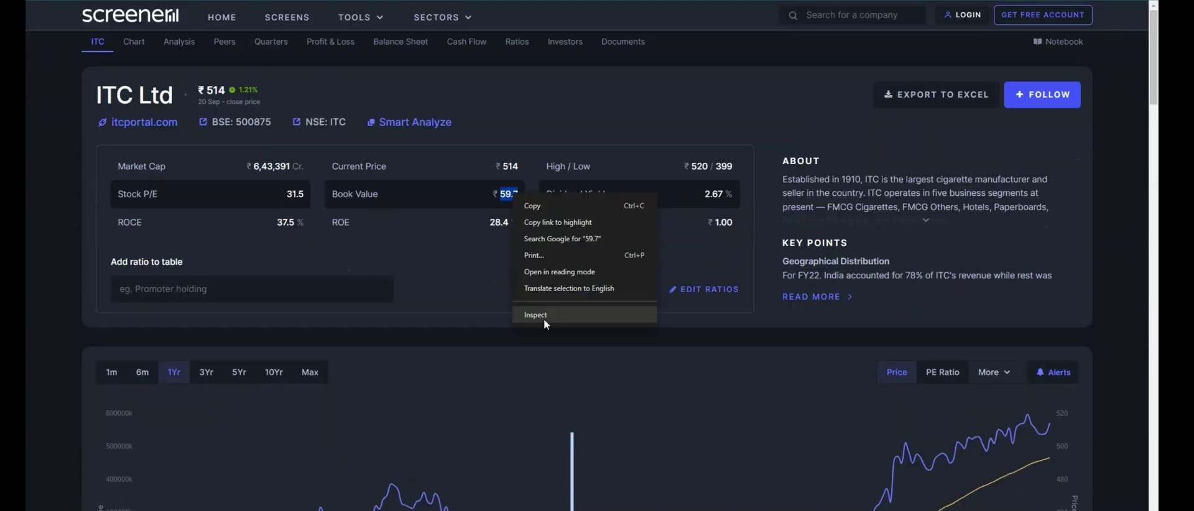
{"action": "left_click", "coordinate": [543, 317]}
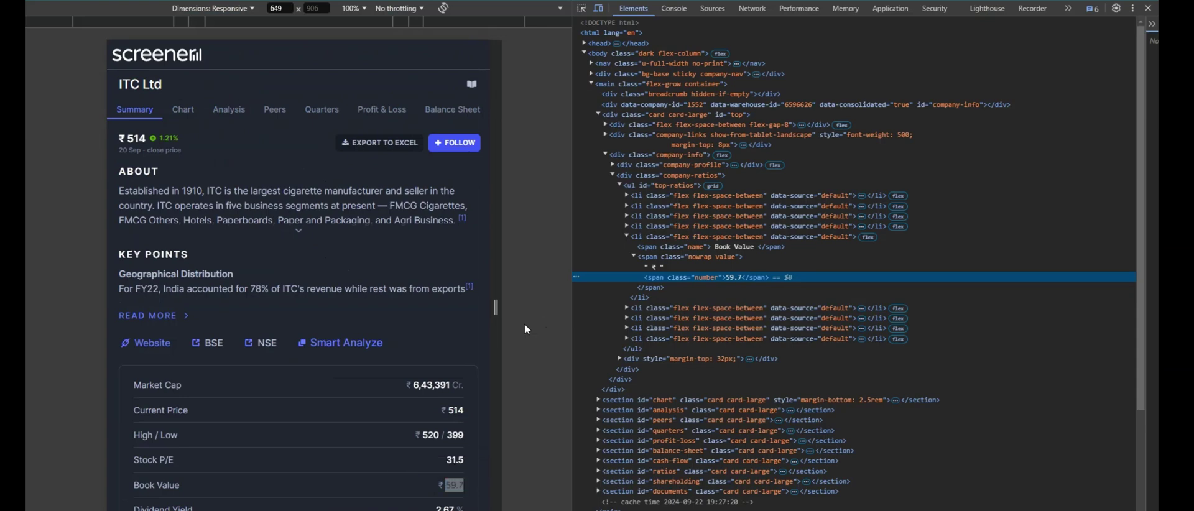
{"action": "right_click", "coordinate": [575, 277]}
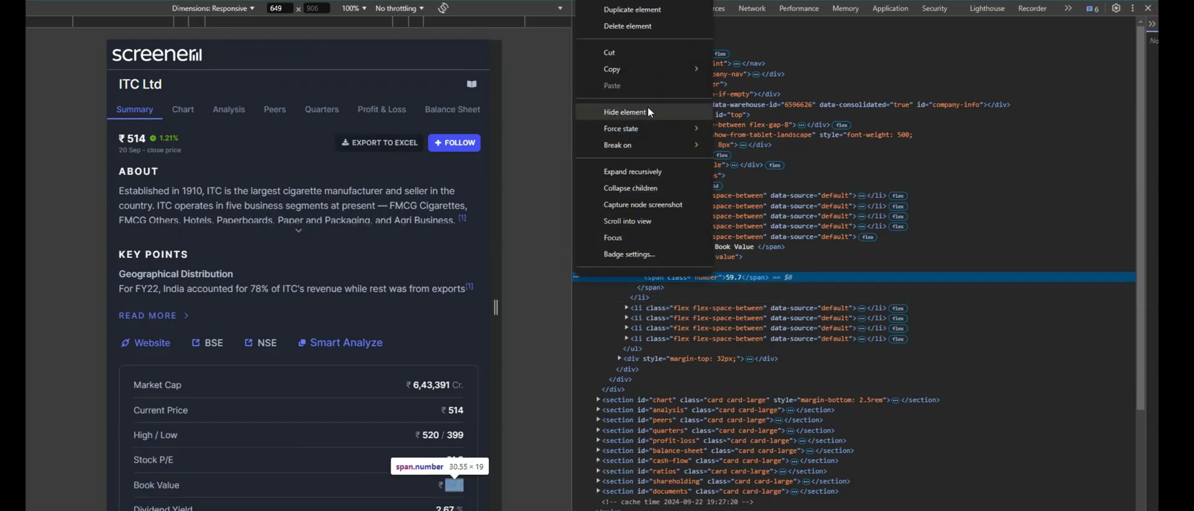
{"action": "mouse_move", "coordinate": [664, 69]}
{"action": "left_click", "coordinate": [742, 179]}
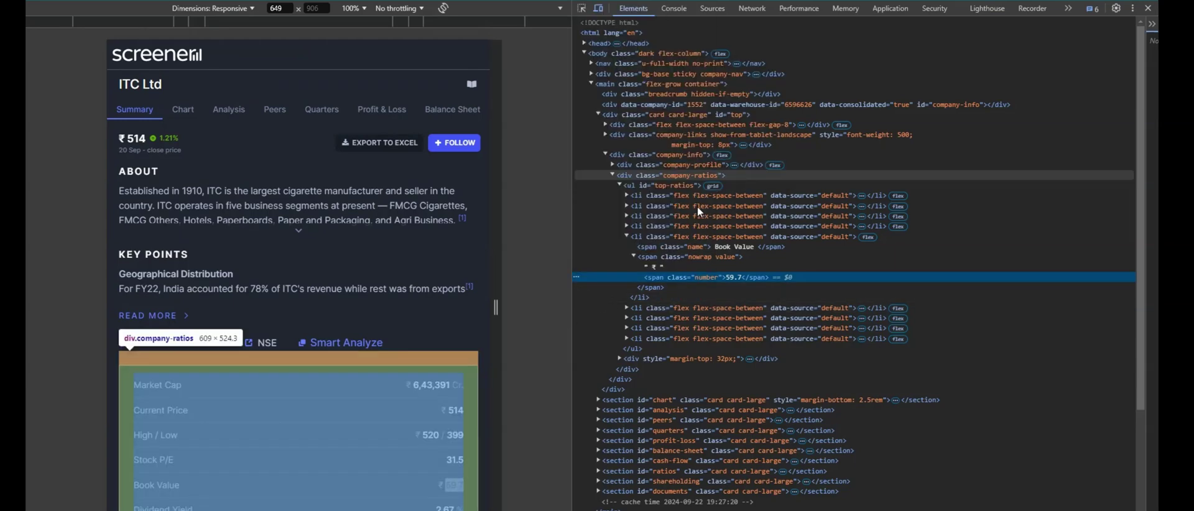
{"action": "left_click", "coordinate": [1149, 8]}
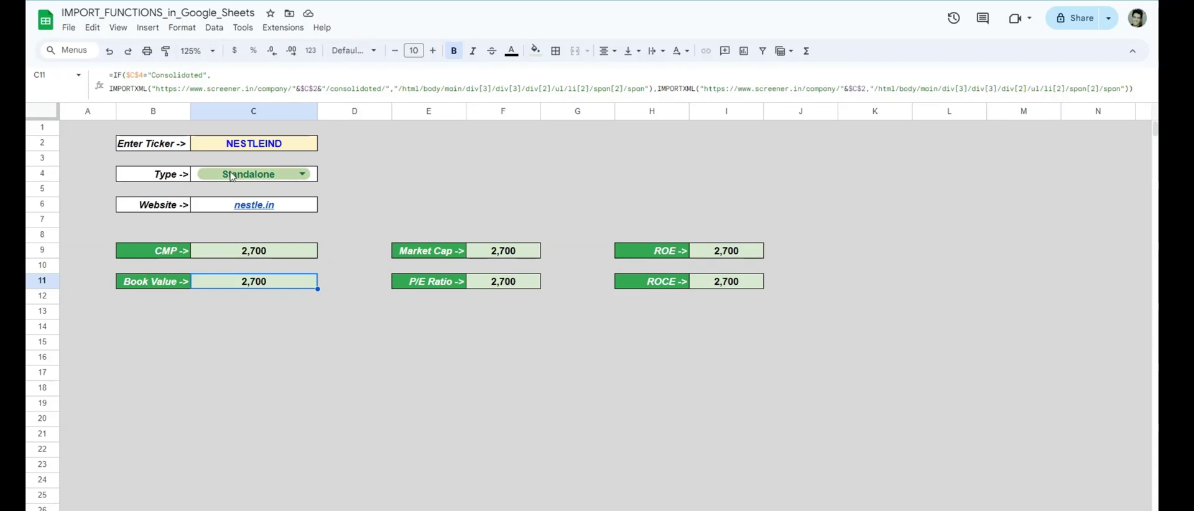
Back in Google Sheets, replace the XPath in C11's consolidated IMPORTXML with the copied /html/body/main/div[3]/div[3]/div[2]/ul/li[5]/span[2]/span
{"action": "key", "text": "F11"}
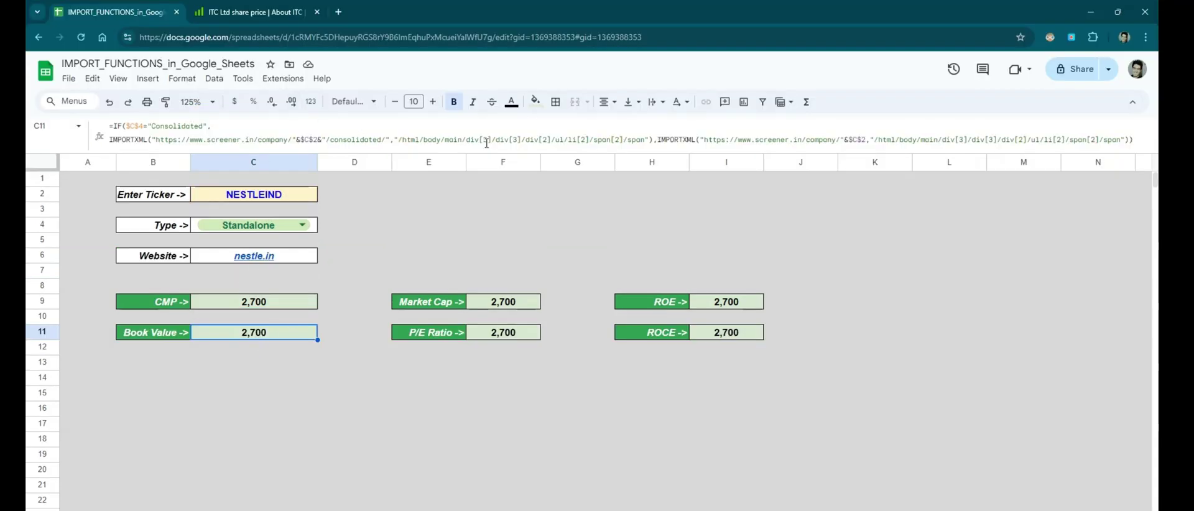
{"action": "left_click", "coordinate": [666, 161]}
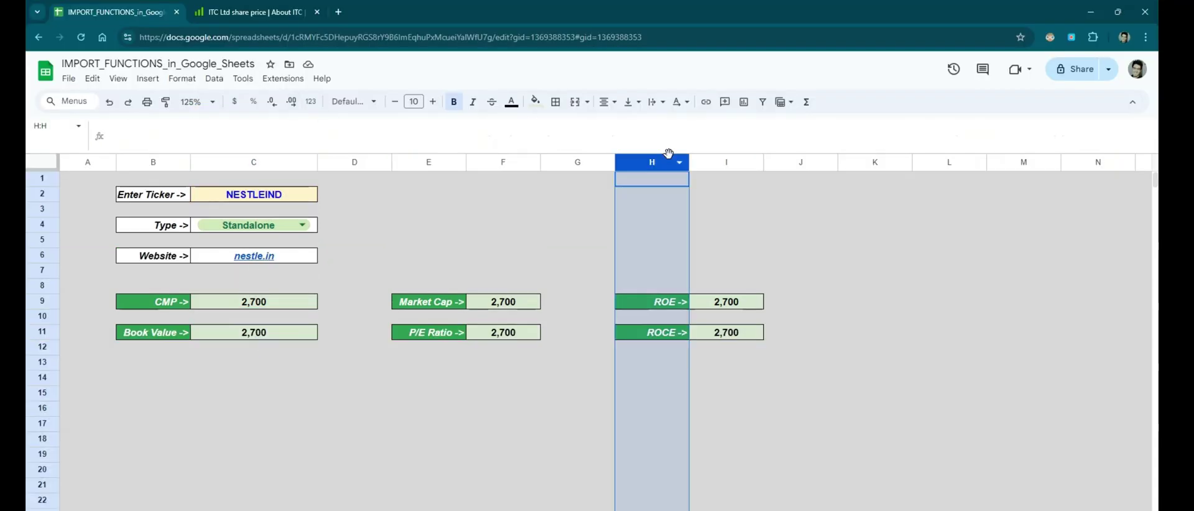
{"action": "left_click", "coordinate": [248, 334]}
{"action": "left_click_drag", "start_coordinate": [457, 153], "coordinate": [460, 204]}
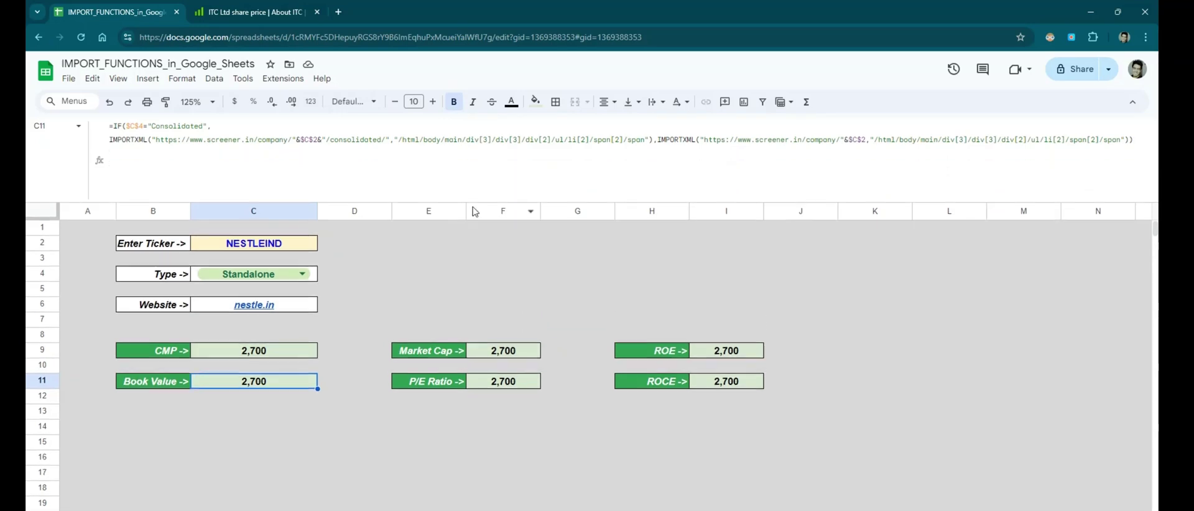
{"action": "left_click_drag", "start_coordinate": [645, 143], "coordinate": [400, 143]}
{"action": "key", "text": "ctrl+v"}
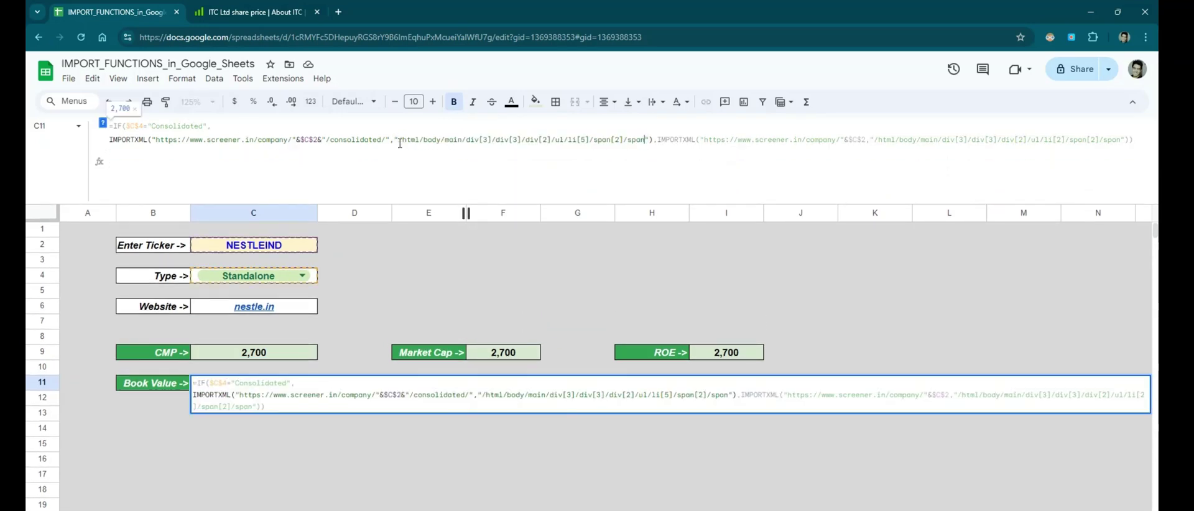
Replace the XPath in C11's standalone IMPORTXML with /html/body/main/div[3]/div[3]/div[2]/ul/li[5]/span[2]/span, commit the formula and collapse the formula bar
{"action": "double_click", "coordinate": [1119, 139]}
{"action": "left_click", "coordinate": [1122, 141]}
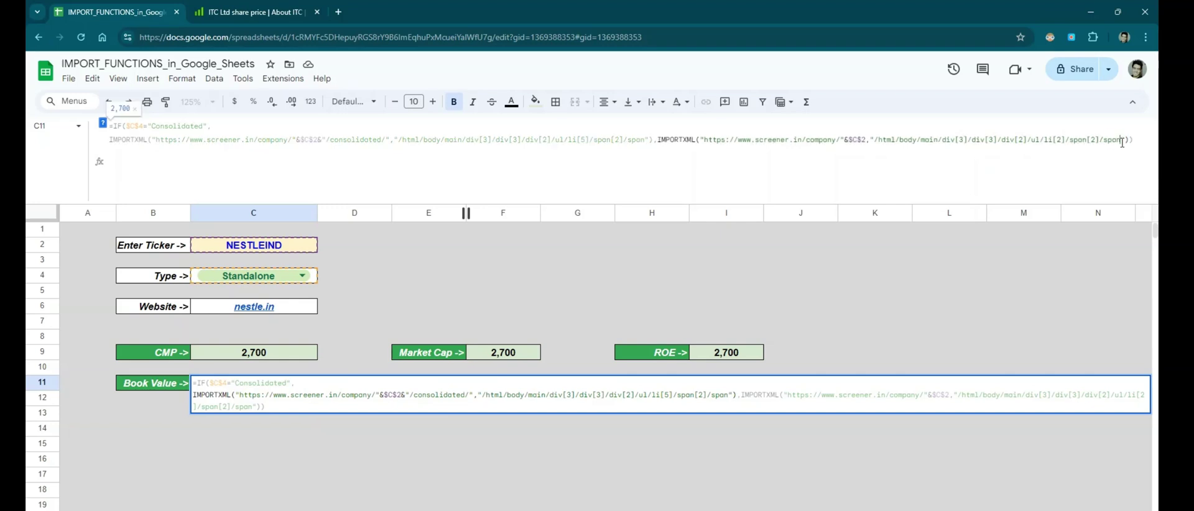
{"action": "left_click_drag", "start_coordinate": [1117, 141], "coordinate": [872, 139]}
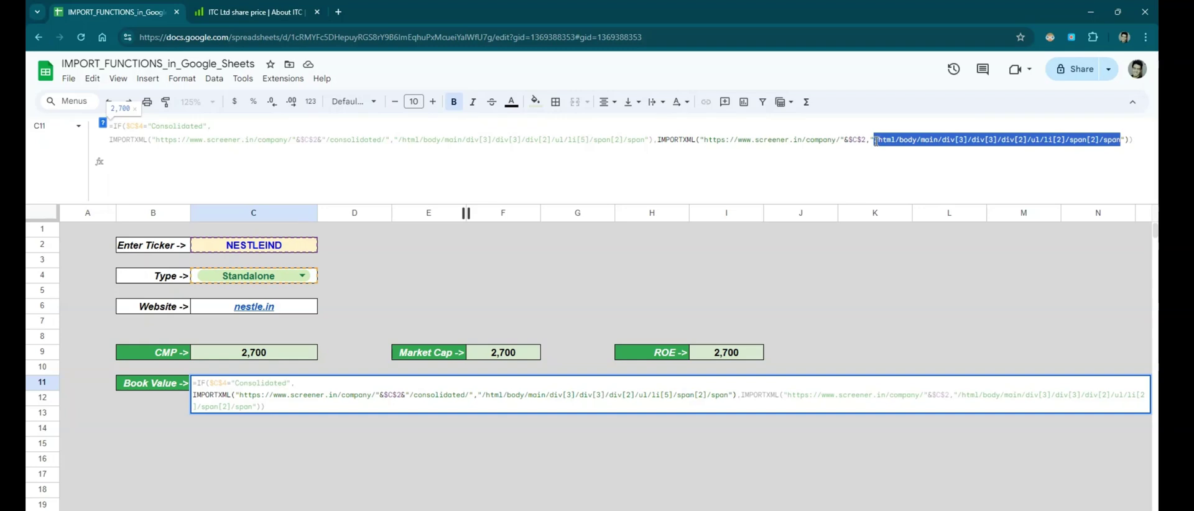
{"action": "key", "text": "ctrl+v"}
{"action": "key", "text": "Return"}
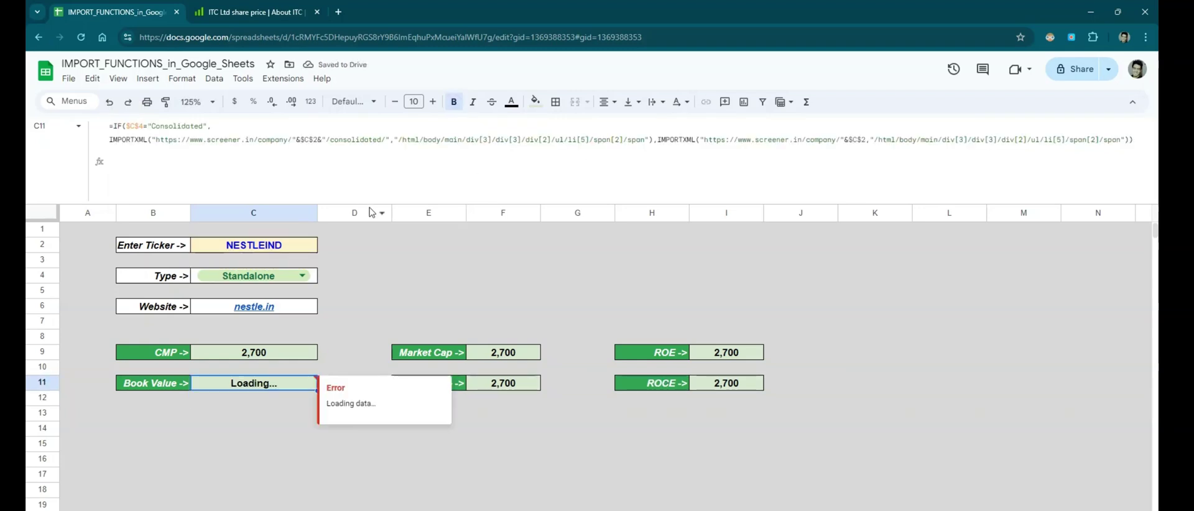
{"action": "left_click_drag", "start_coordinate": [371, 204], "coordinate": [372, 125]}
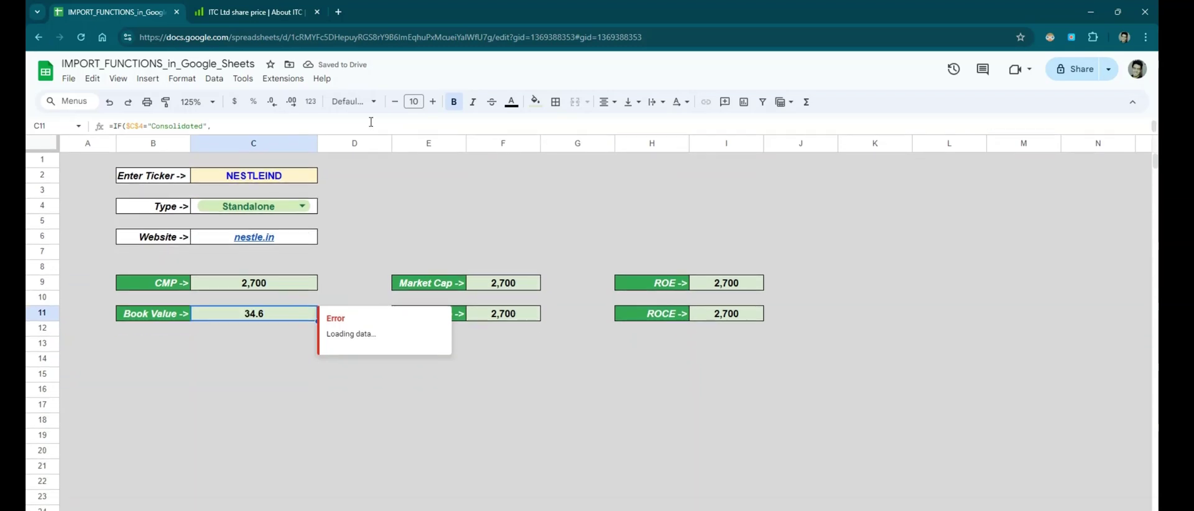
Set the ticker in C2 to ITC and compare the sheet's Book Value with the one on Screener.in's ITC page
{"action": "left_click", "coordinate": [267, 179]}
{"action": "type", "text": "ITC"}
{"action": "key", "text": "Return"}
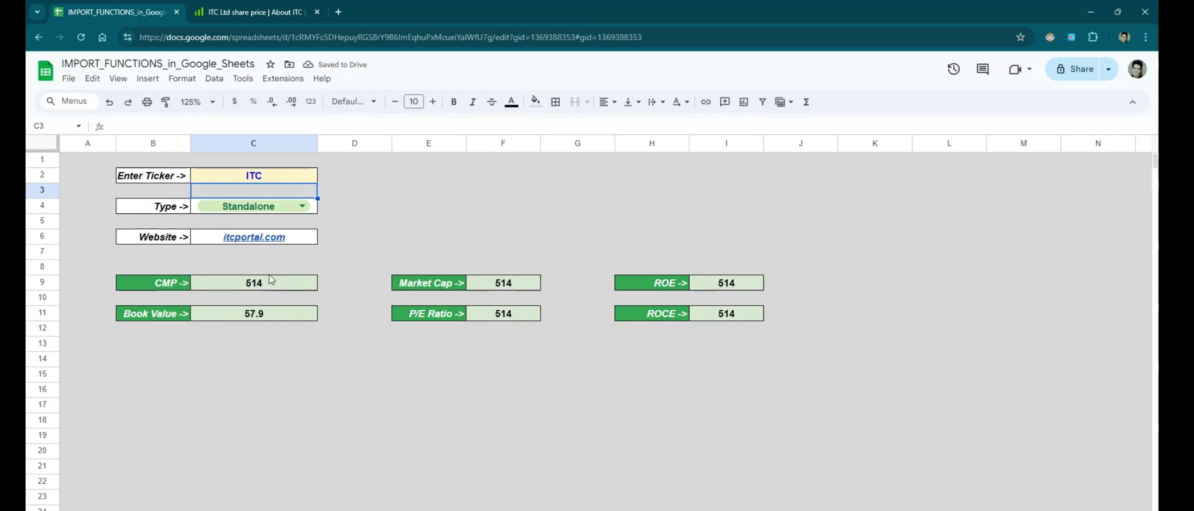
{"action": "key", "text": "ctrl+Tab"}
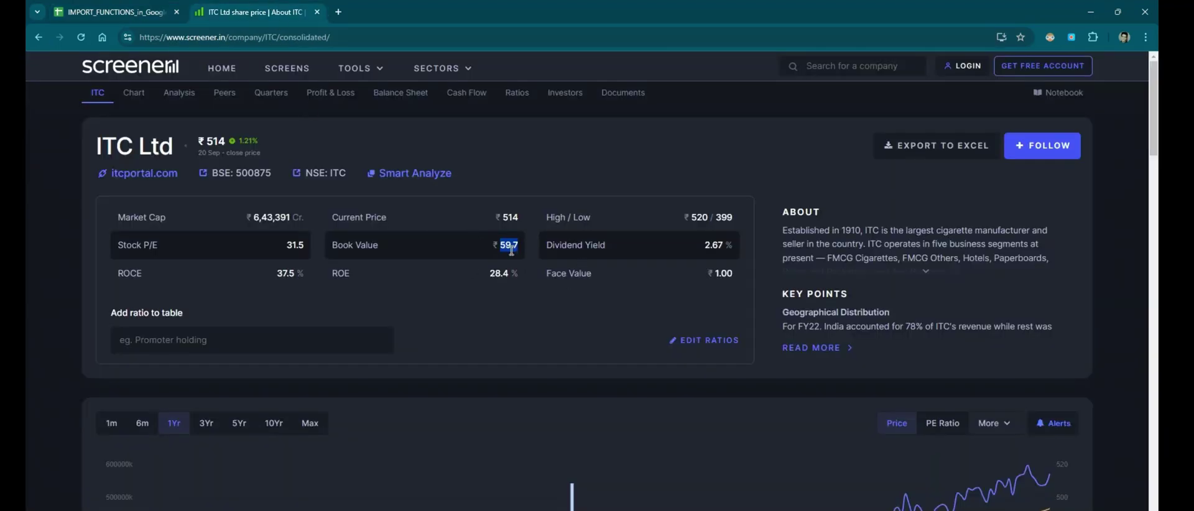
{"action": "key", "text": "ctrl+Tab"}
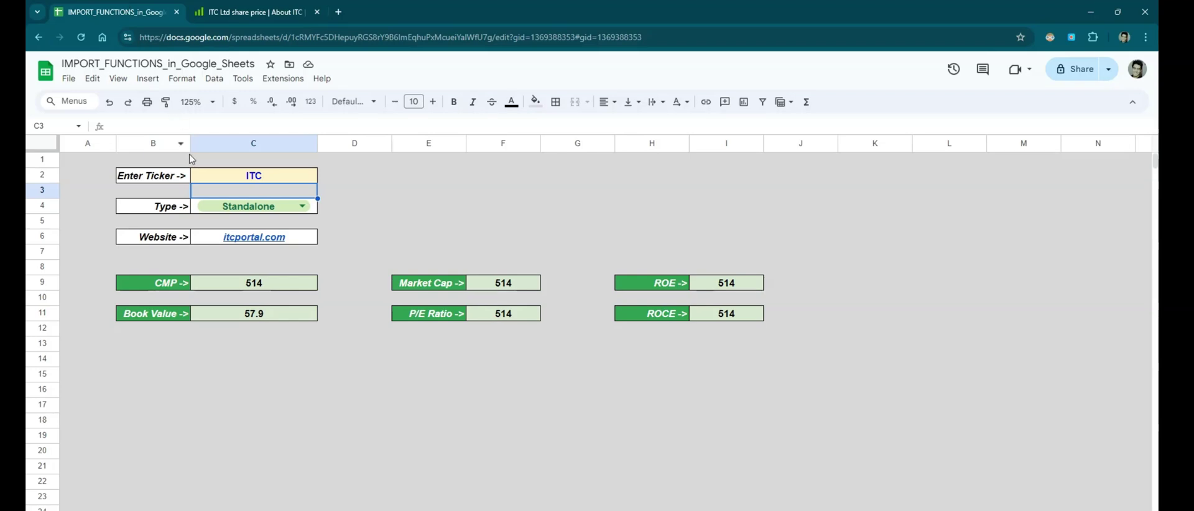
Set the Type dropdown in C4 to Consolidated
{"action": "left_click", "coordinate": [260, 313]}
{"action": "left_click", "coordinate": [286, 211]}
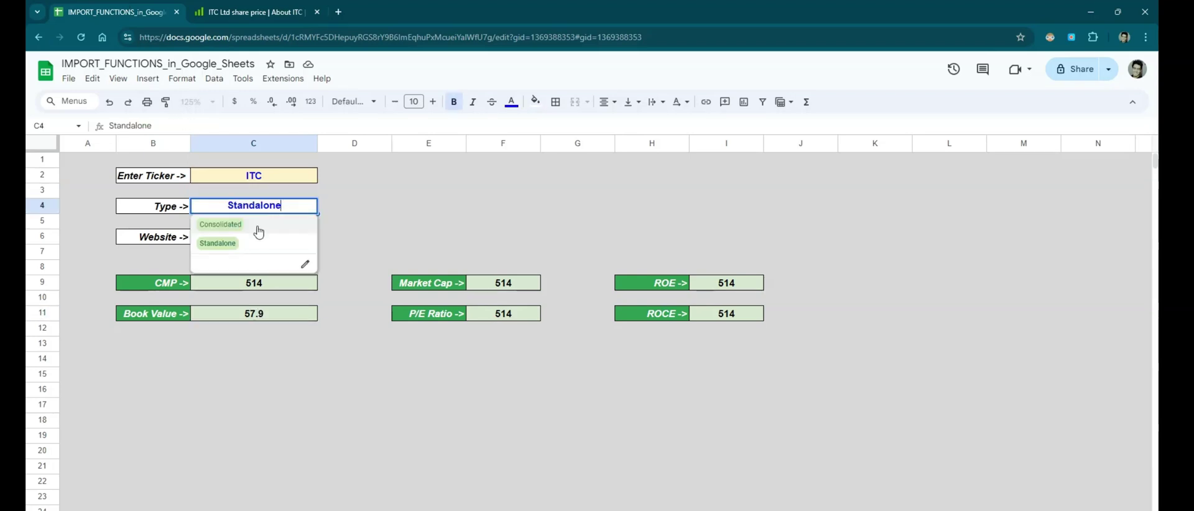
{"action": "left_click", "coordinate": [258, 232]}
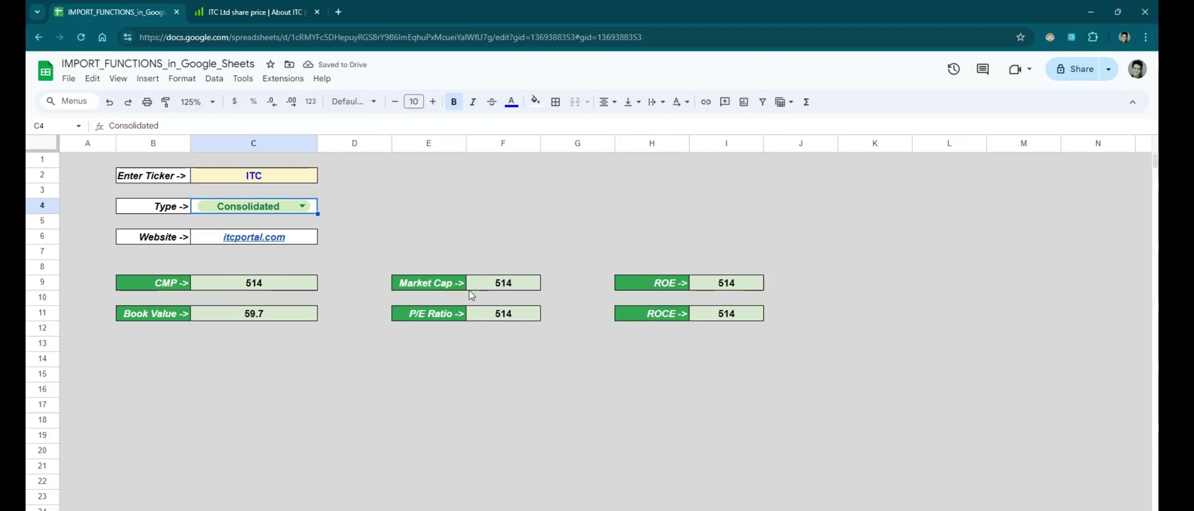
Switch to Screener.in, inspect the Market Cap number on the ITC page, copy its full XPath and close the developer tools
{"action": "left_click", "coordinate": [248, 13]}
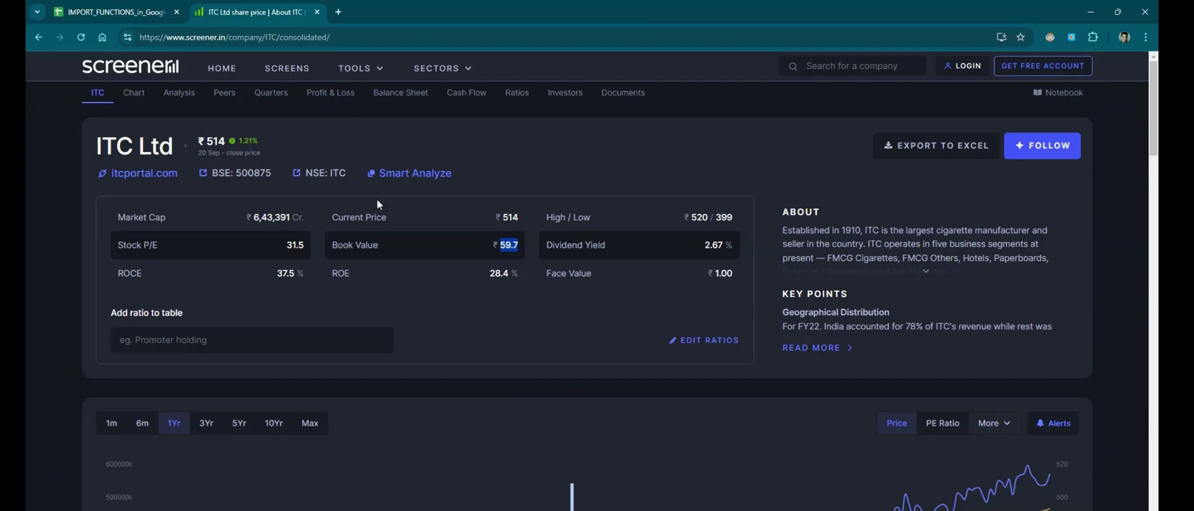
{"action": "left_click_drag", "start_coordinate": [250, 215], "coordinate": [290, 215]}
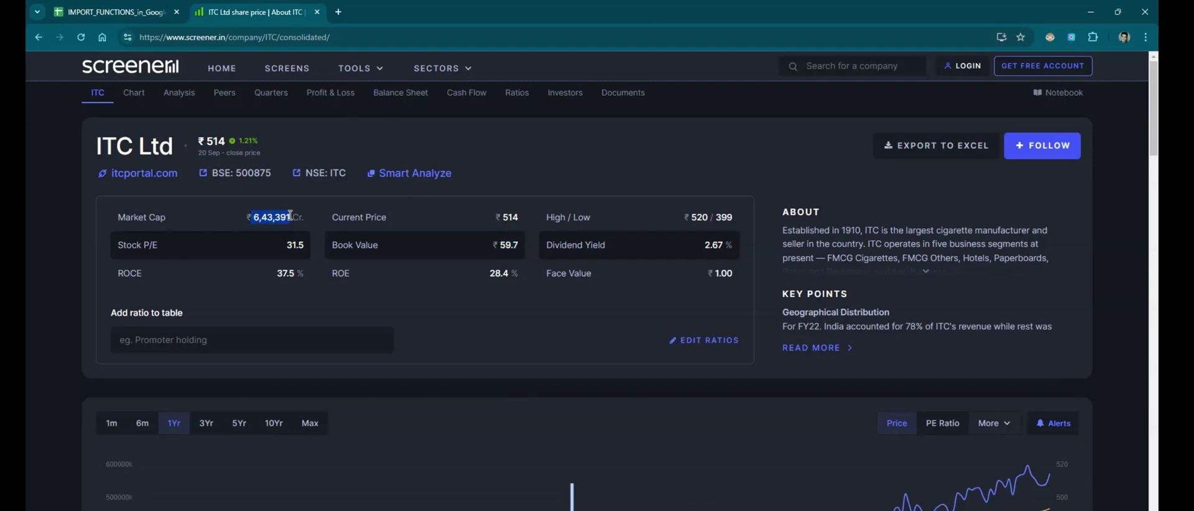
{"action": "right_click", "coordinate": [275, 222]}
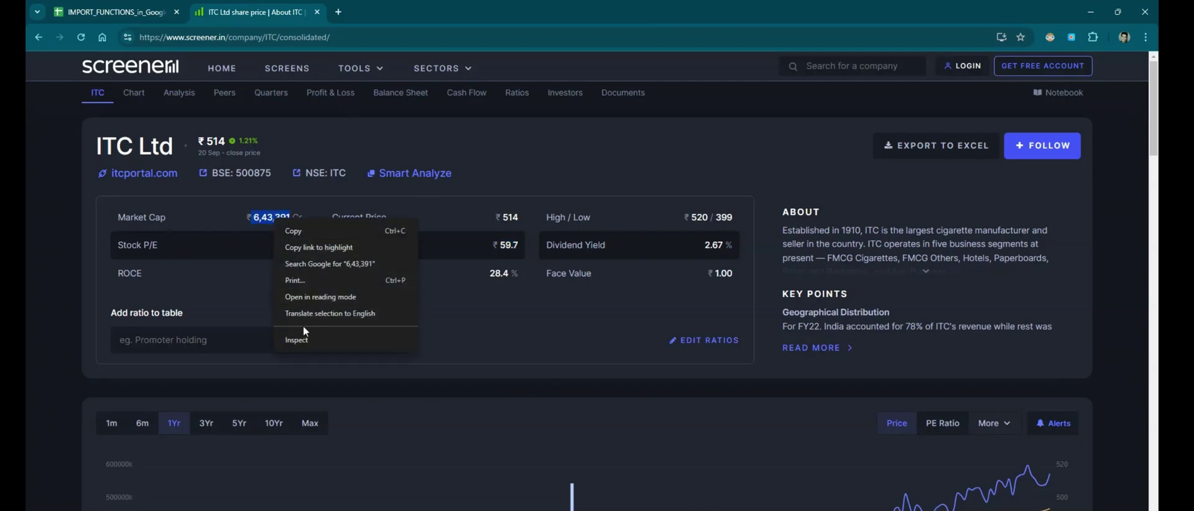
{"action": "left_click", "coordinate": [307, 334]}
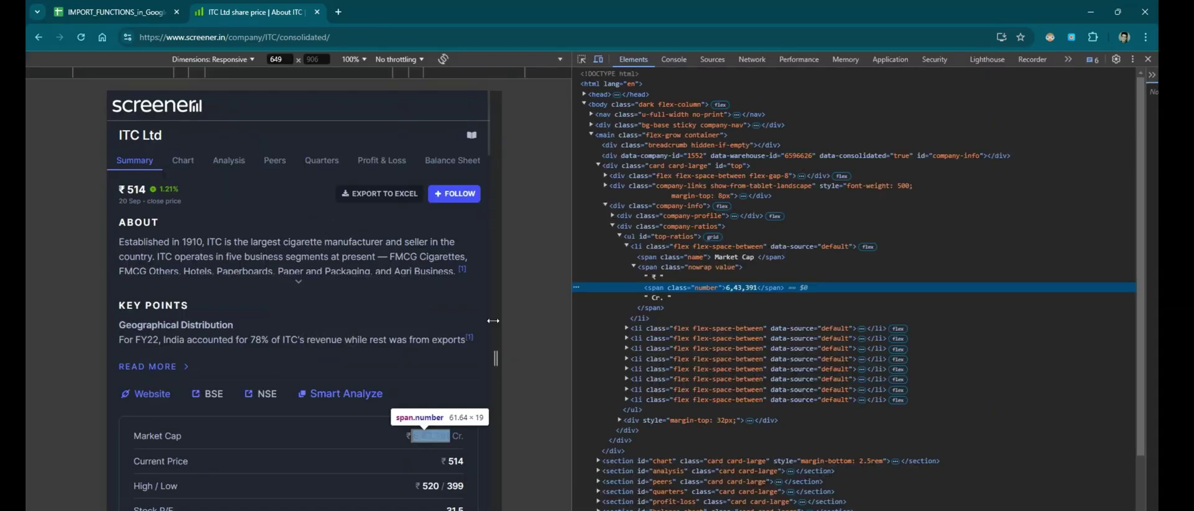
{"action": "right_click", "coordinate": [577, 290]}
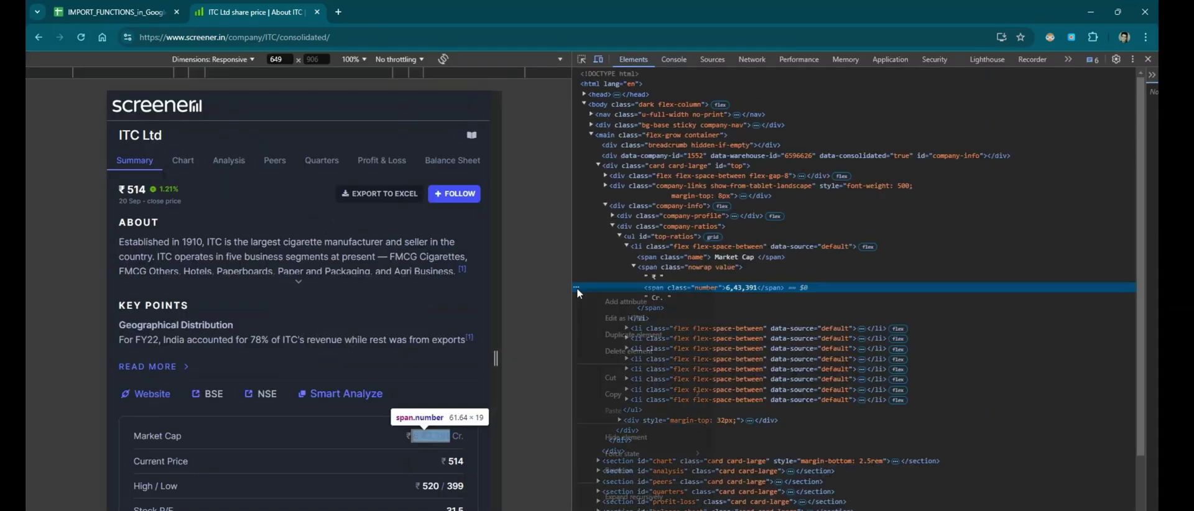
{"action": "mouse_move", "coordinate": [684, 394]}
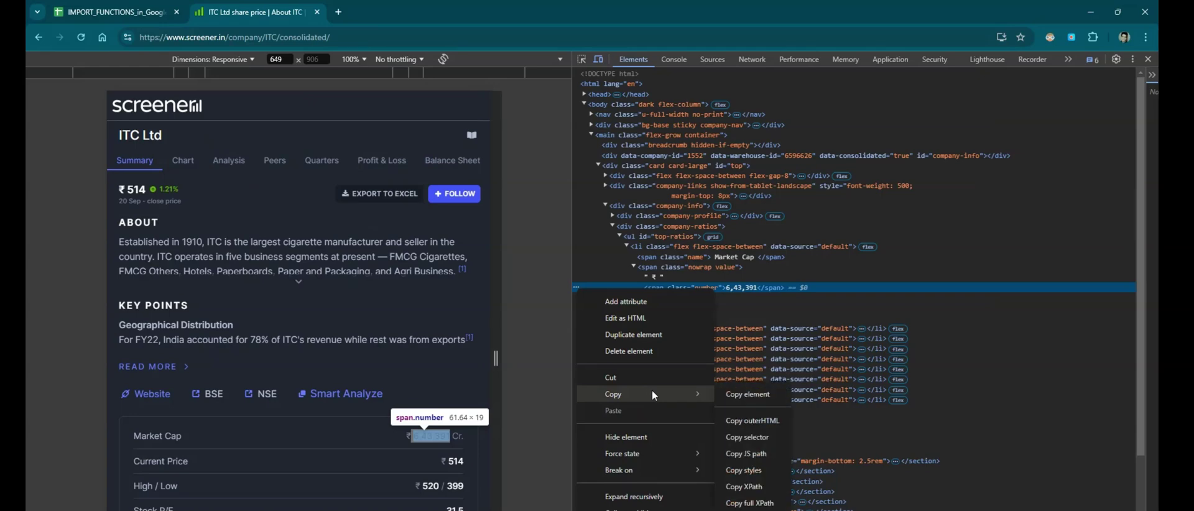
{"action": "left_click", "coordinate": [748, 504]}
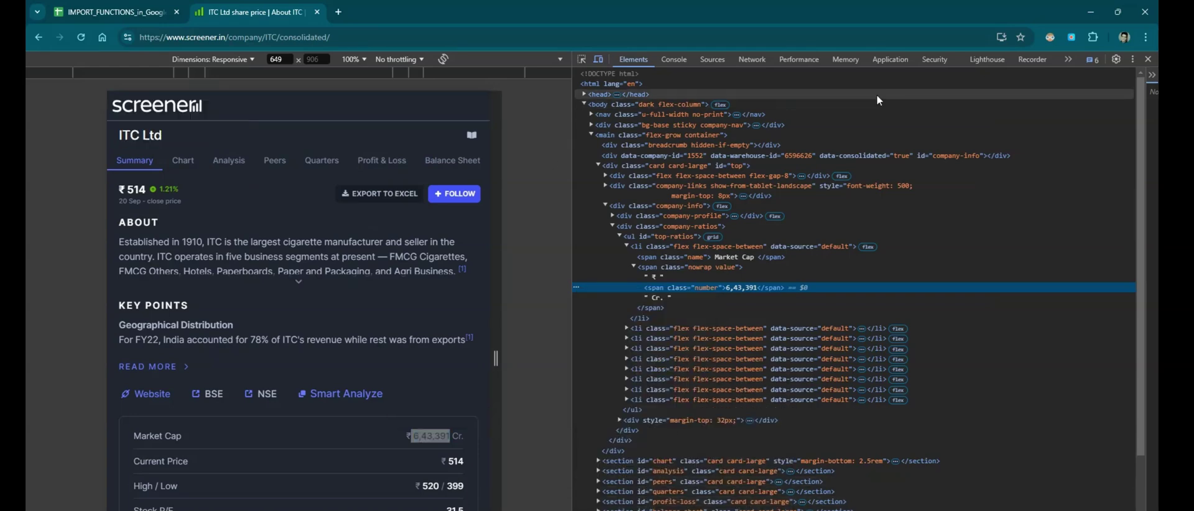
{"action": "left_click", "coordinate": [1147, 58]}
Back in Google Sheets, replace both XPaths in Market Cap cell F9's formula with the copied /html/body/main/div[3]/div[3]/div[2]/ul/li[1]/span[2]/span
{"action": "left_click", "coordinate": [123, 7]}
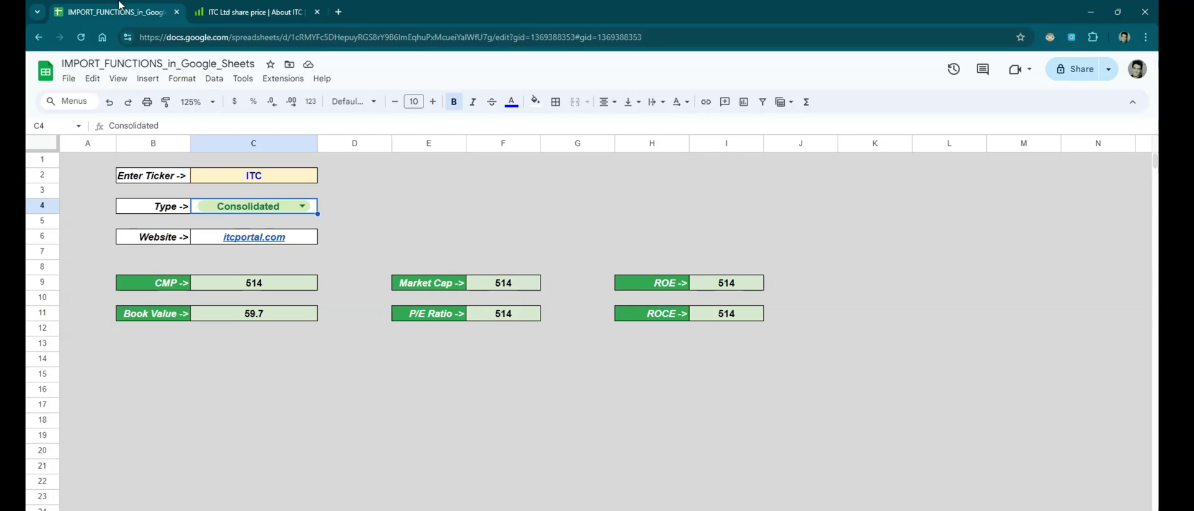
{"action": "left_click", "coordinate": [508, 287]}
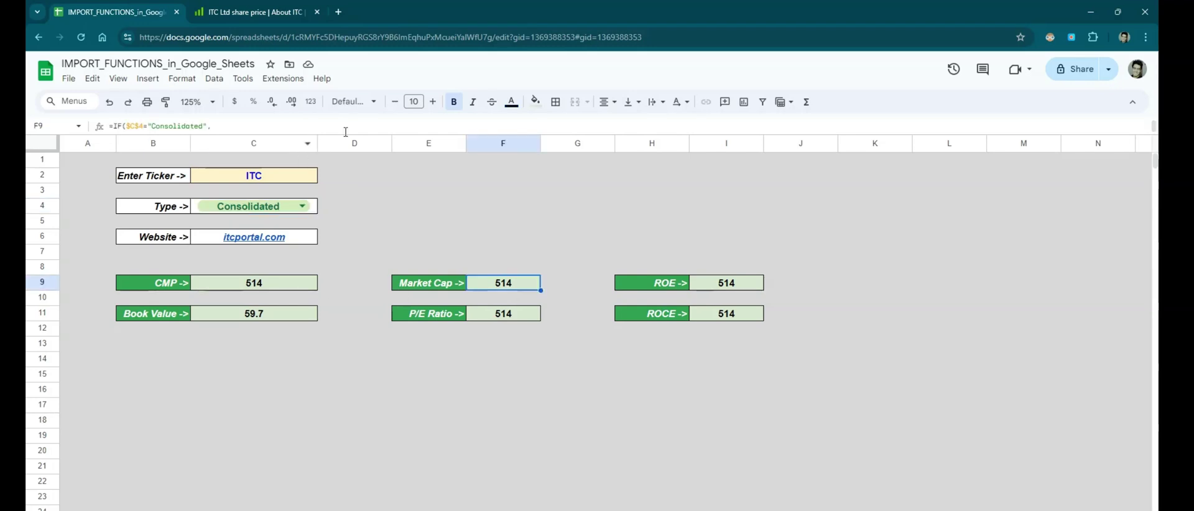
{"action": "left_click_drag", "start_coordinate": [345, 136], "coordinate": [343, 195]}
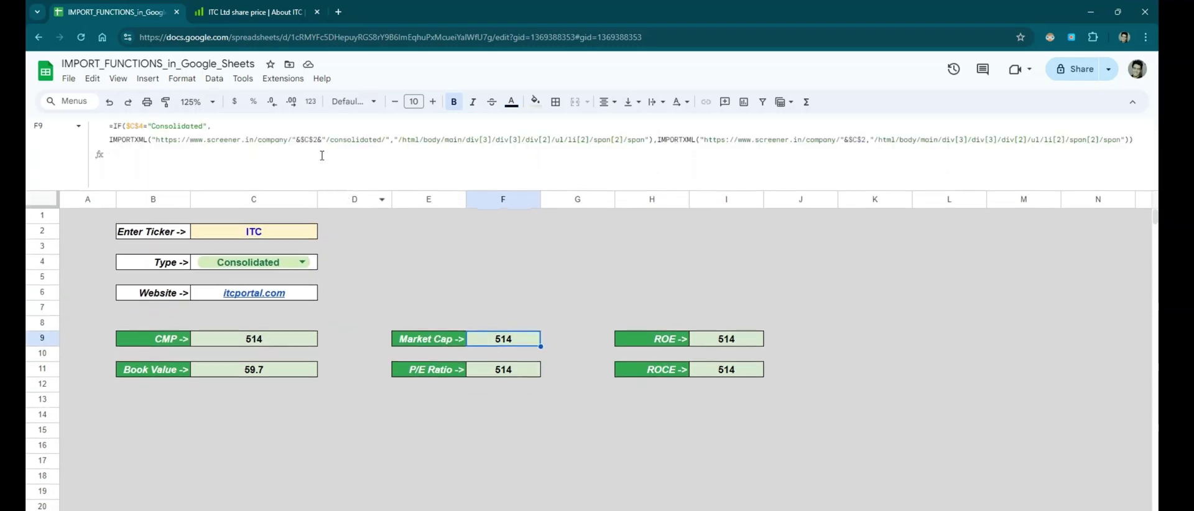
{"action": "left_click_drag", "start_coordinate": [648, 143], "coordinate": [403, 140]}
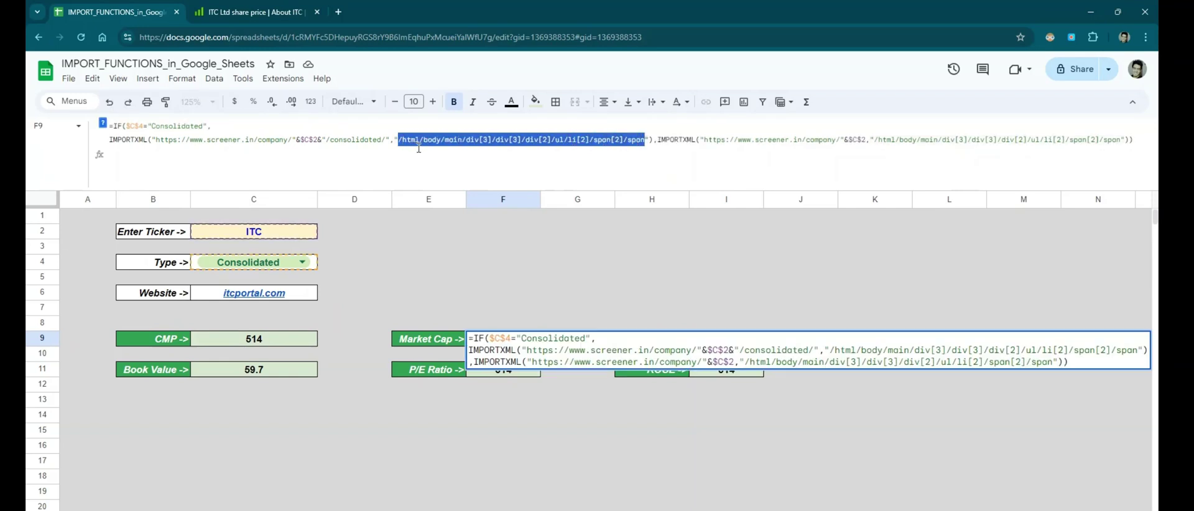
{"action": "key", "text": "ctrl+v"}
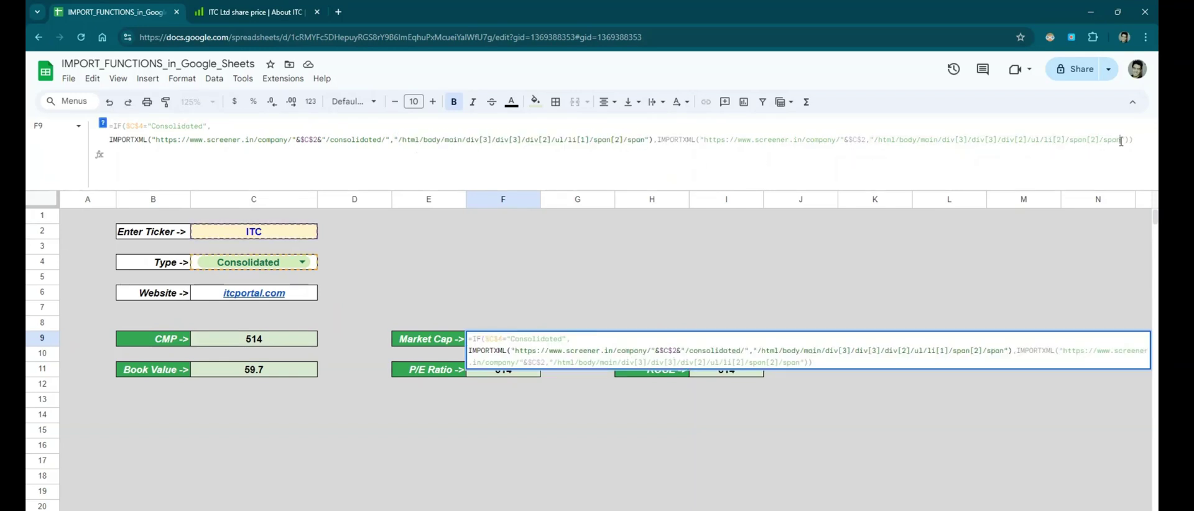
{"action": "left_click_drag", "start_coordinate": [1121, 141], "coordinate": [873, 143]}
{"action": "key", "text": "ctrl+v"}
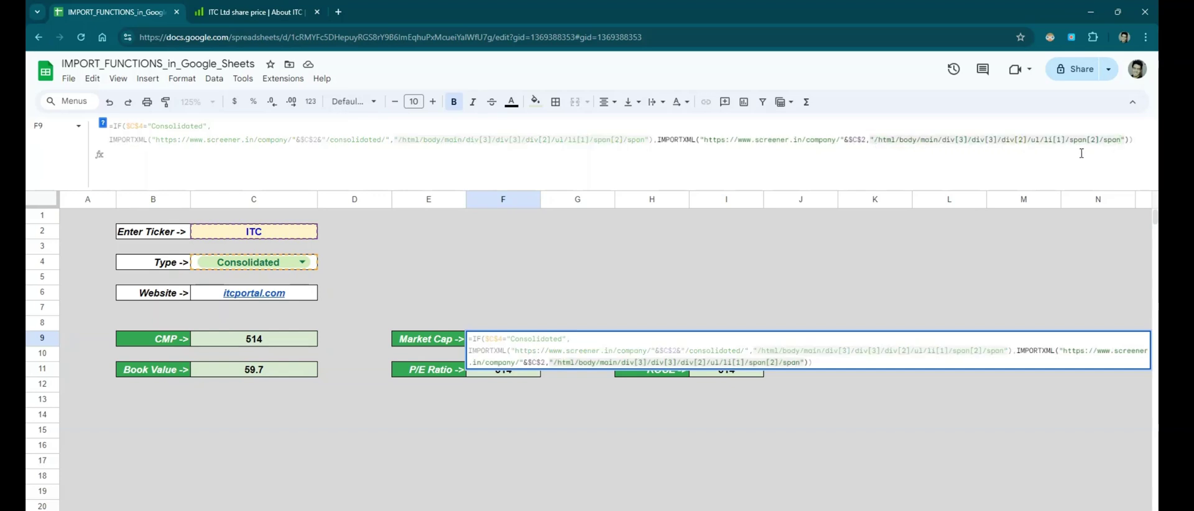
{"action": "left_click", "coordinate": [1139, 143]}
{"action": "key", "text": "Return"}
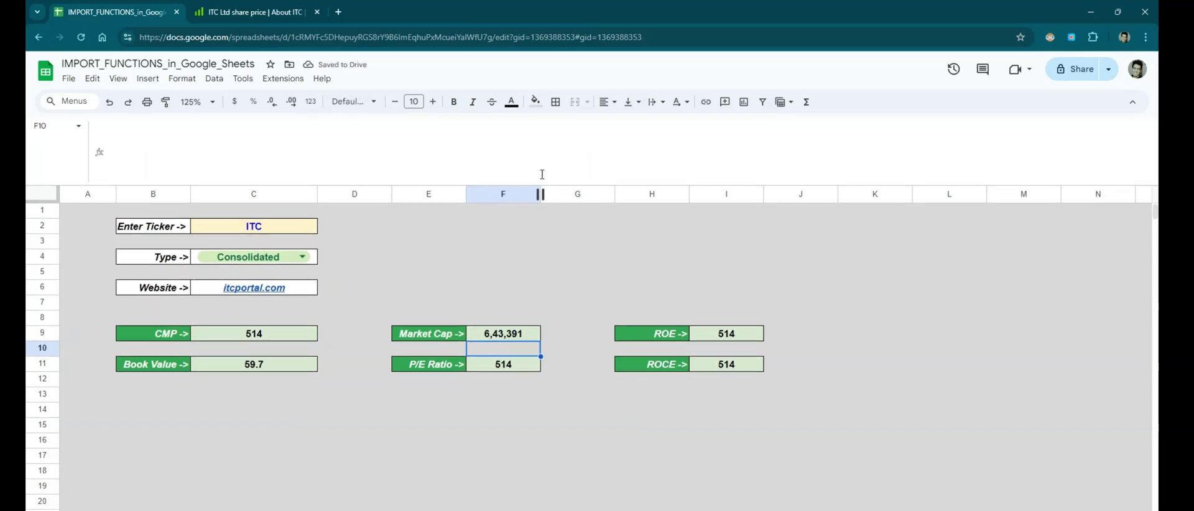
{"action": "left_click_drag", "start_coordinate": [539, 191], "coordinate": [541, 142]}
{"action": "left_click", "coordinate": [515, 286]}
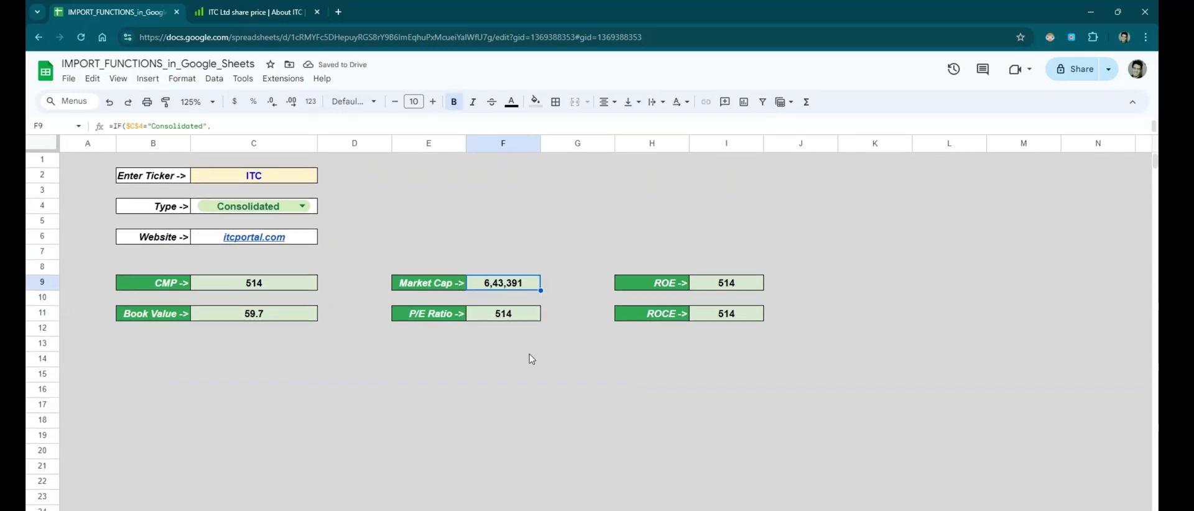
Select P/E Ratio cell F11, copy the full XPath of the Stock P/E number on Screener.in's ITC page and close the developer tools
{"action": "left_click", "coordinate": [520, 316]}
{"action": "left_click", "coordinate": [225, 9]}
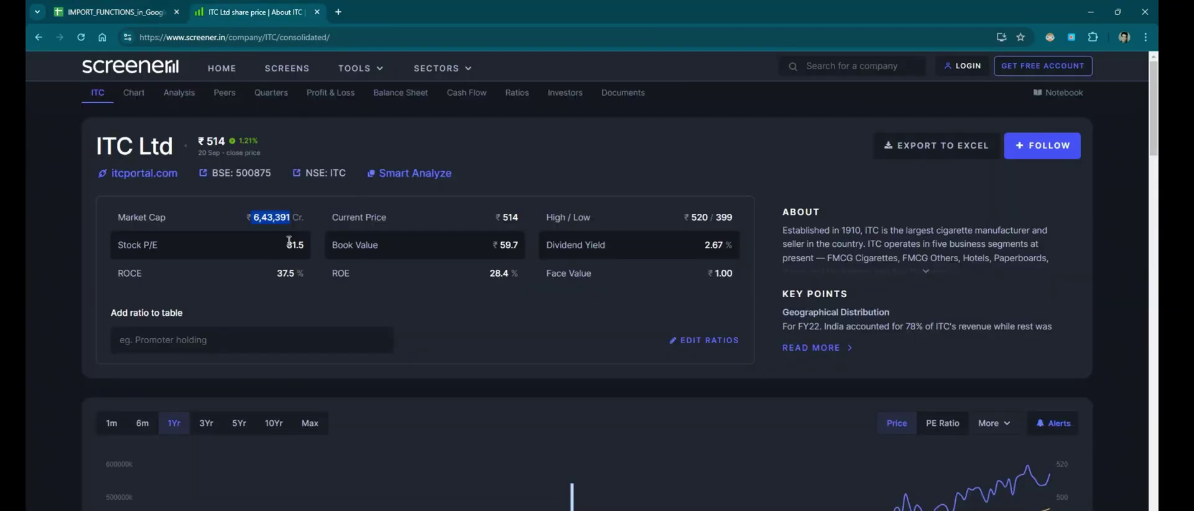
{"action": "left_click_drag", "start_coordinate": [286, 244], "coordinate": [303, 245]}
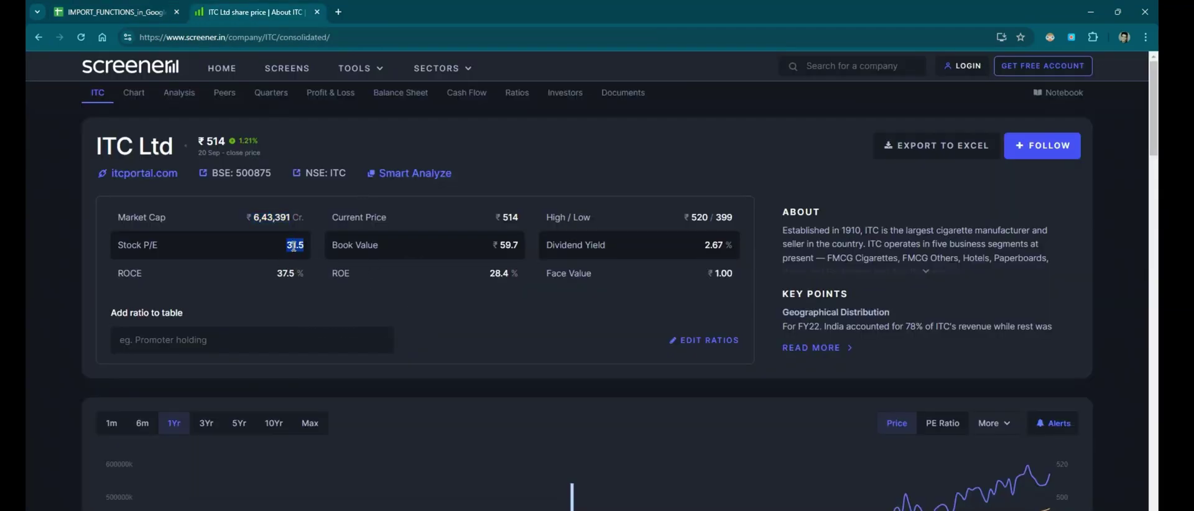
{"action": "right_click", "coordinate": [293, 247]}
{"action": "left_click", "coordinate": [321, 367]}
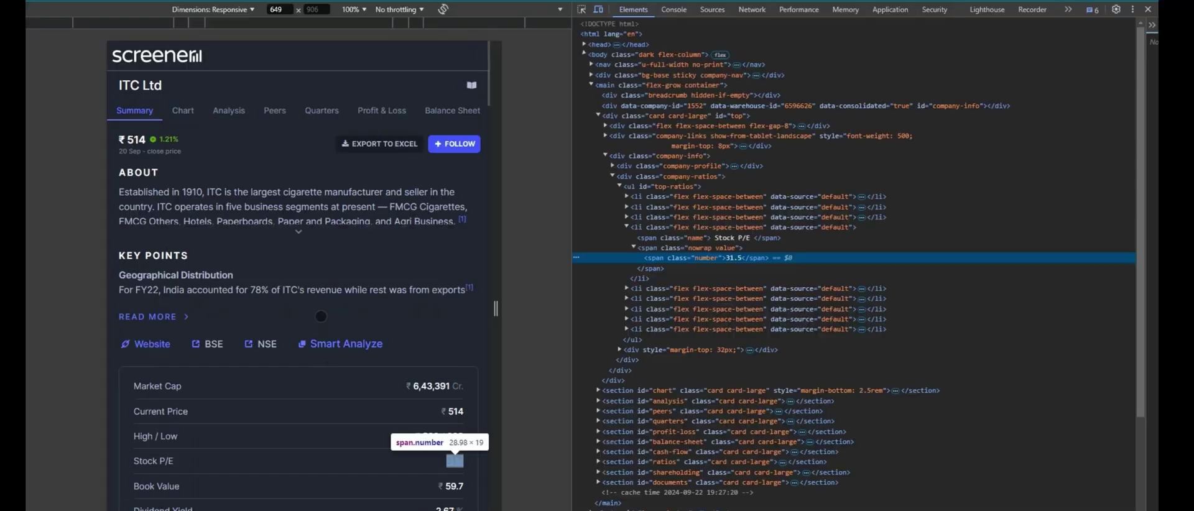
{"action": "left_click", "coordinate": [576, 256]}
{"action": "mouse_move", "coordinate": [643, 358]}
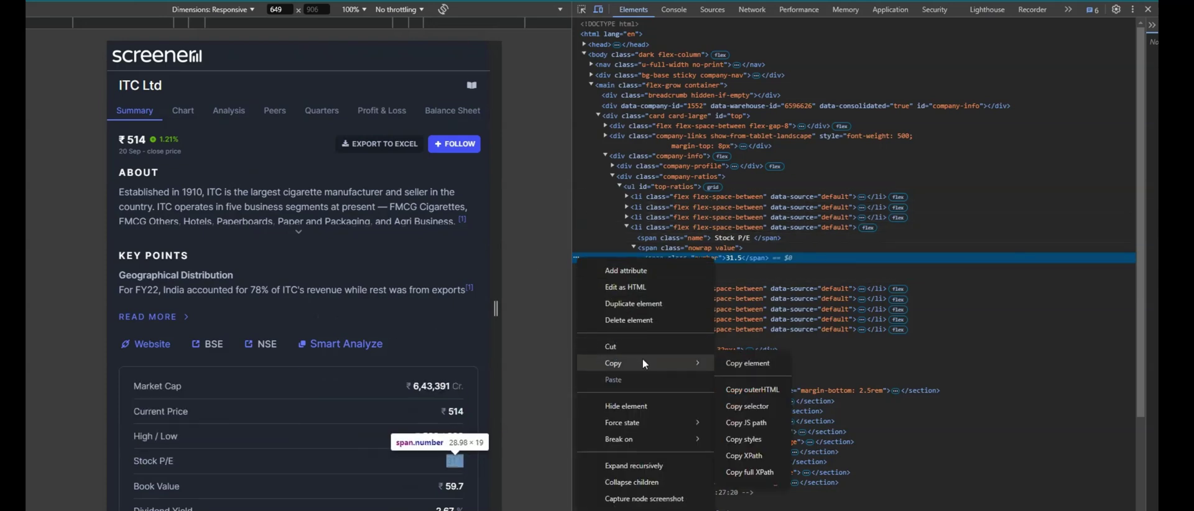
{"action": "left_click", "coordinate": [771, 472]}
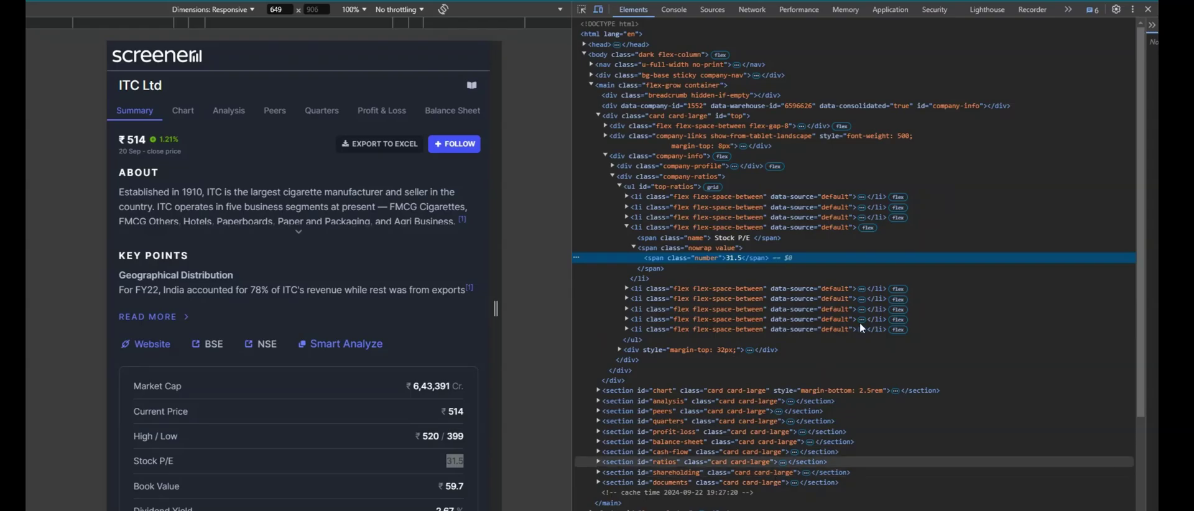
{"action": "left_click", "coordinate": [1148, 9]}
{"action": "key", "text": "F11"}
Back in Google Sheets, replace both XPaths in F11's formula with the copied /html/body/main/div[3]/div[3]/div[2]/ul/li[4]/span[2]/span
{"action": "left_click", "coordinate": [115, 12]}
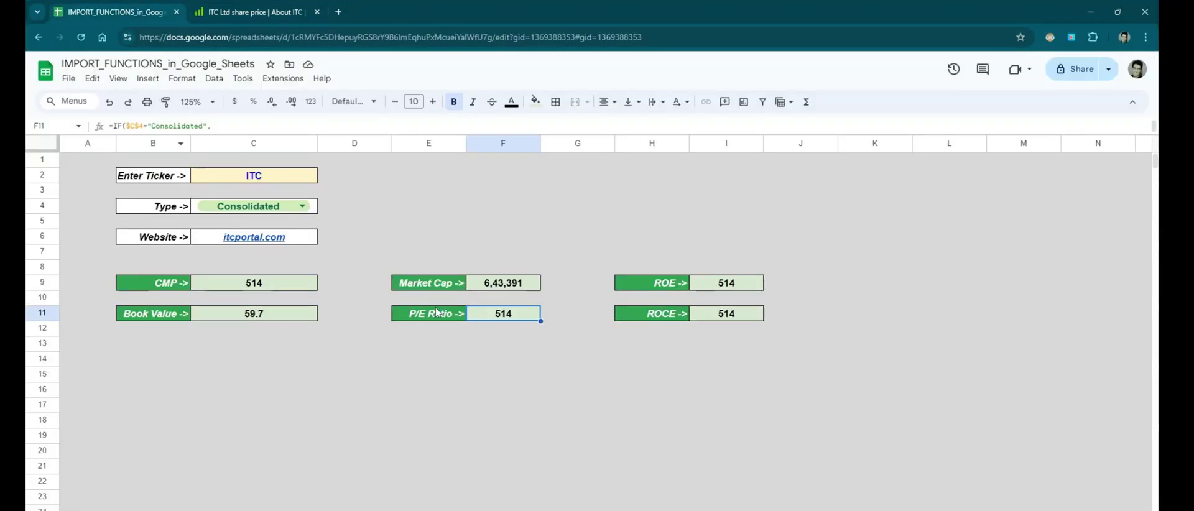
{"action": "left_click_drag", "start_coordinate": [264, 133], "coordinate": [517, 154]}
{"action": "left_click_drag", "start_coordinate": [645, 142], "coordinate": [399, 138]}
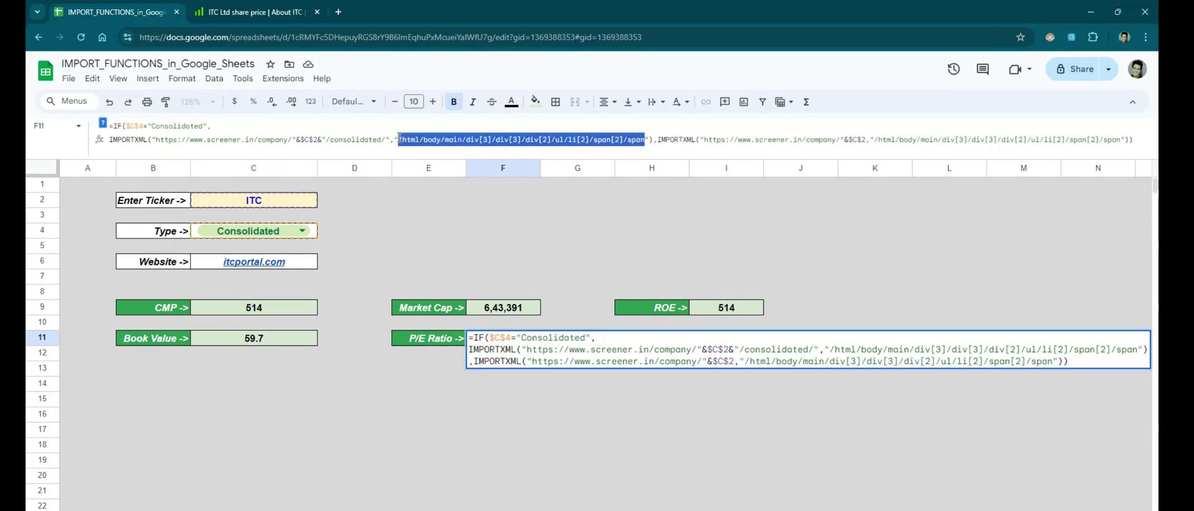
{"action": "key", "text": "ctrl+v"}
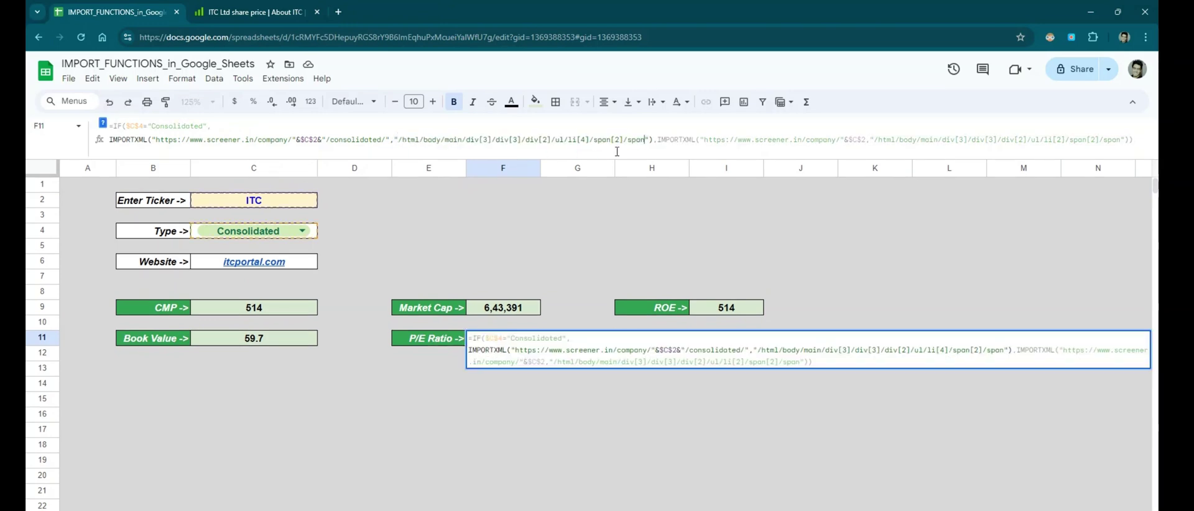
{"action": "left_click_drag", "start_coordinate": [1123, 142], "coordinate": [874, 141]}
{"action": "left_click", "coordinate": [1123, 141]}
{"action": "key", "text": "ctrl+v"}
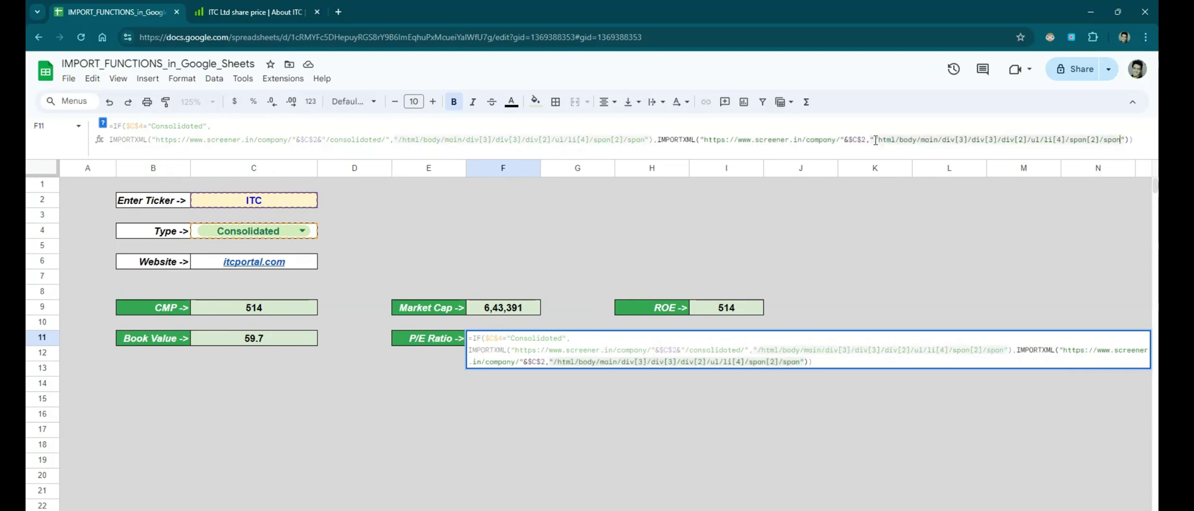
{"action": "key", "text": "Return"}
{"action": "key", "text": "Up"}
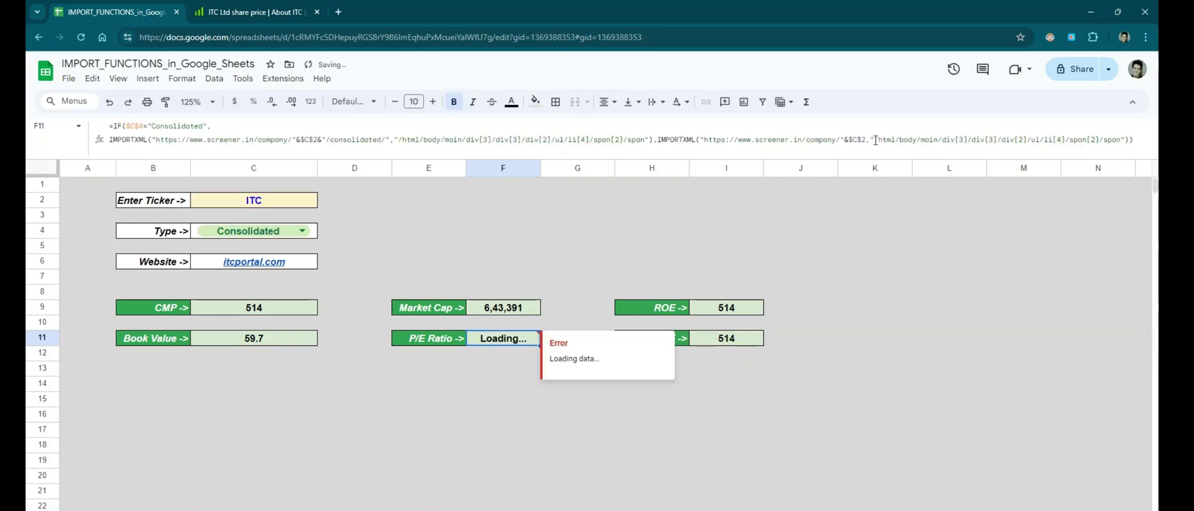
Select ROE cell I9, copy the full XPath of the ROE number on Screener.in's ITC page and close the developer tools
{"action": "key", "text": "Up"}
{"action": "key", "text": "Right"}
{"action": "key", "text": "Right"}
{"action": "key", "text": "Up"}
{"action": "key", "text": "Right"}
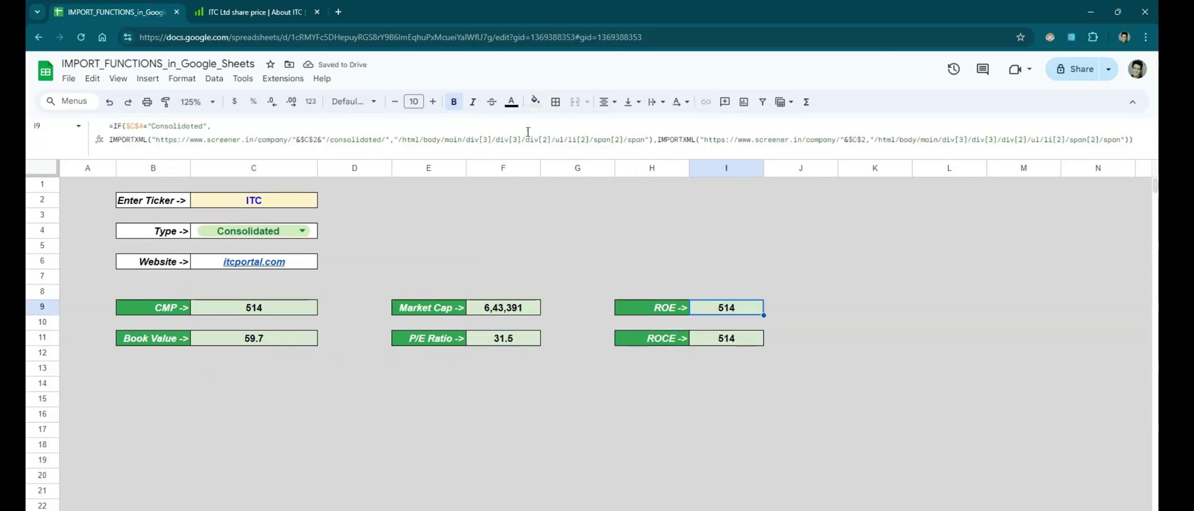
{"action": "left_click", "coordinate": [233, 7]}
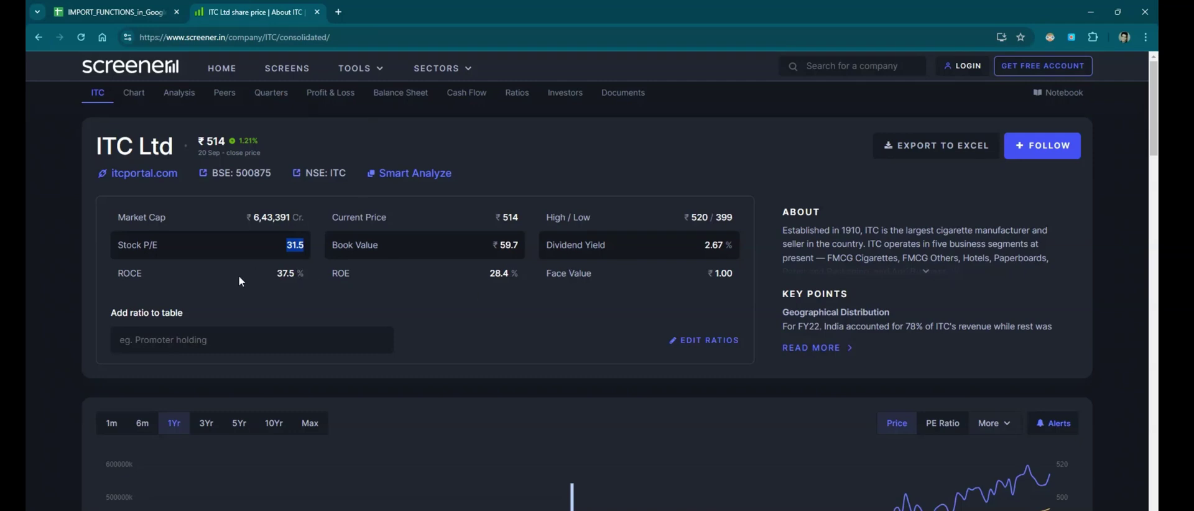
{"action": "left_click_drag", "start_coordinate": [490, 273], "coordinate": [506, 274]}
{"action": "right_click", "coordinate": [509, 274]}
{"action": "left_click", "coordinate": [525, 398]}
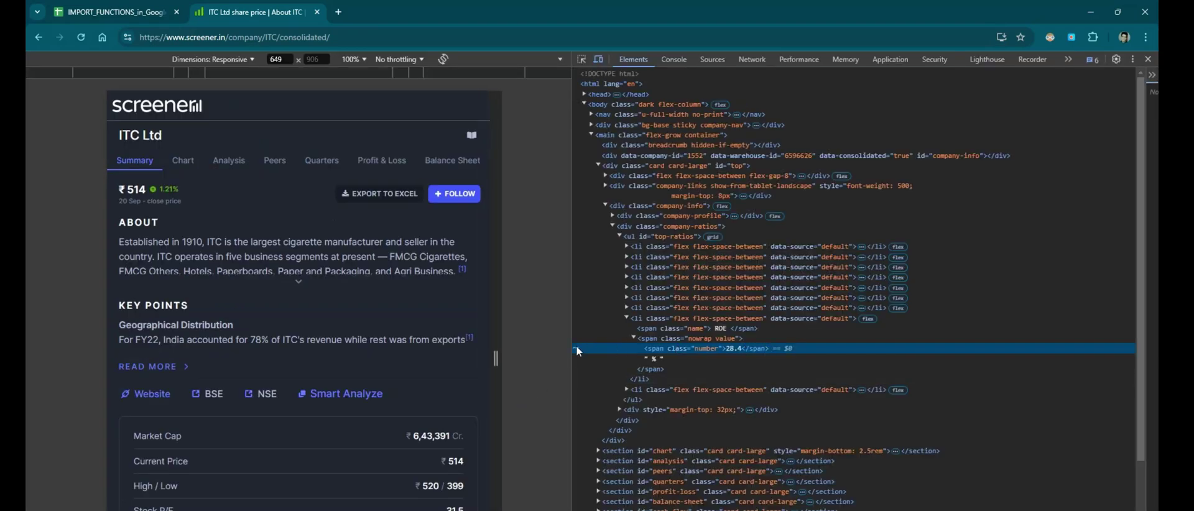
{"action": "left_click", "coordinate": [578, 349]}
{"action": "mouse_move", "coordinate": [666, 121]}
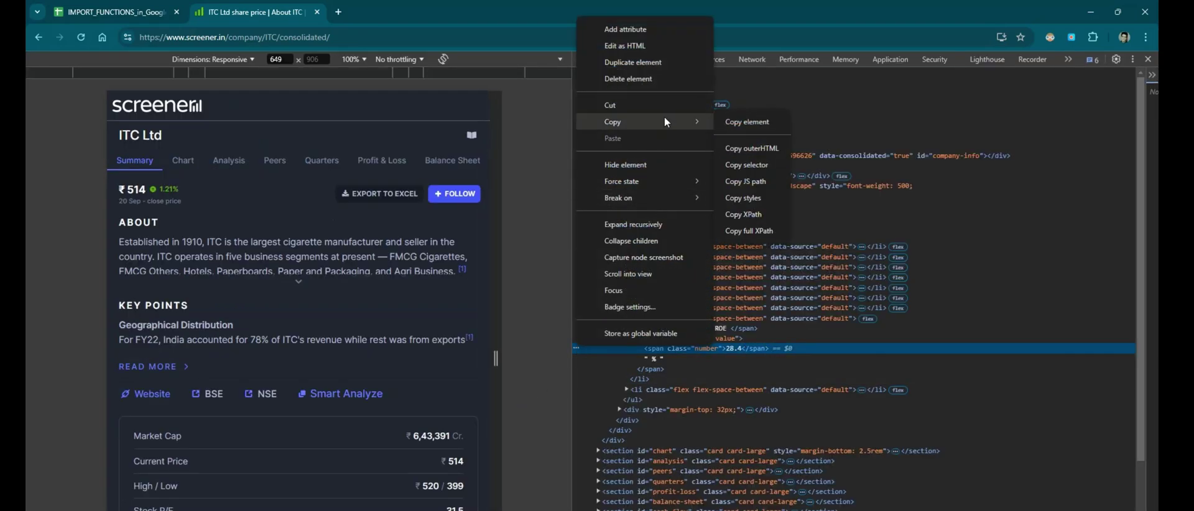
{"action": "left_click", "coordinate": [749, 231]}
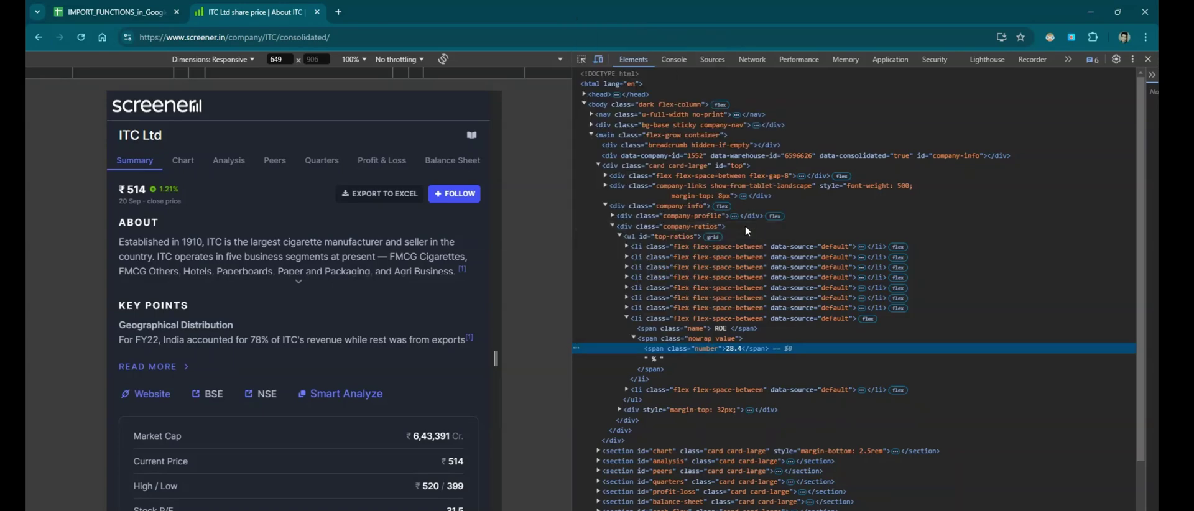
{"action": "left_click", "coordinate": [1148, 58]}
Back in Google Sheets, replace both XPaths in I9's formula with the copied /html/body/main/div[3]/div[3]/div[2]/ul/li[8]/span[2]/span
{"action": "left_click", "coordinate": [149, 7]}
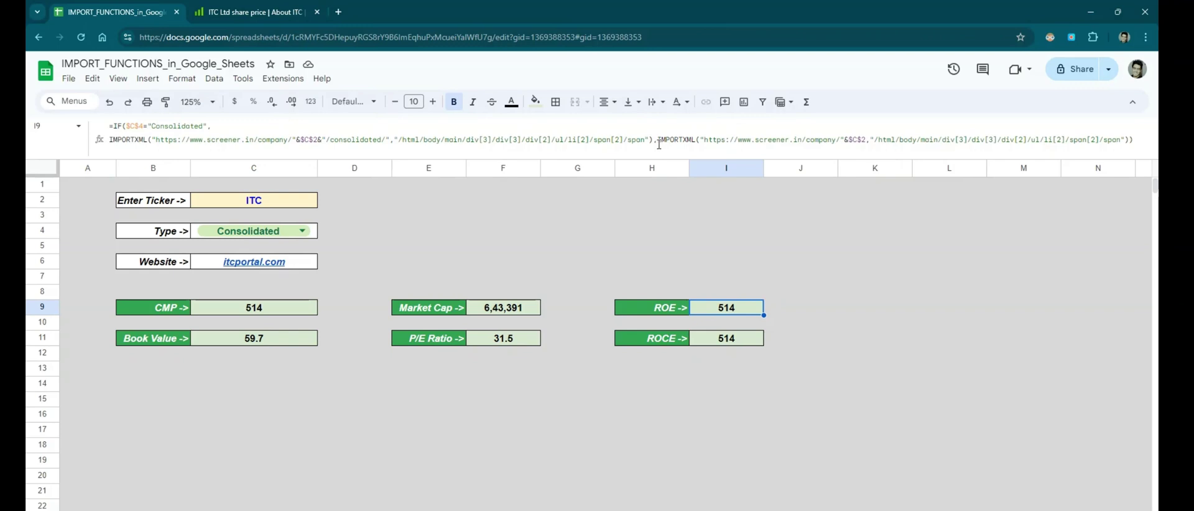
{"action": "left_click_drag", "start_coordinate": [647, 141], "coordinate": [400, 142]}
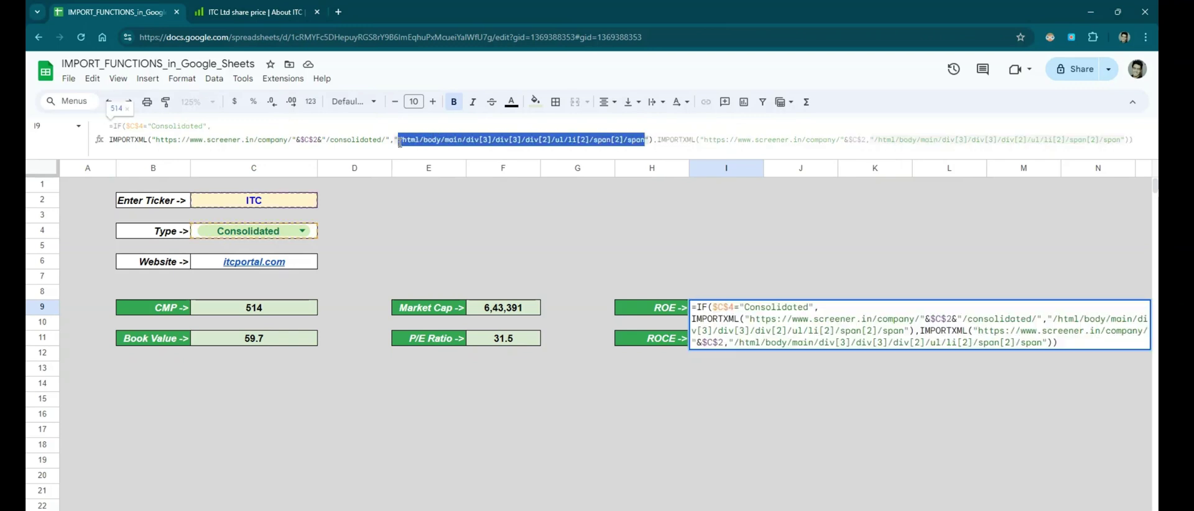
{"action": "key", "text": "ctrl+v"}
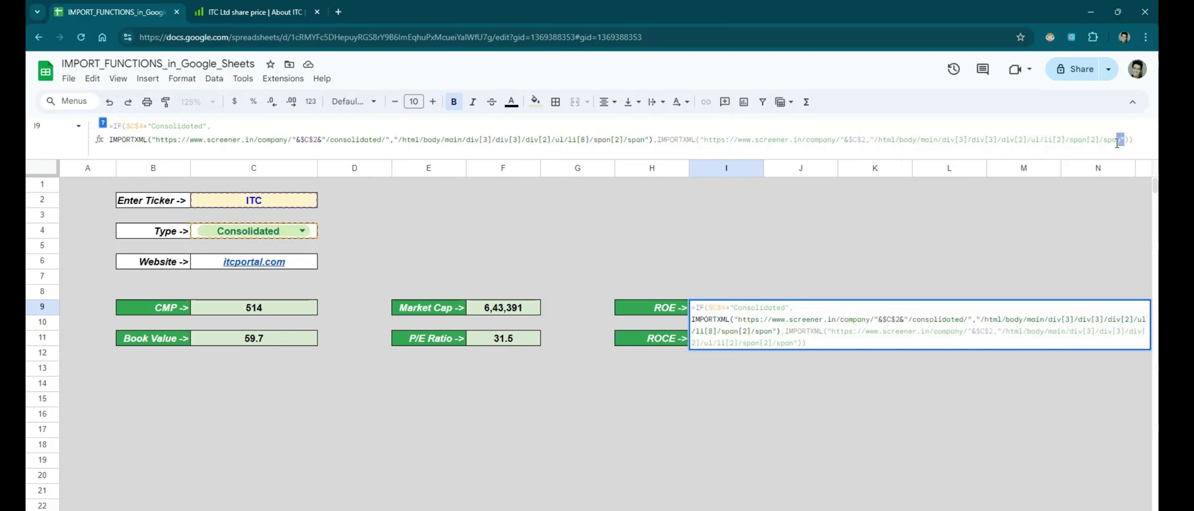
{"action": "double_click", "coordinate": [1113, 141]}
{"action": "left_click_drag", "start_coordinate": [1120, 141], "coordinate": [876, 141]}
{"action": "key", "text": "ctrl+v"}
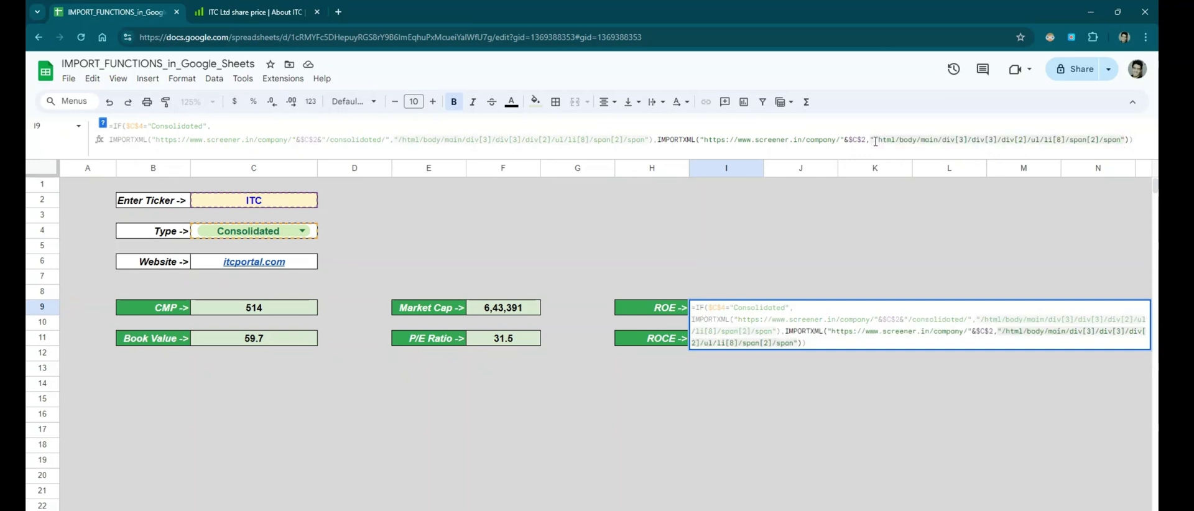
{"action": "key", "text": "Return"}
Select ROCE cell I11, copy the full XPath of the ROCE number on Screener.in's ITC page and close the developer tools
{"action": "key", "text": "Down"}
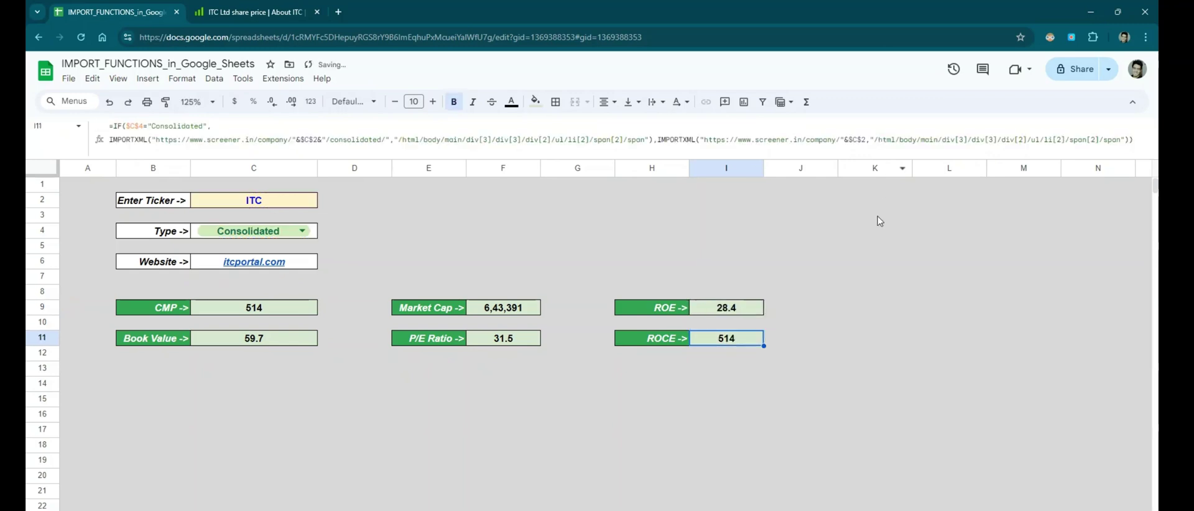
{"action": "left_click", "coordinate": [267, 12]}
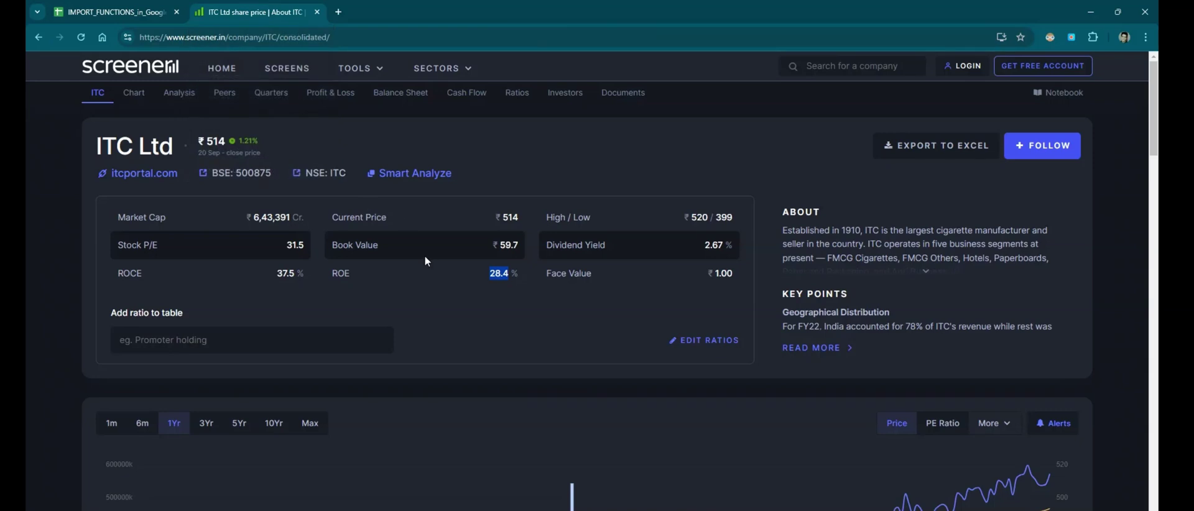
{"action": "left_click_drag", "start_coordinate": [279, 274], "coordinate": [288, 273]}
{"action": "right_click", "coordinate": [295, 275]}
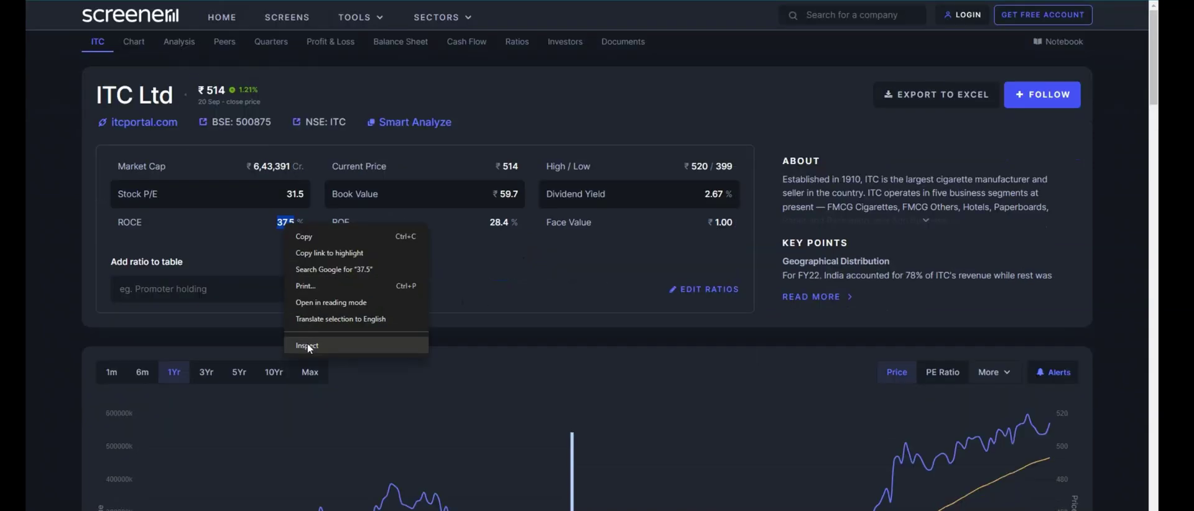
{"action": "left_click", "coordinate": [307, 393]}
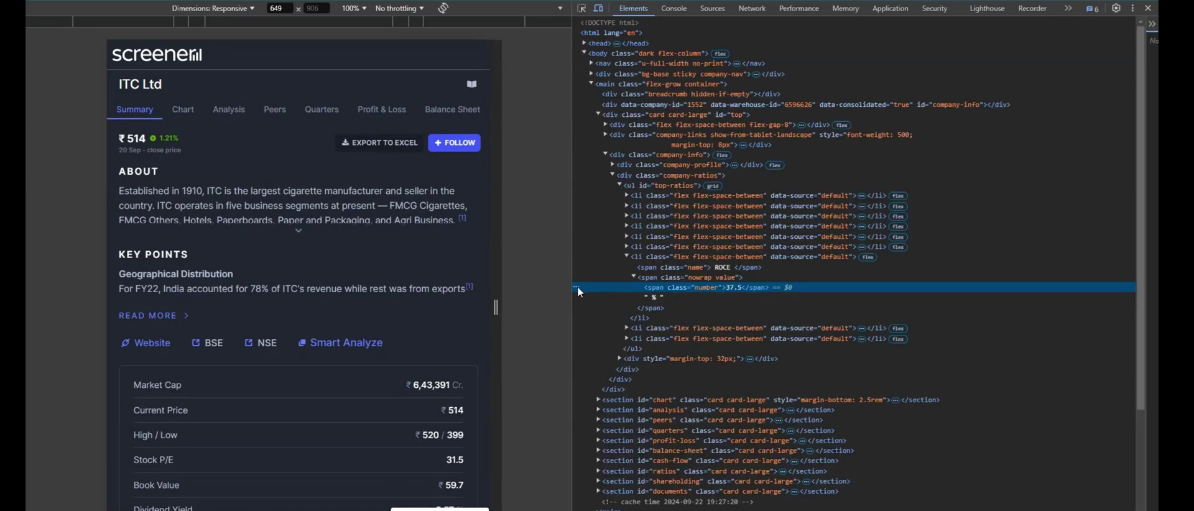
{"action": "left_click", "coordinate": [577, 289]}
{"action": "mouse_move", "coordinate": [667, 64]}
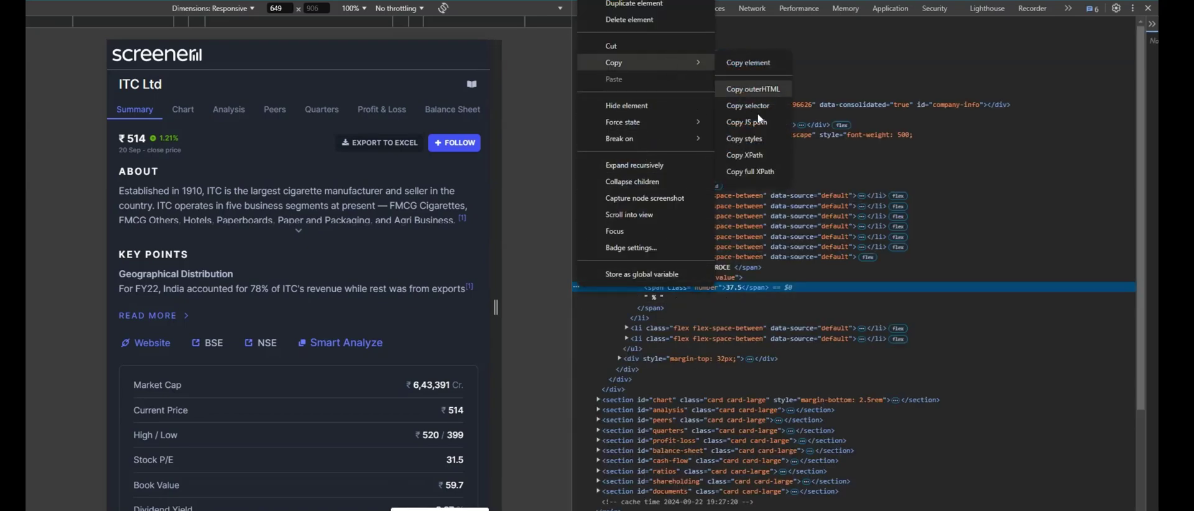
{"action": "left_click", "coordinate": [750, 171]}
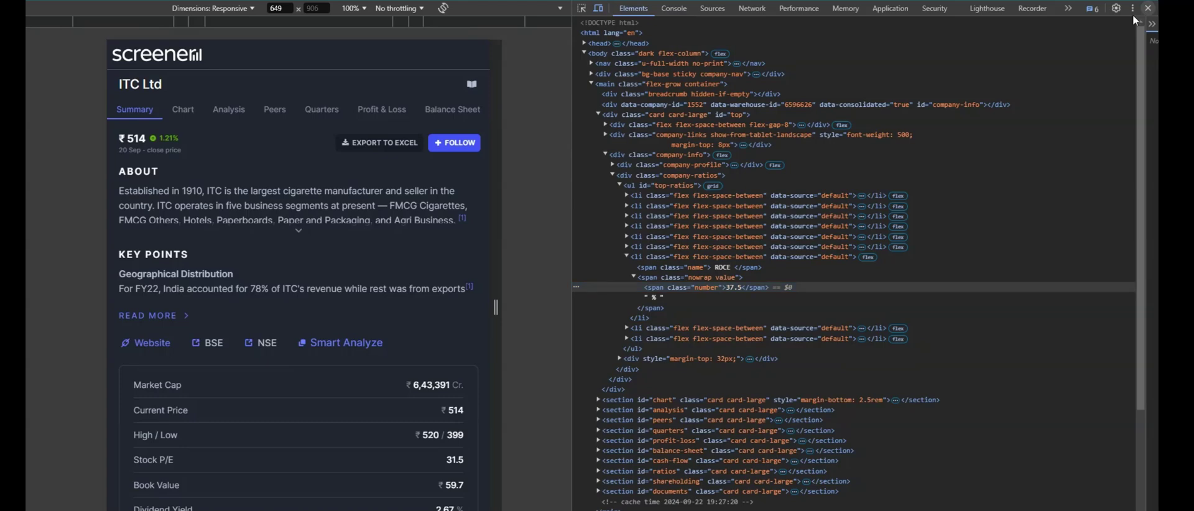
{"action": "left_click", "coordinate": [1147, 7]}
Back in Google Sheets, replace both XPaths in I11's formula with the copied /html/body/main/div[3]/div[3]/div[2]/ul/li[7]/span[2]/span
{"action": "left_click", "coordinate": [115, 11]}
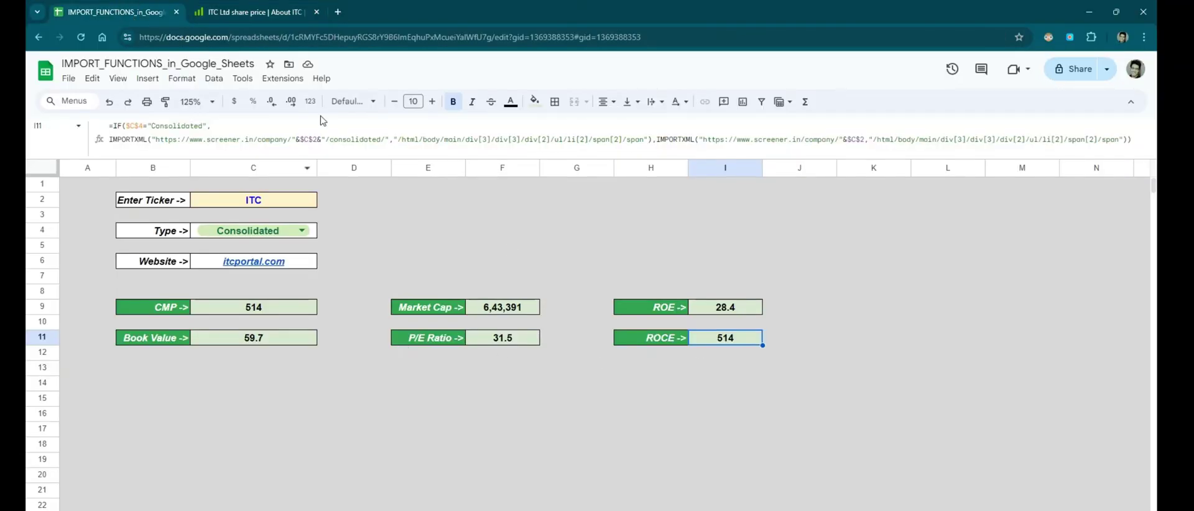
{"action": "left_click_drag", "start_coordinate": [644, 142], "coordinate": [399, 142]}
{"action": "key", "text": "ctrl+v"}
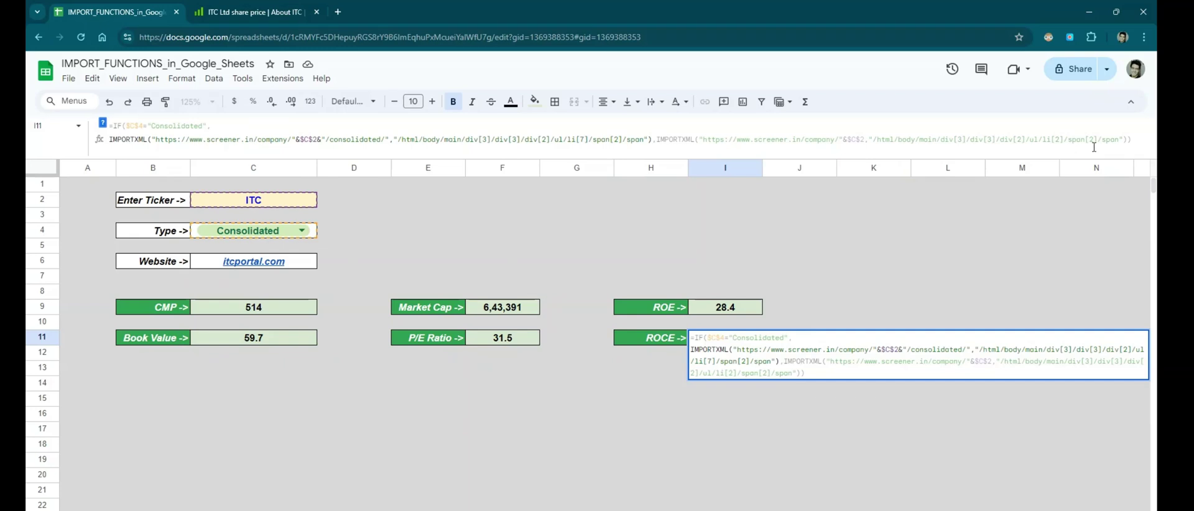
{"action": "left_click_drag", "start_coordinate": [1119, 142], "coordinate": [873, 143]}
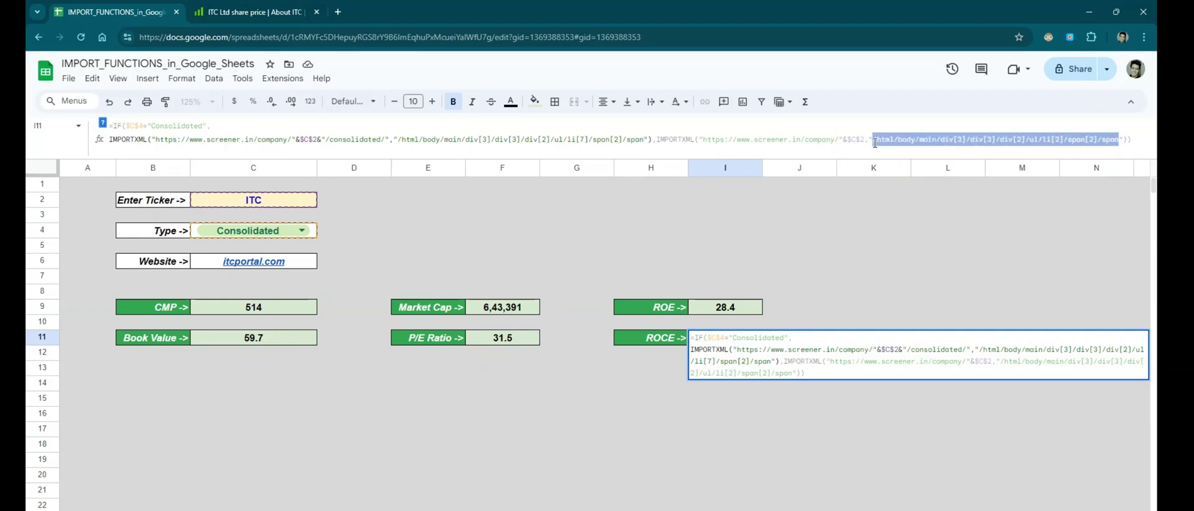
{"action": "key", "text": "ctrl+v"}
{"action": "key", "text": "Return"}
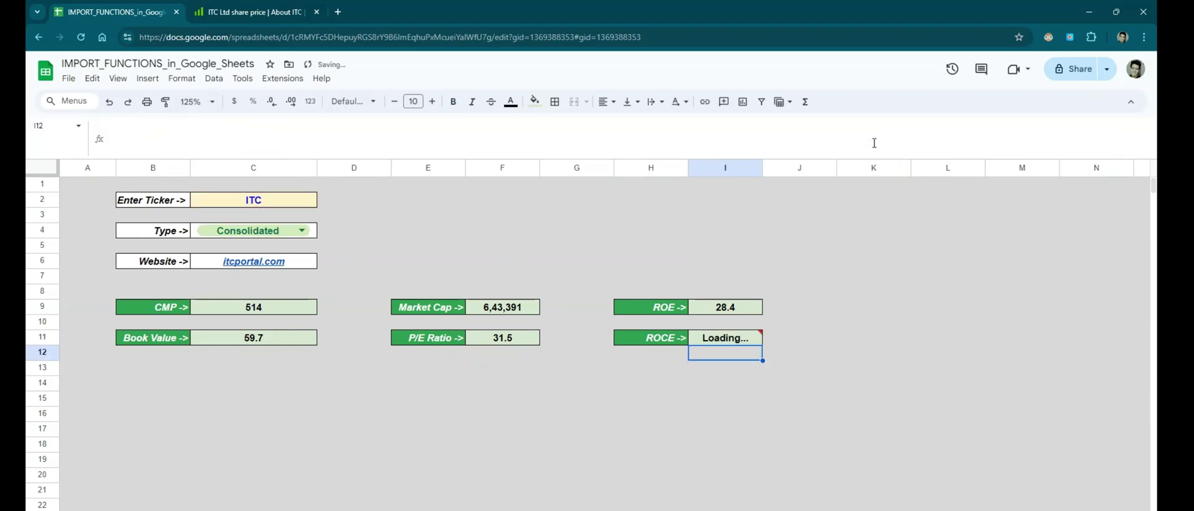
{"action": "scroll", "coordinate": [491, 379], "scroll_direction": "down", "scroll_amount": 3}
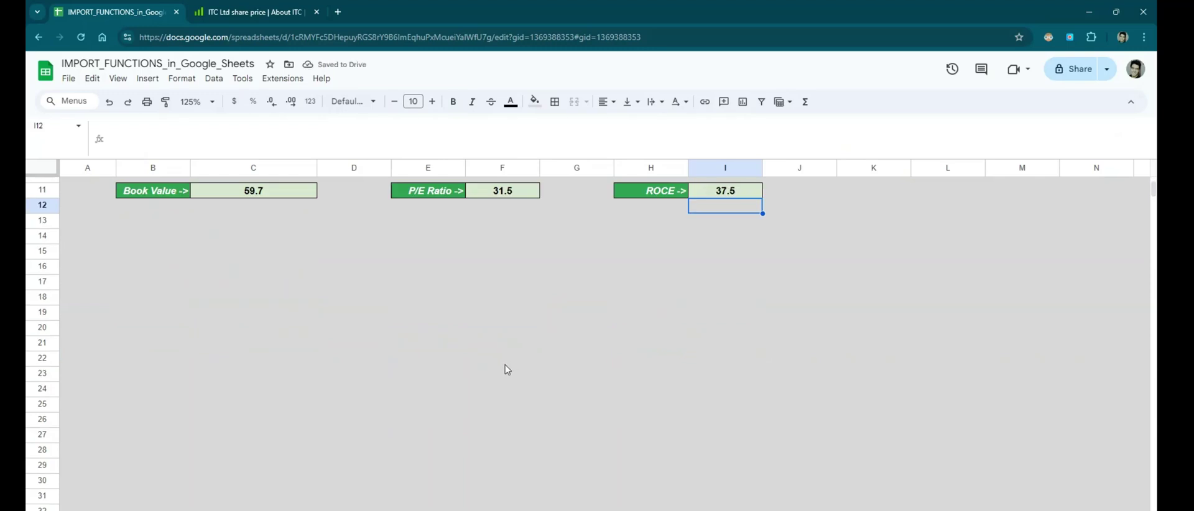
{"action": "scroll", "coordinate": [506, 368], "scroll_direction": "up", "scroll_amount": 3}
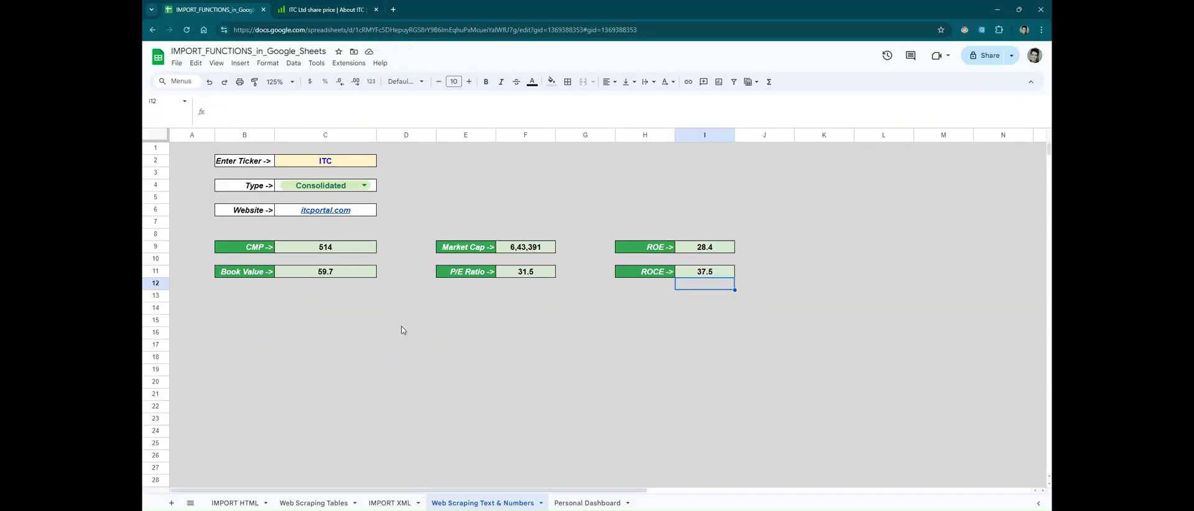
Set the ticker in cell C2 to ZOMATO
{"action": "left_click", "coordinate": [346, 162]}
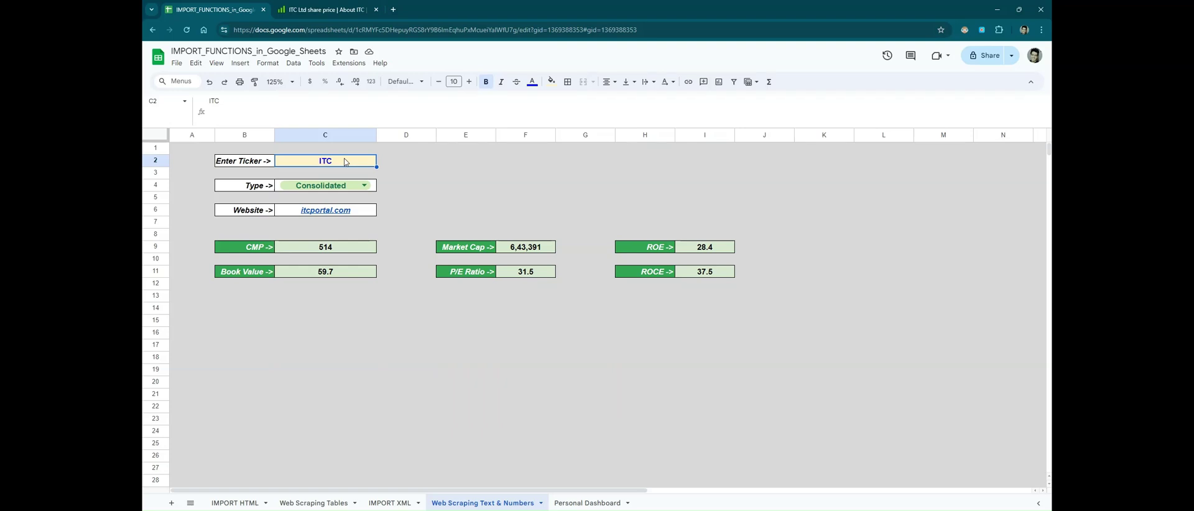
{"action": "type", "text": "ZOMATO"}
{"action": "key", "text": "Return"}
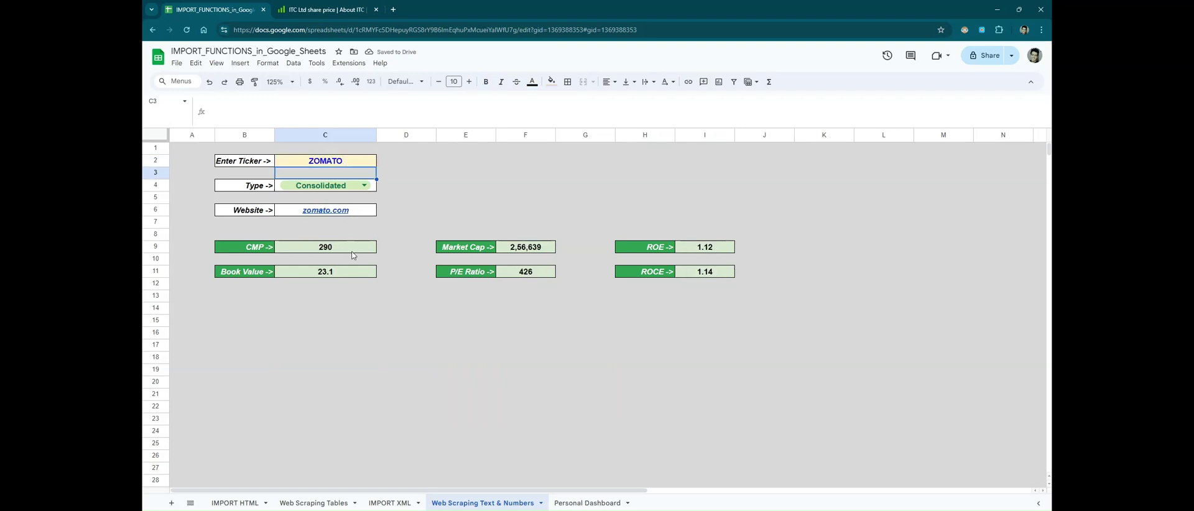
Check the website link and the Market Cap, P/E Ratio and ROE cells for the ZOMATO ticker
{"action": "mouse_move", "coordinate": [362, 217]}
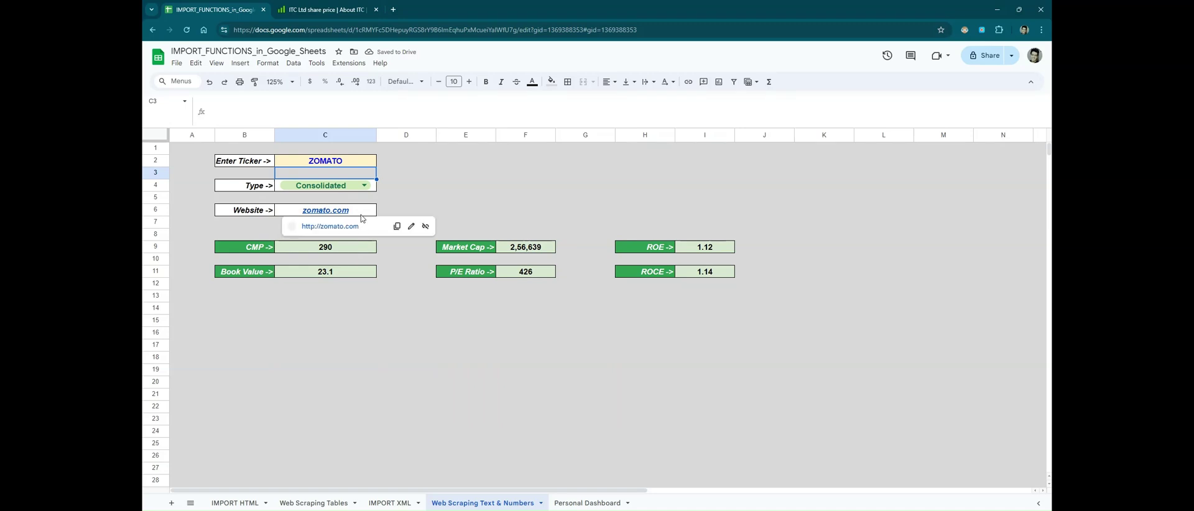
{"action": "left_click", "coordinate": [511, 373]}
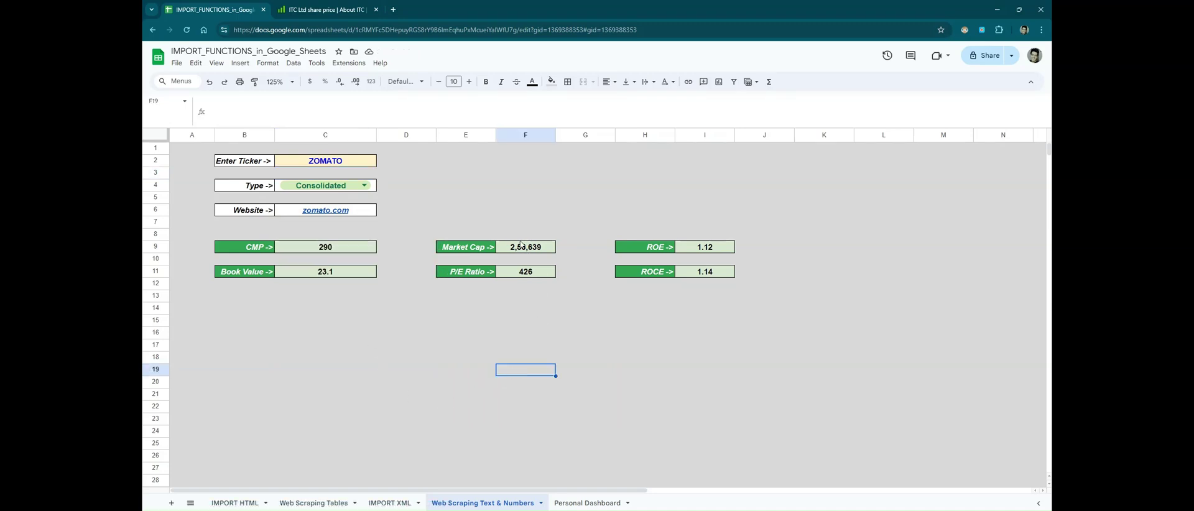
{"action": "left_click", "coordinate": [526, 250]}
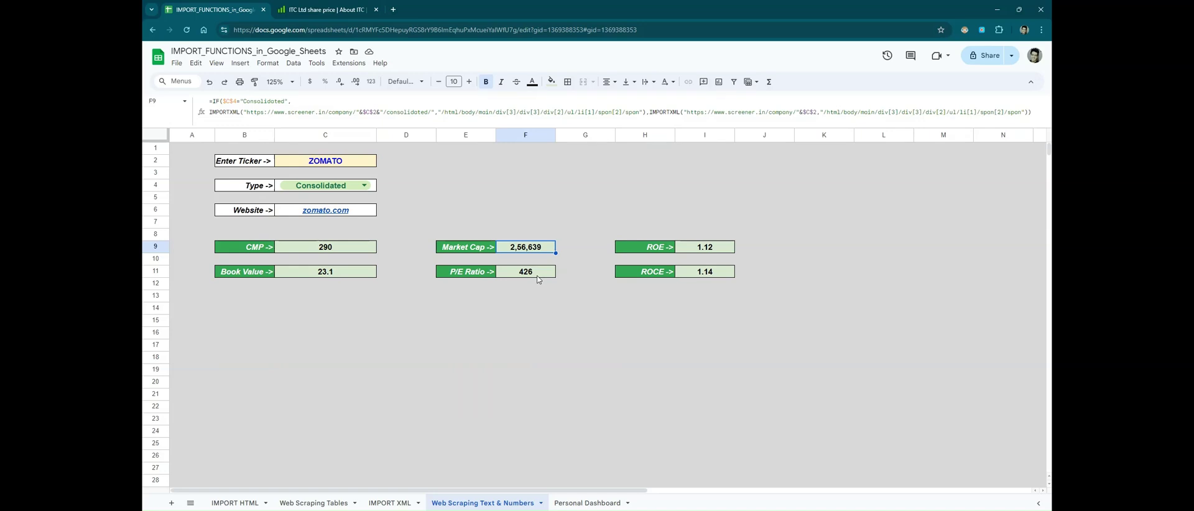
{"action": "left_click", "coordinate": [537, 275]}
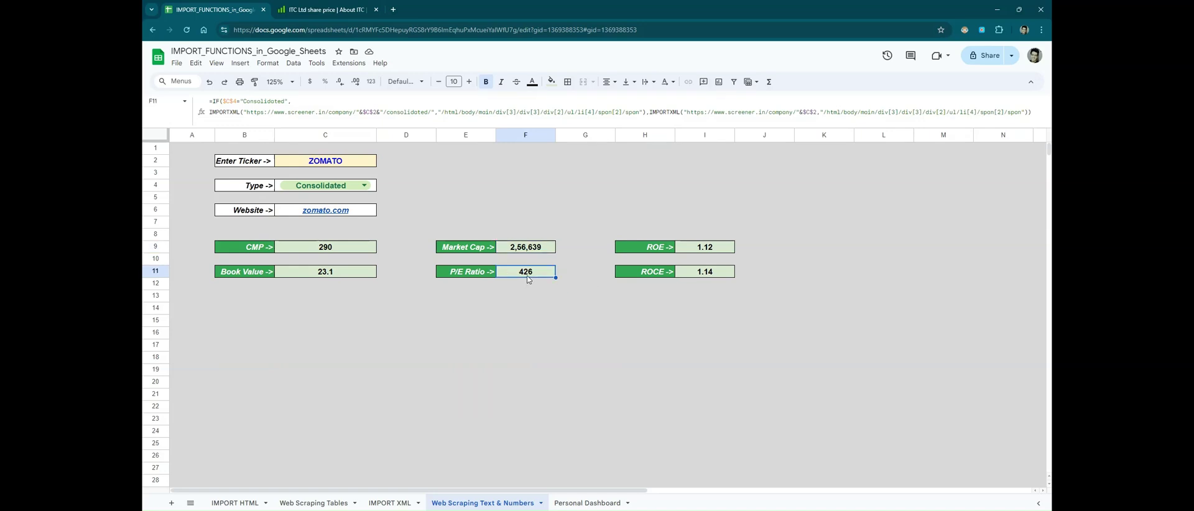
{"action": "left_click", "coordinate": [722, 249]}
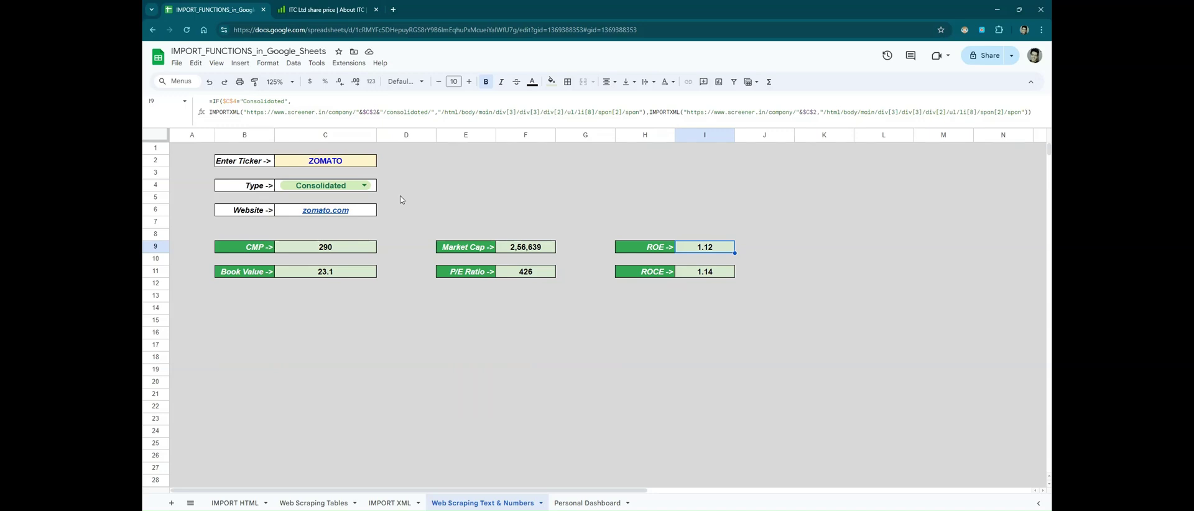
Shrink the formula bar to one line and open the Personal Dashboard sheet at 100% zoom
{"action": "left_click_drag", "start_coordinate": [430, 128], "coordinate": [435, 105]}
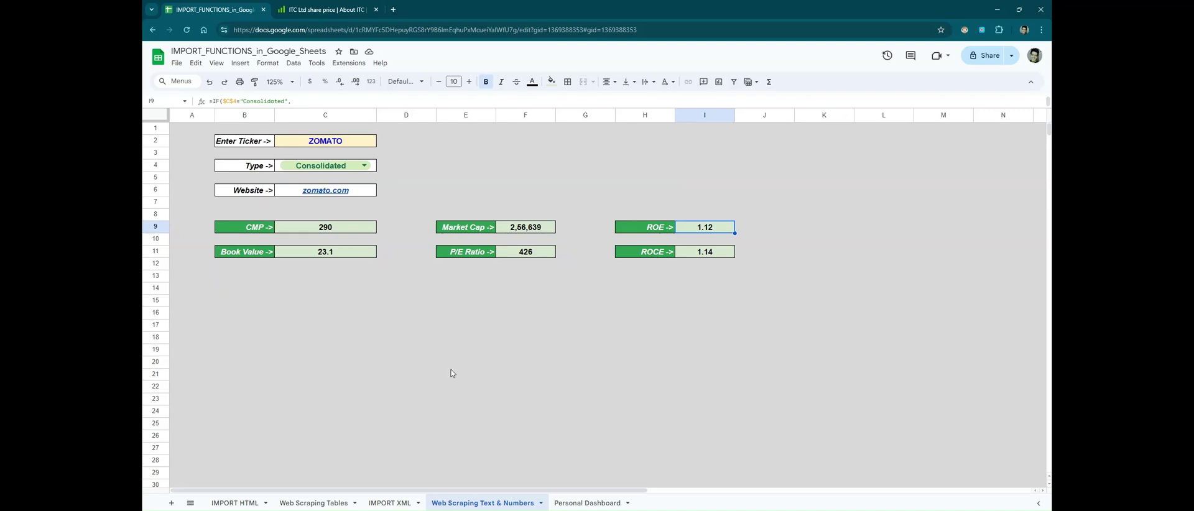
{"action": "left_click", "coordinate": [587, 502]}
{"action": "left_click", "coordinate": [277, 81]}
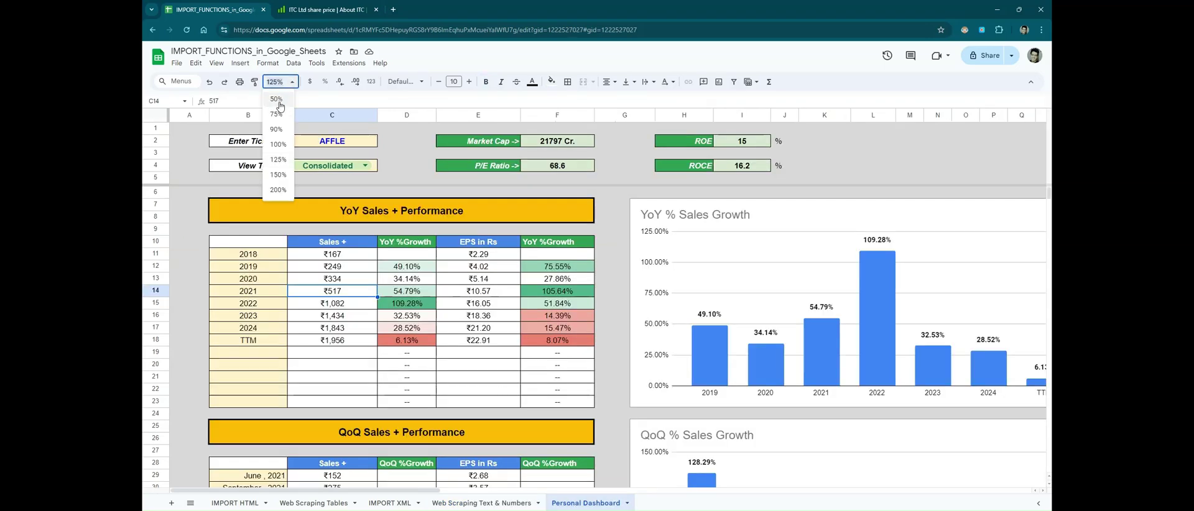
{"action": "left_click", "coordinate": [278, 148]}
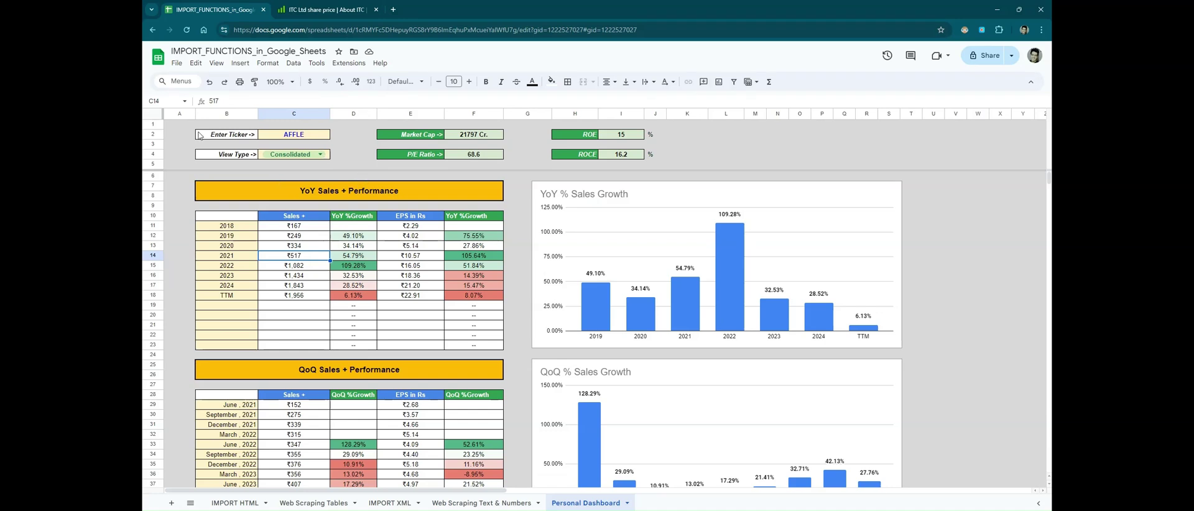
Examine the dashboard's ticker and ratio header A1:L5, the Market Cap formula in F2 and the YoY sales table formula in B10
{"action": "left_click_drag", "start_coordinate": [176, 125], "coordinate": [715, 165]}
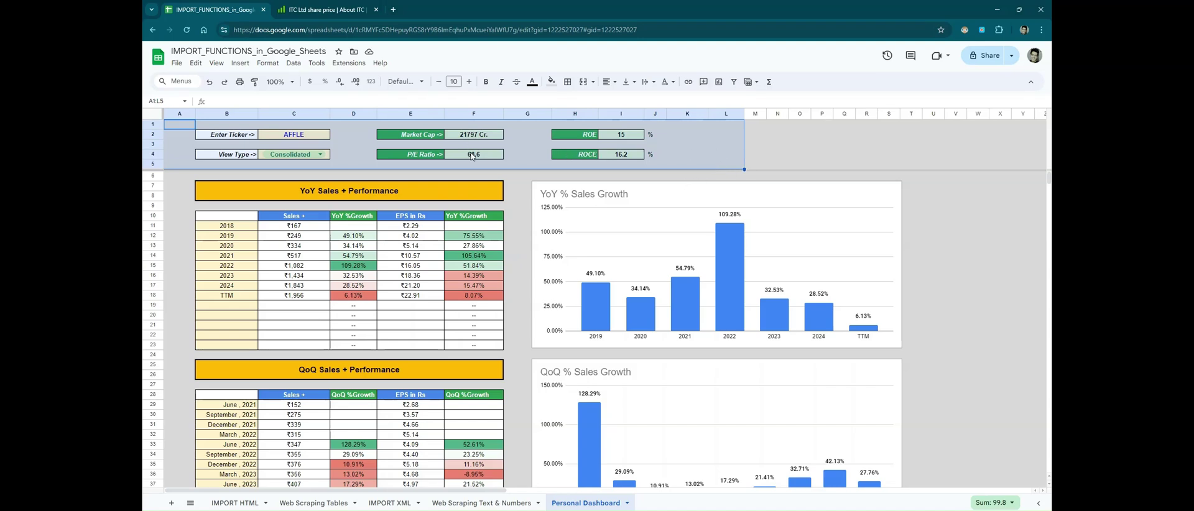
{"action": "left_click", "coordinate": [367, 146]}
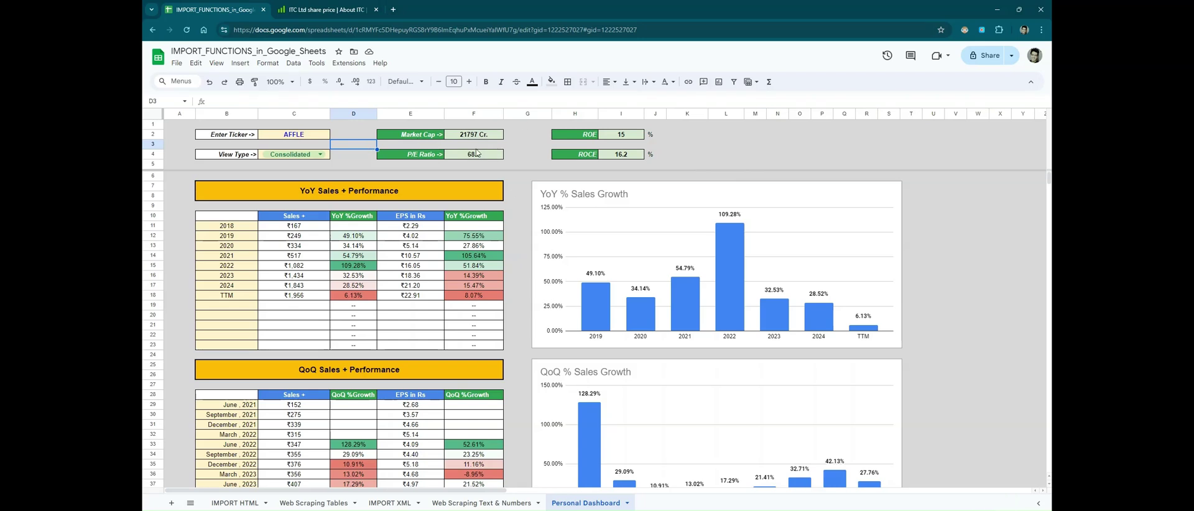
{"action": "left_click", "coordinate": [476, 134]}
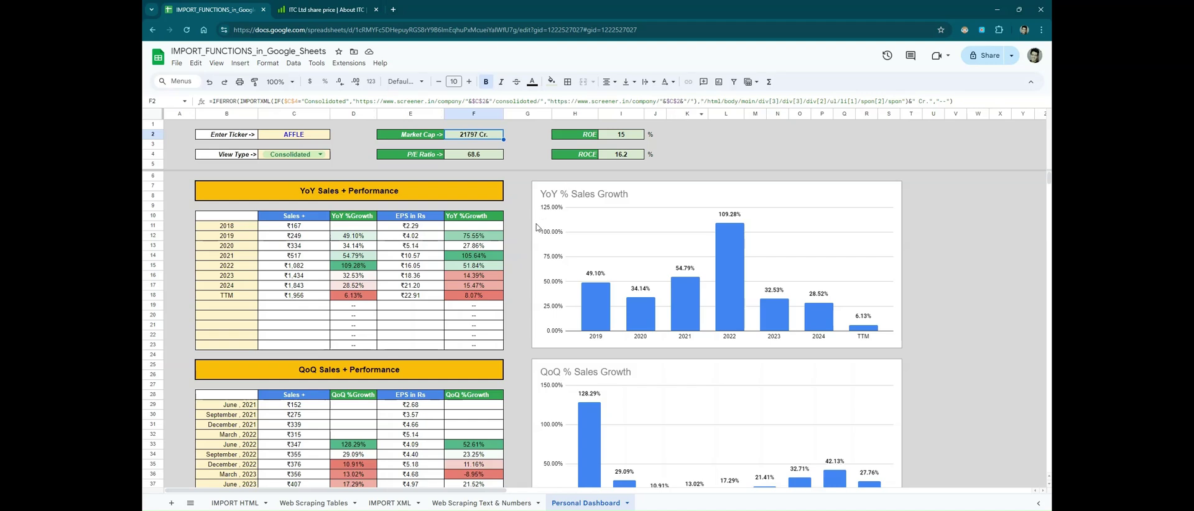
{"action": "scroll", "coordinate": [529, 231], "scroll_direction": "right", "scroll_amount": 1}
{"action": "left_click", "coordinate": [199, 216]}
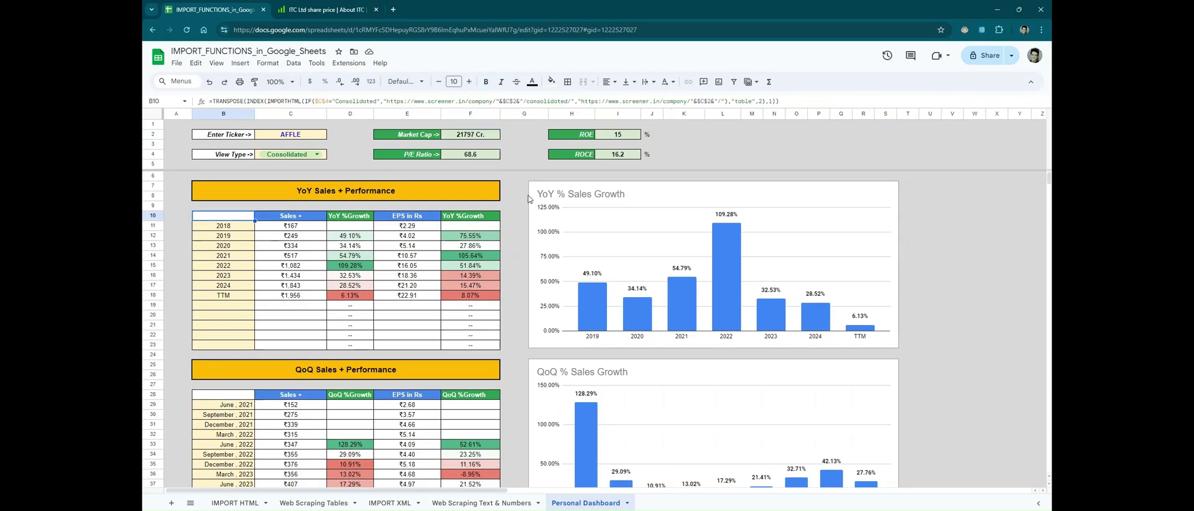
Review the Personal Dashboard's QoQ sales and FII shareholding tables with their charts, and return to the YoY section
{"action": "scroll", "coordinate": [513, 235], "scroll_direction": "down", "scroll_amount": 5}
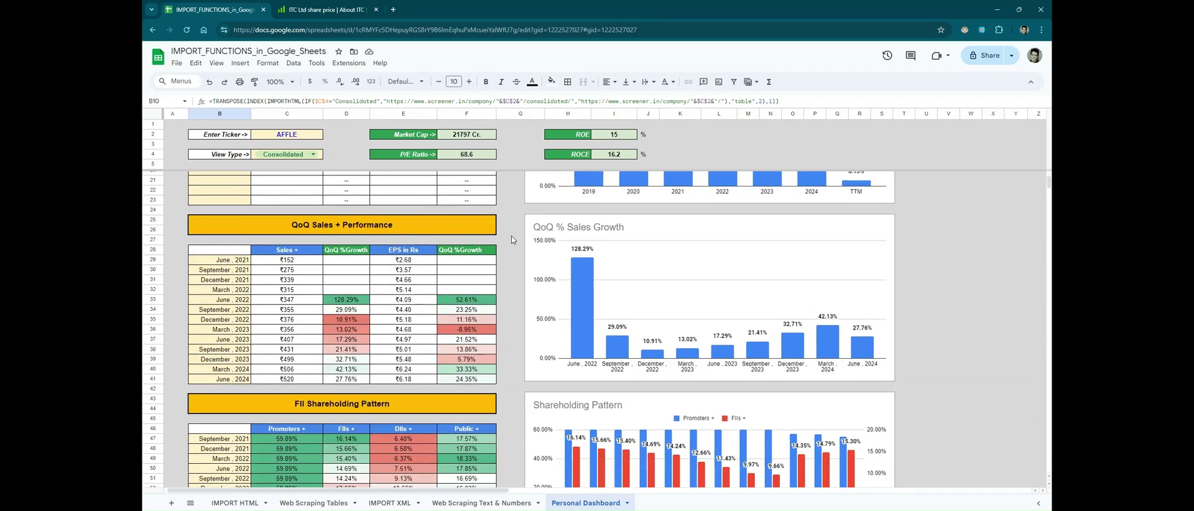
{"action": "scroll", "coordinate": [593, 268], "scroll_direction": "down", "scroll_amount": 3}
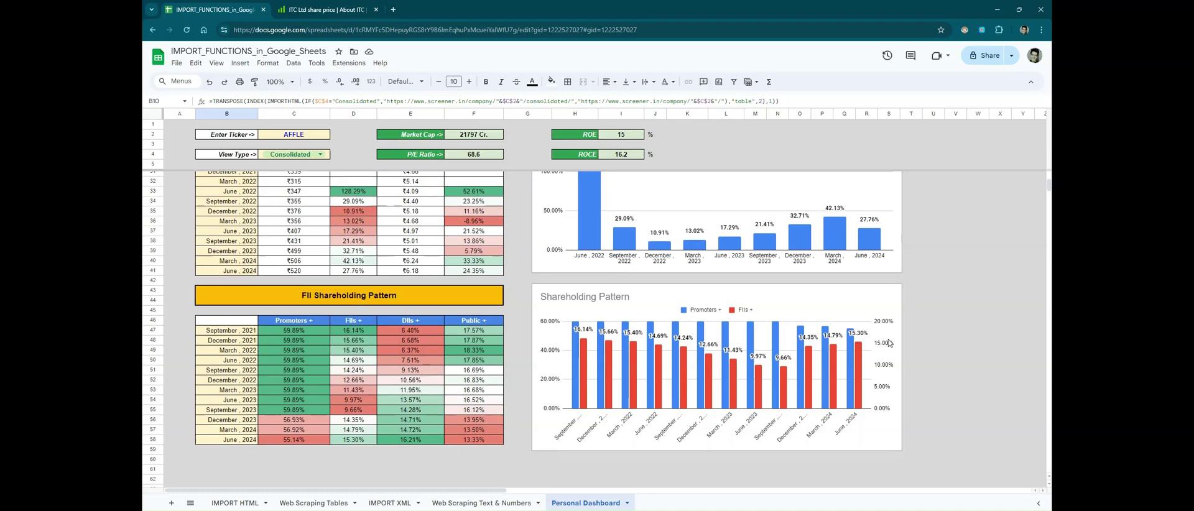
{"action": "scroll", "coordinate": [889, 341], "scroll_direction": "up", "scroll_amount": 2}
{"action": "scroll", "coordinate": [889, 342], "scroll_direction": "up", "scroll_amount": 5}
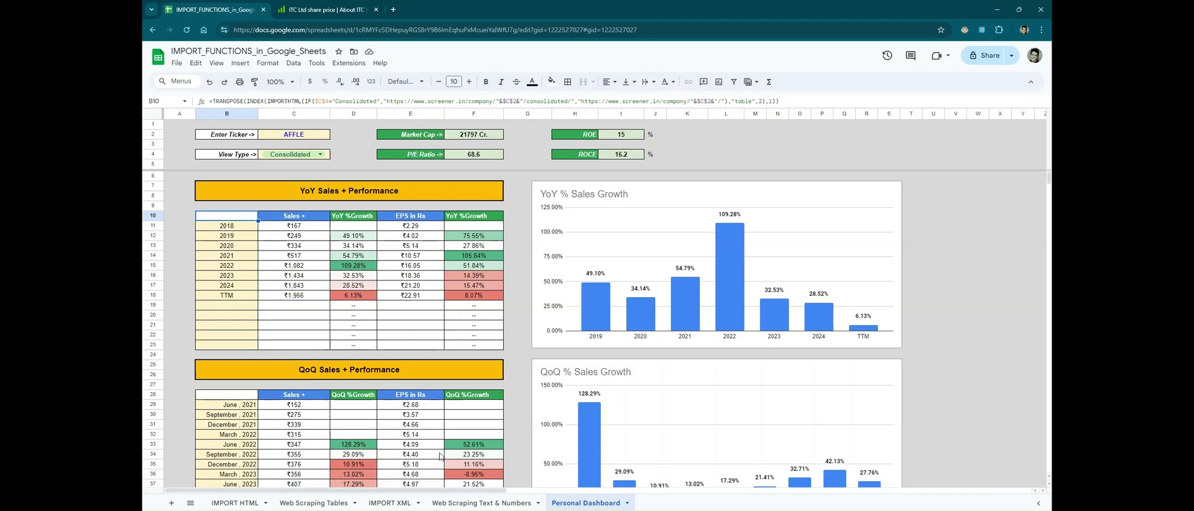
Open the IMPORT XML notes sheet and set its zoom to 125%
{"action": "left_click", "coordinate": [479, 502]}
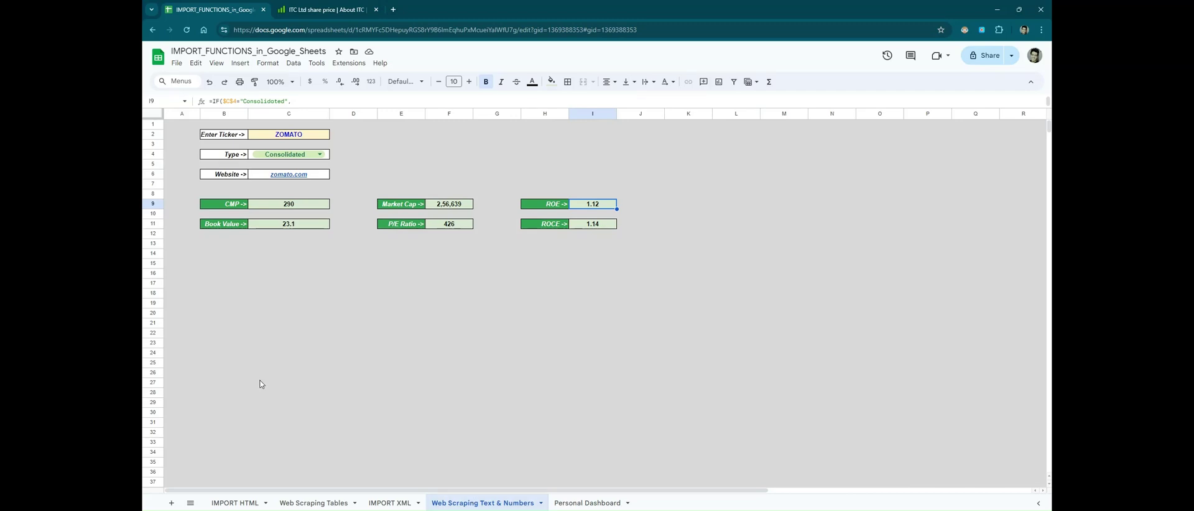
{"action": "left_click", "coordinate": [389, 503]}
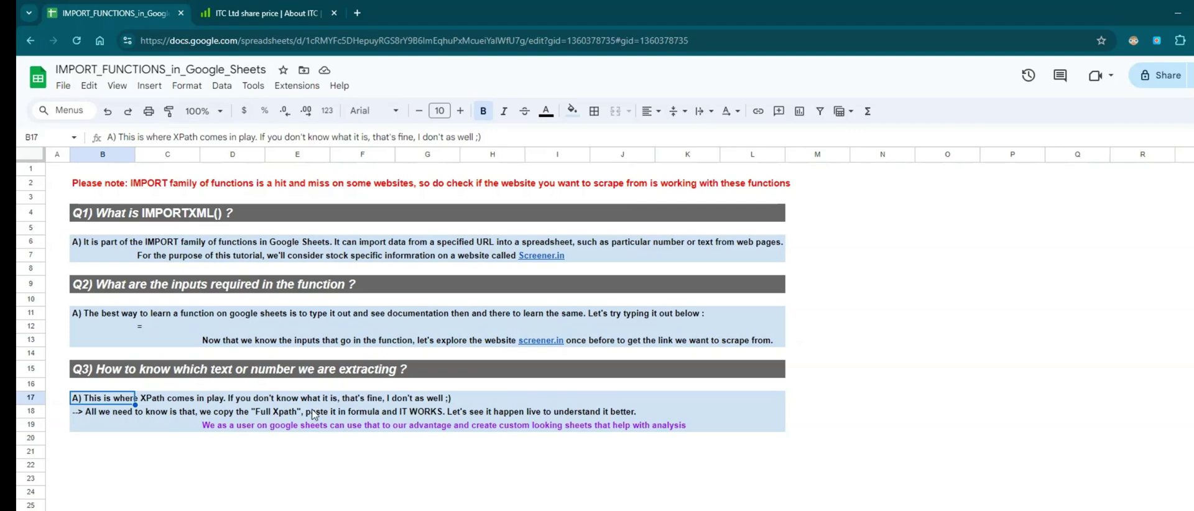
{"action": "left_click", "coordinate": [201, 112]}
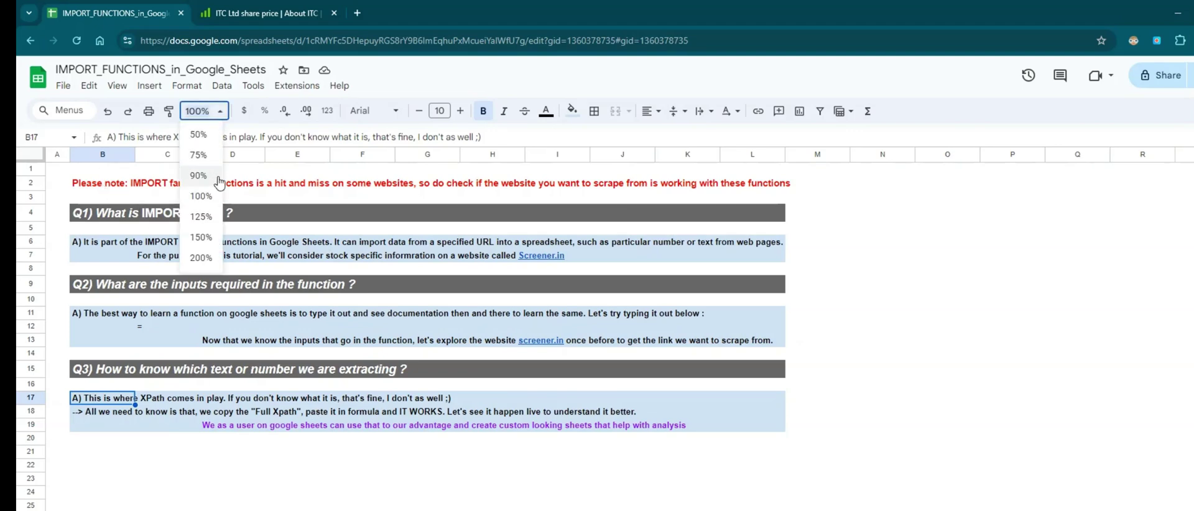
{"action": "left_click", "coordinate": [200, 216]}
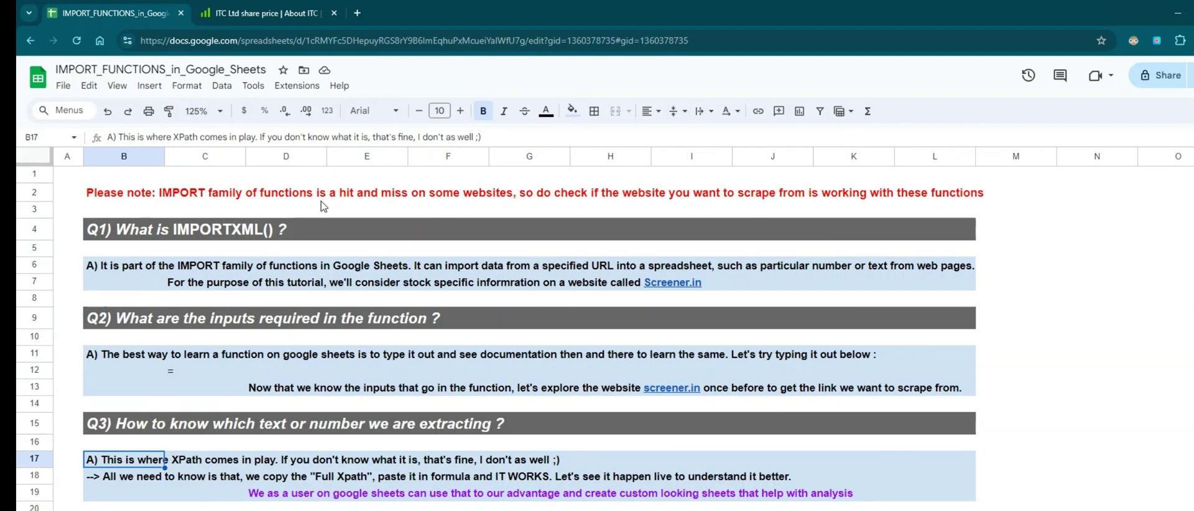